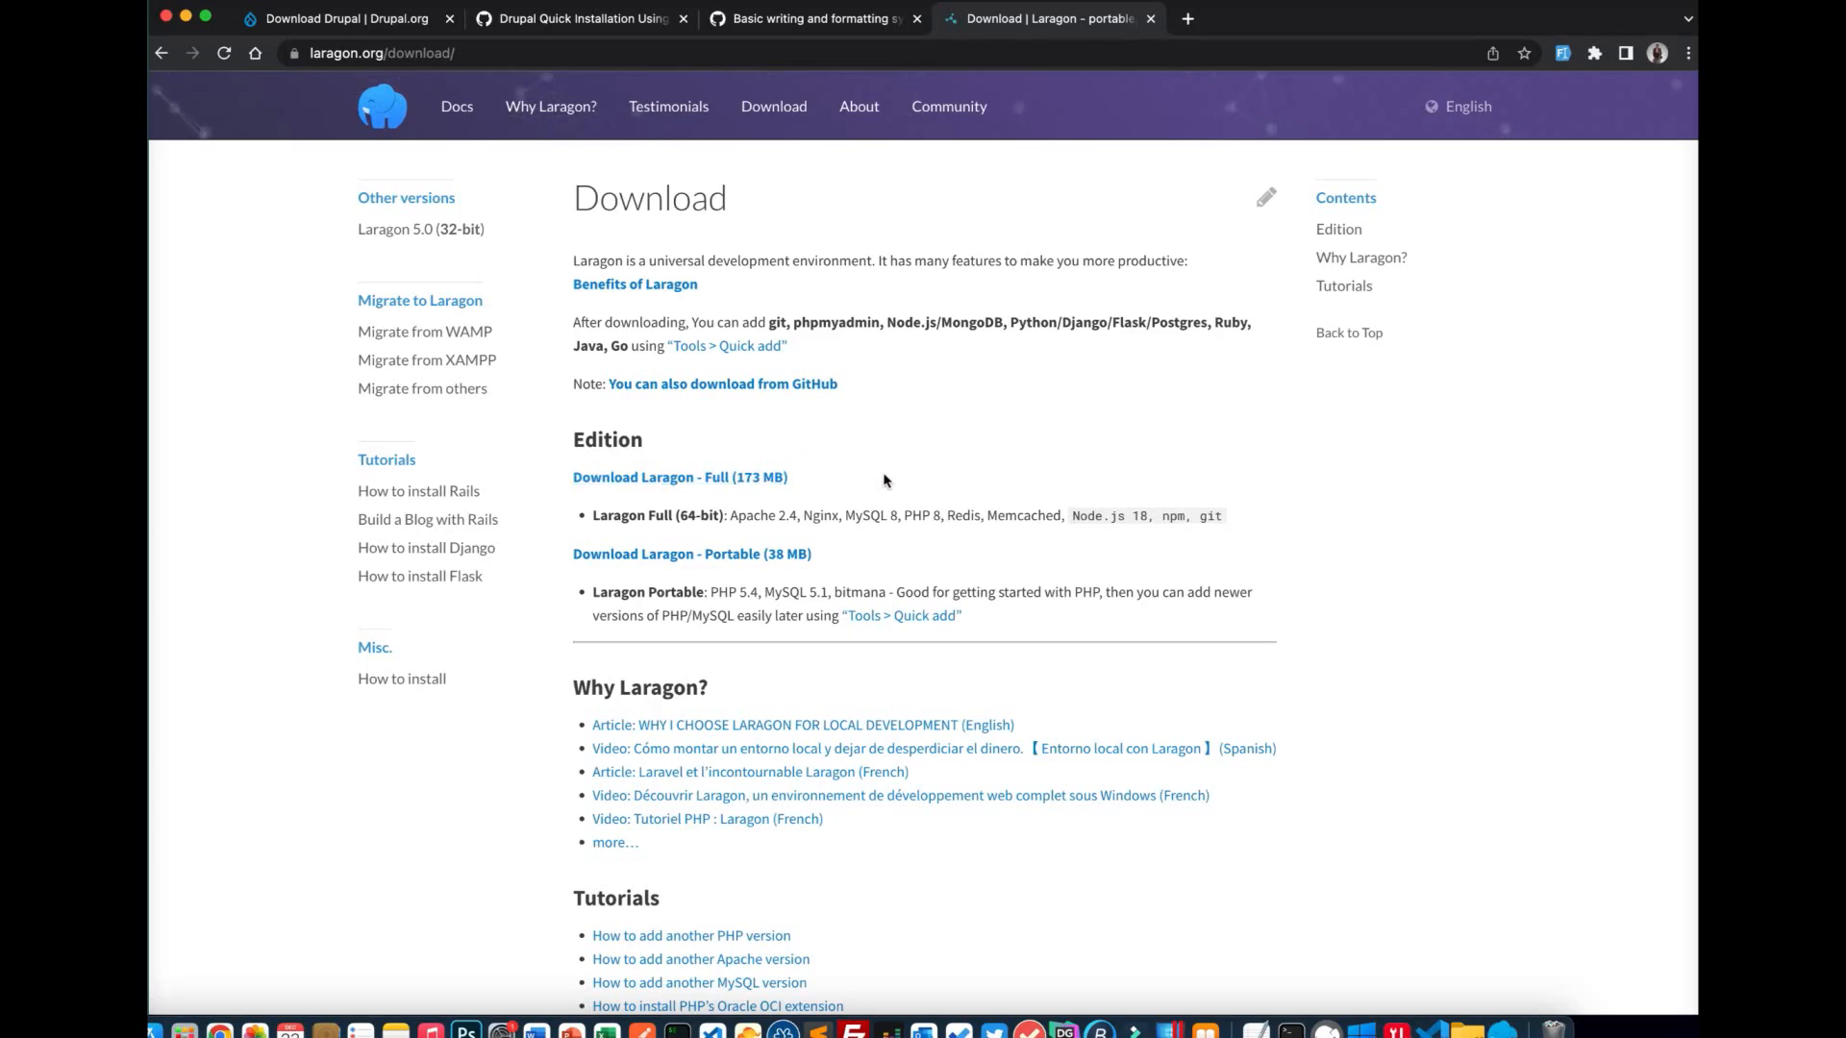
Switch from Chrome to the Windows 11 virtual machine showing sites.conf in VS Code
click(1174, 1028)
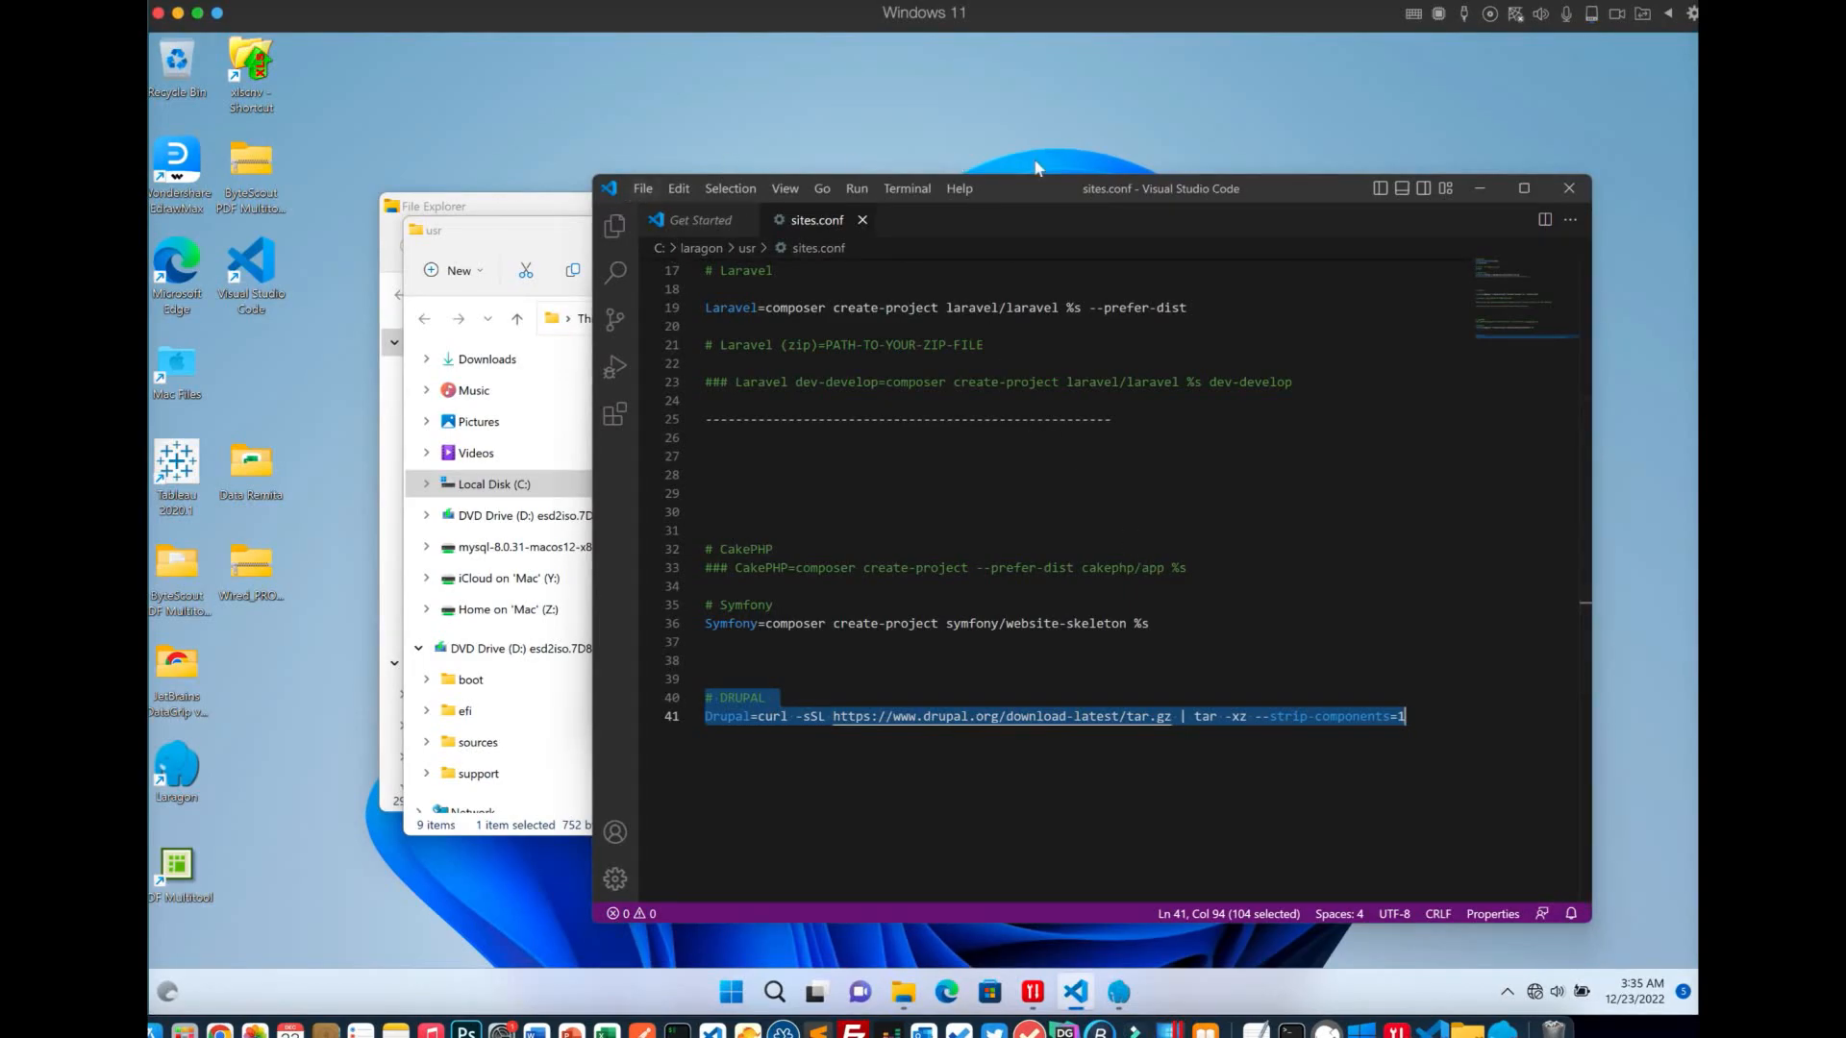
Minimize the sites.conf editor, close both File Explorer windows, and send Laragon to the tray
click(1483, 188)
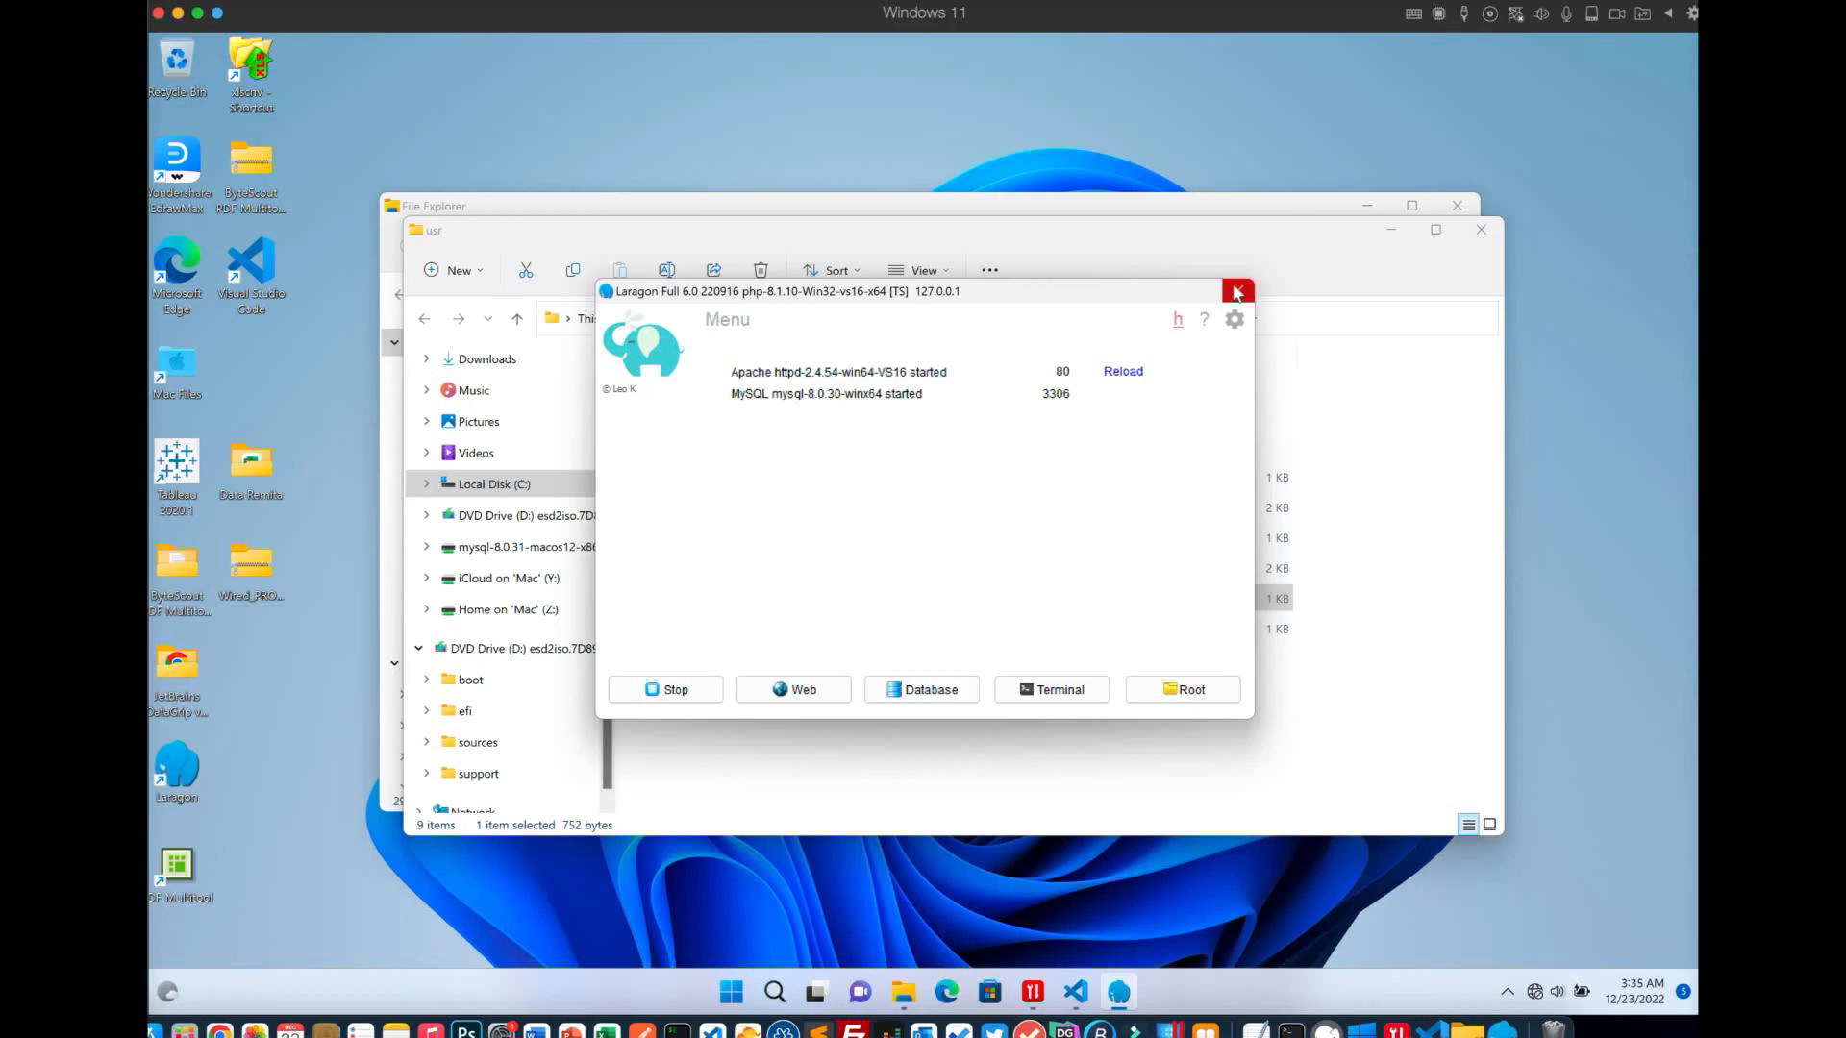
click(1480, 230)
click(1458, 205)
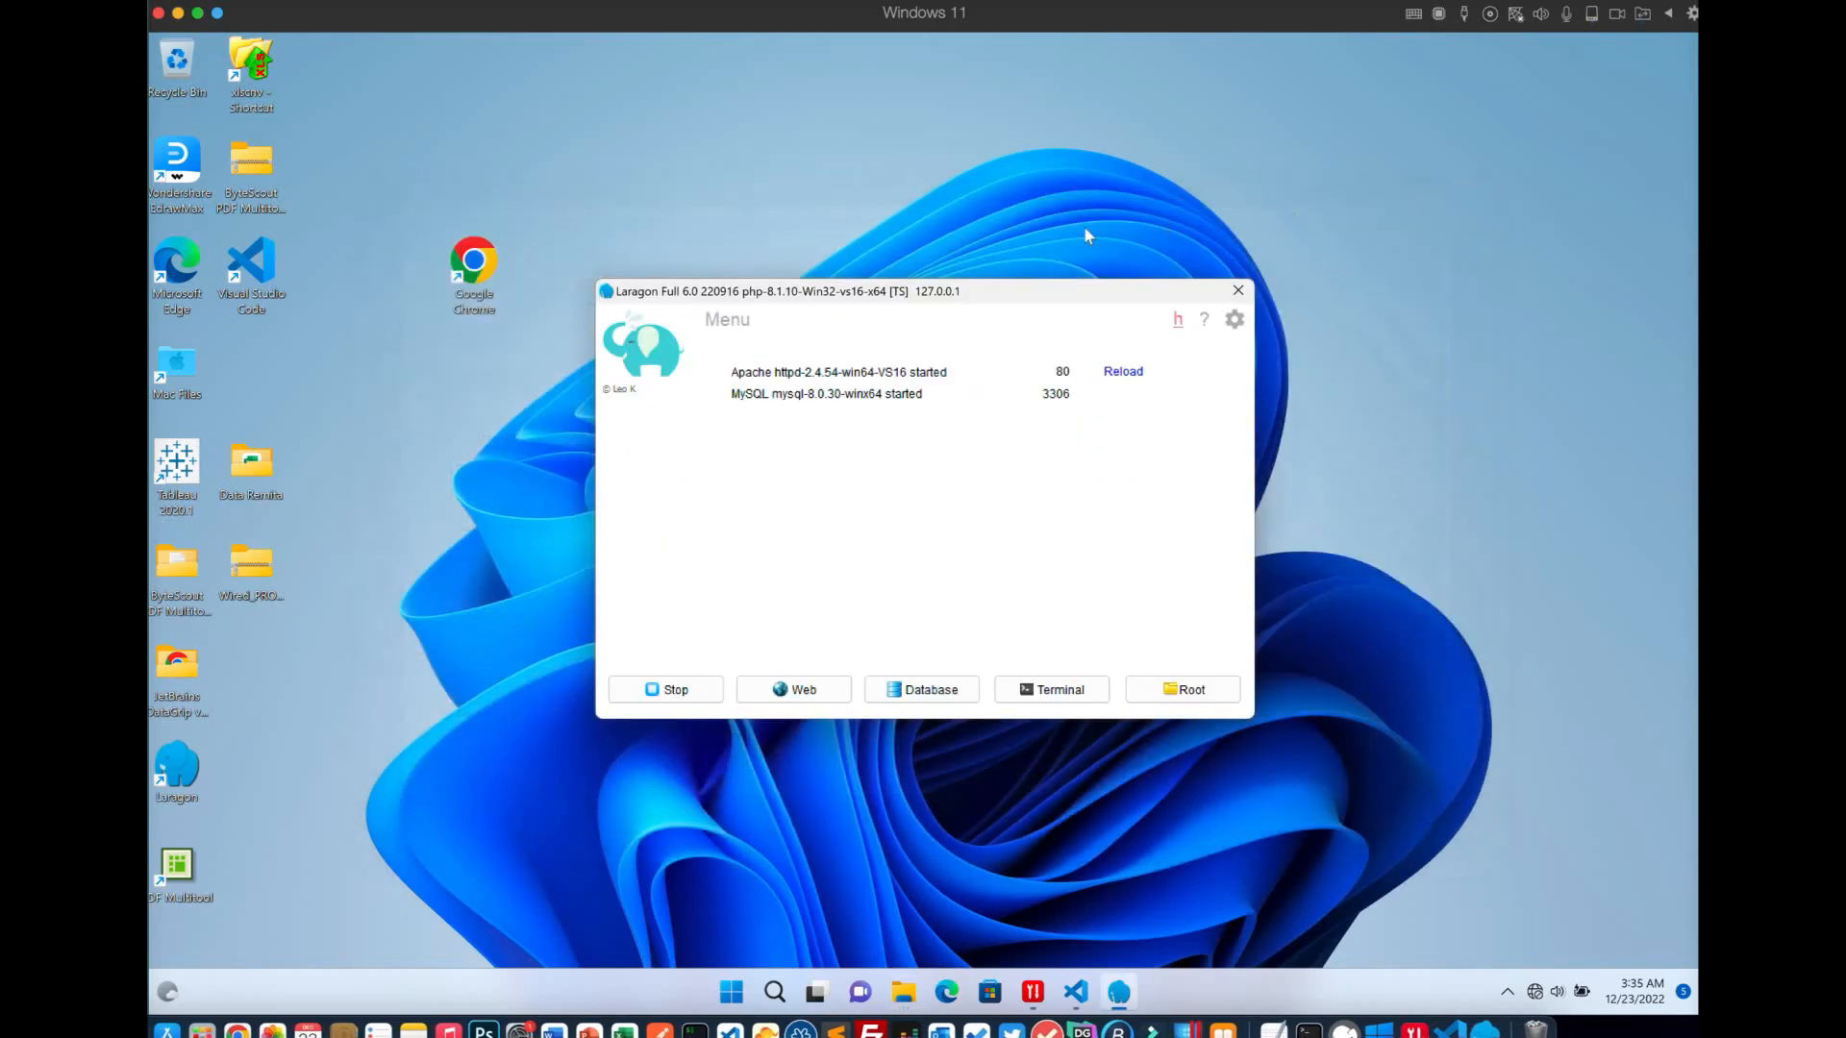
click(1238, 290)
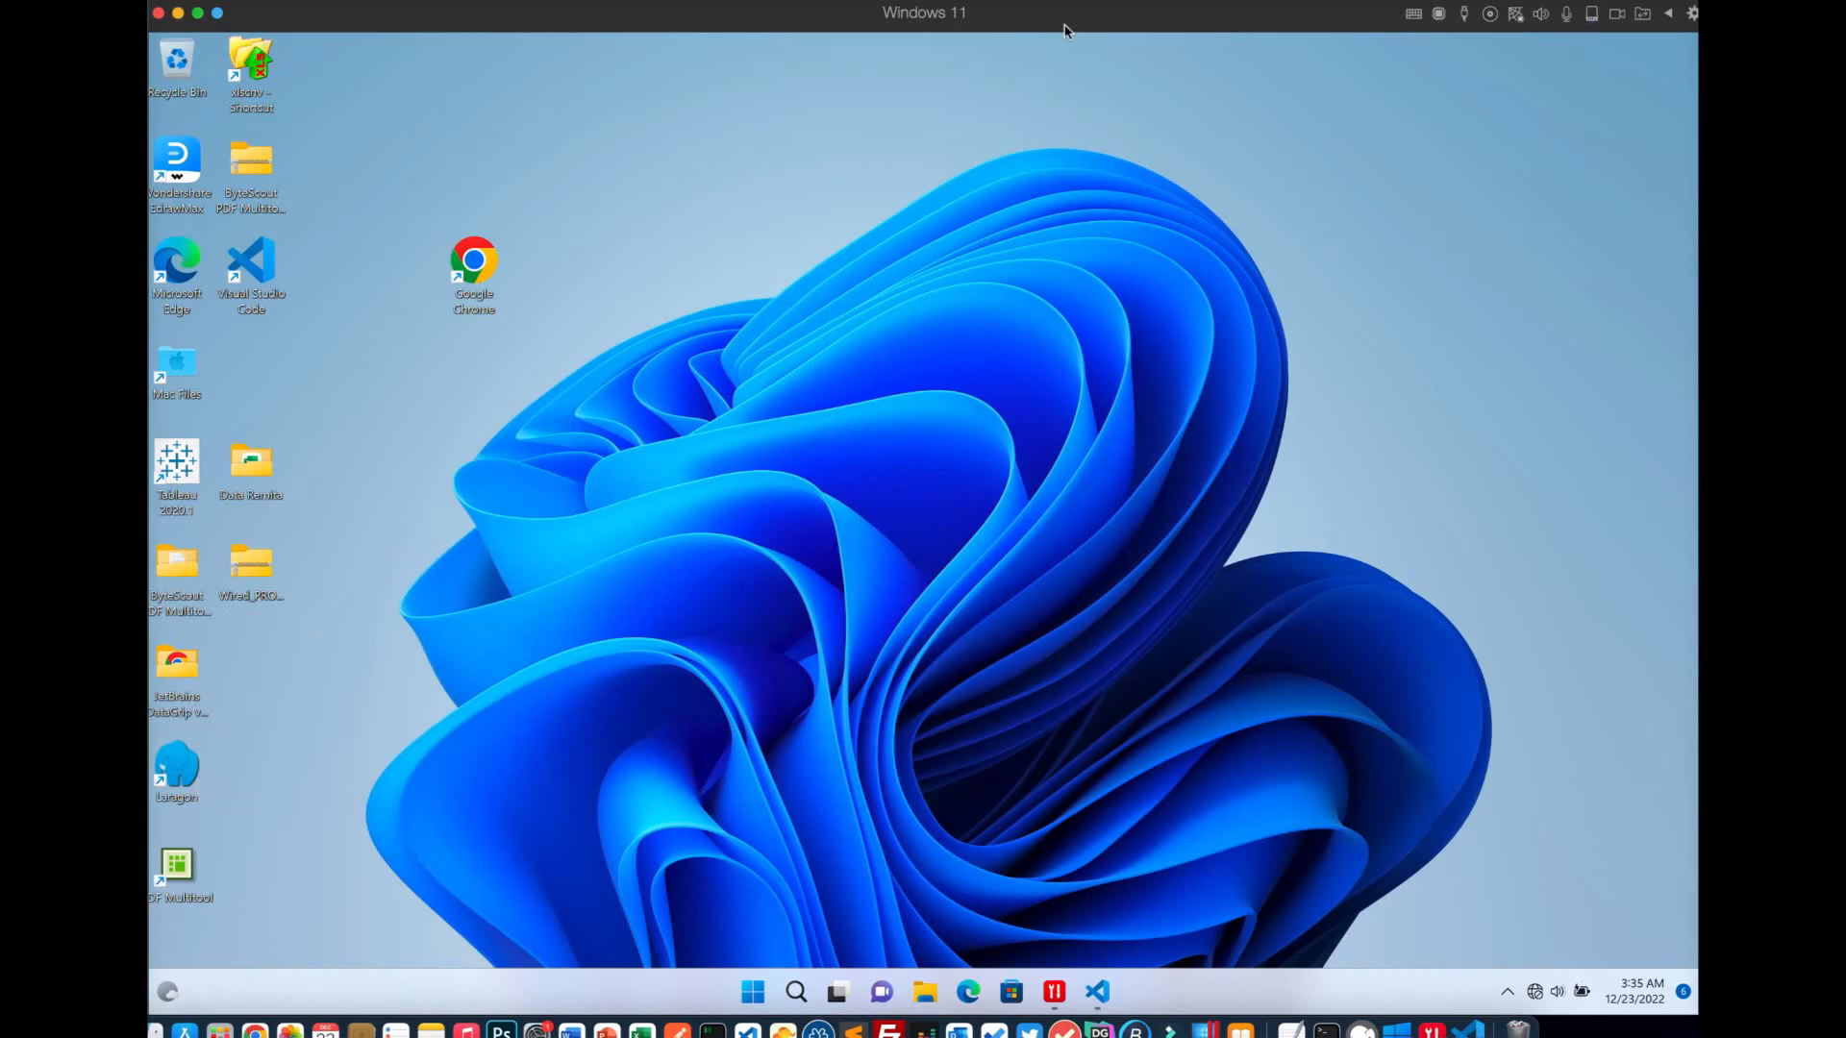
Run the laragon-wamp installer from the Windows desktop
click(1269, 1)
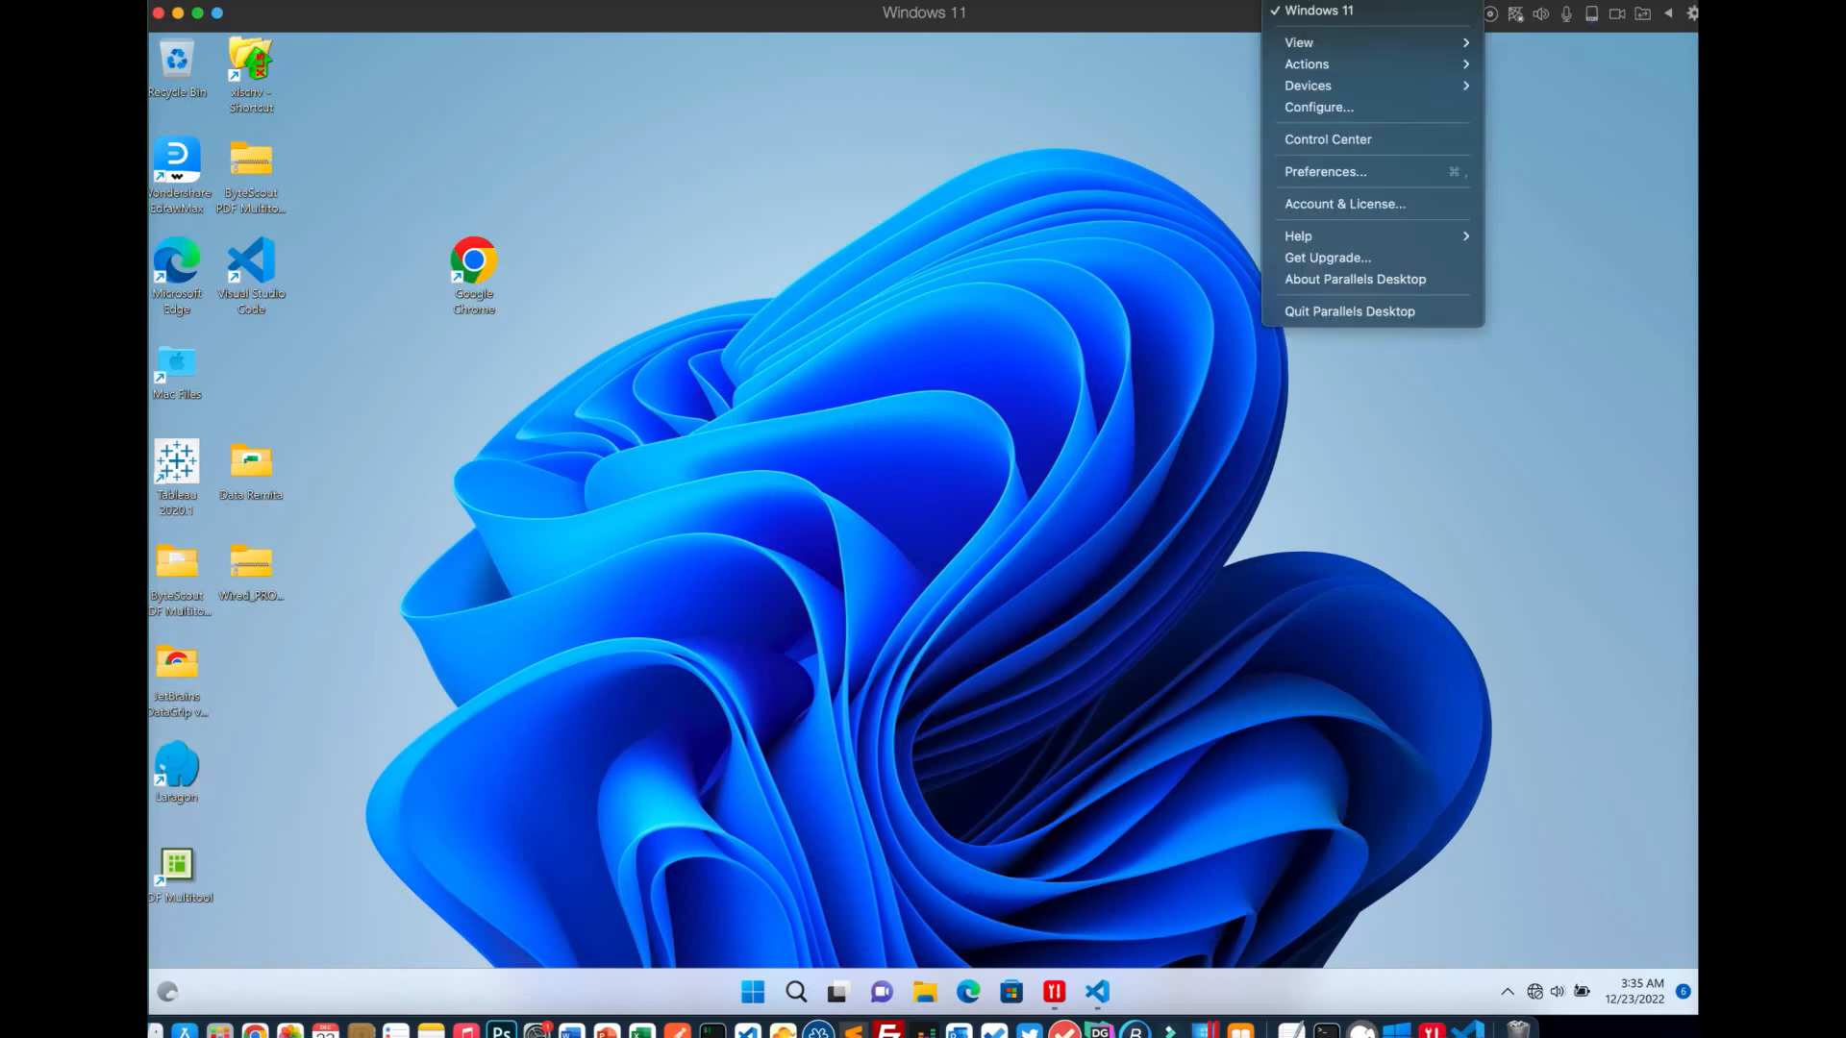
mouse_move(1252, 1)
click(1304, 53)
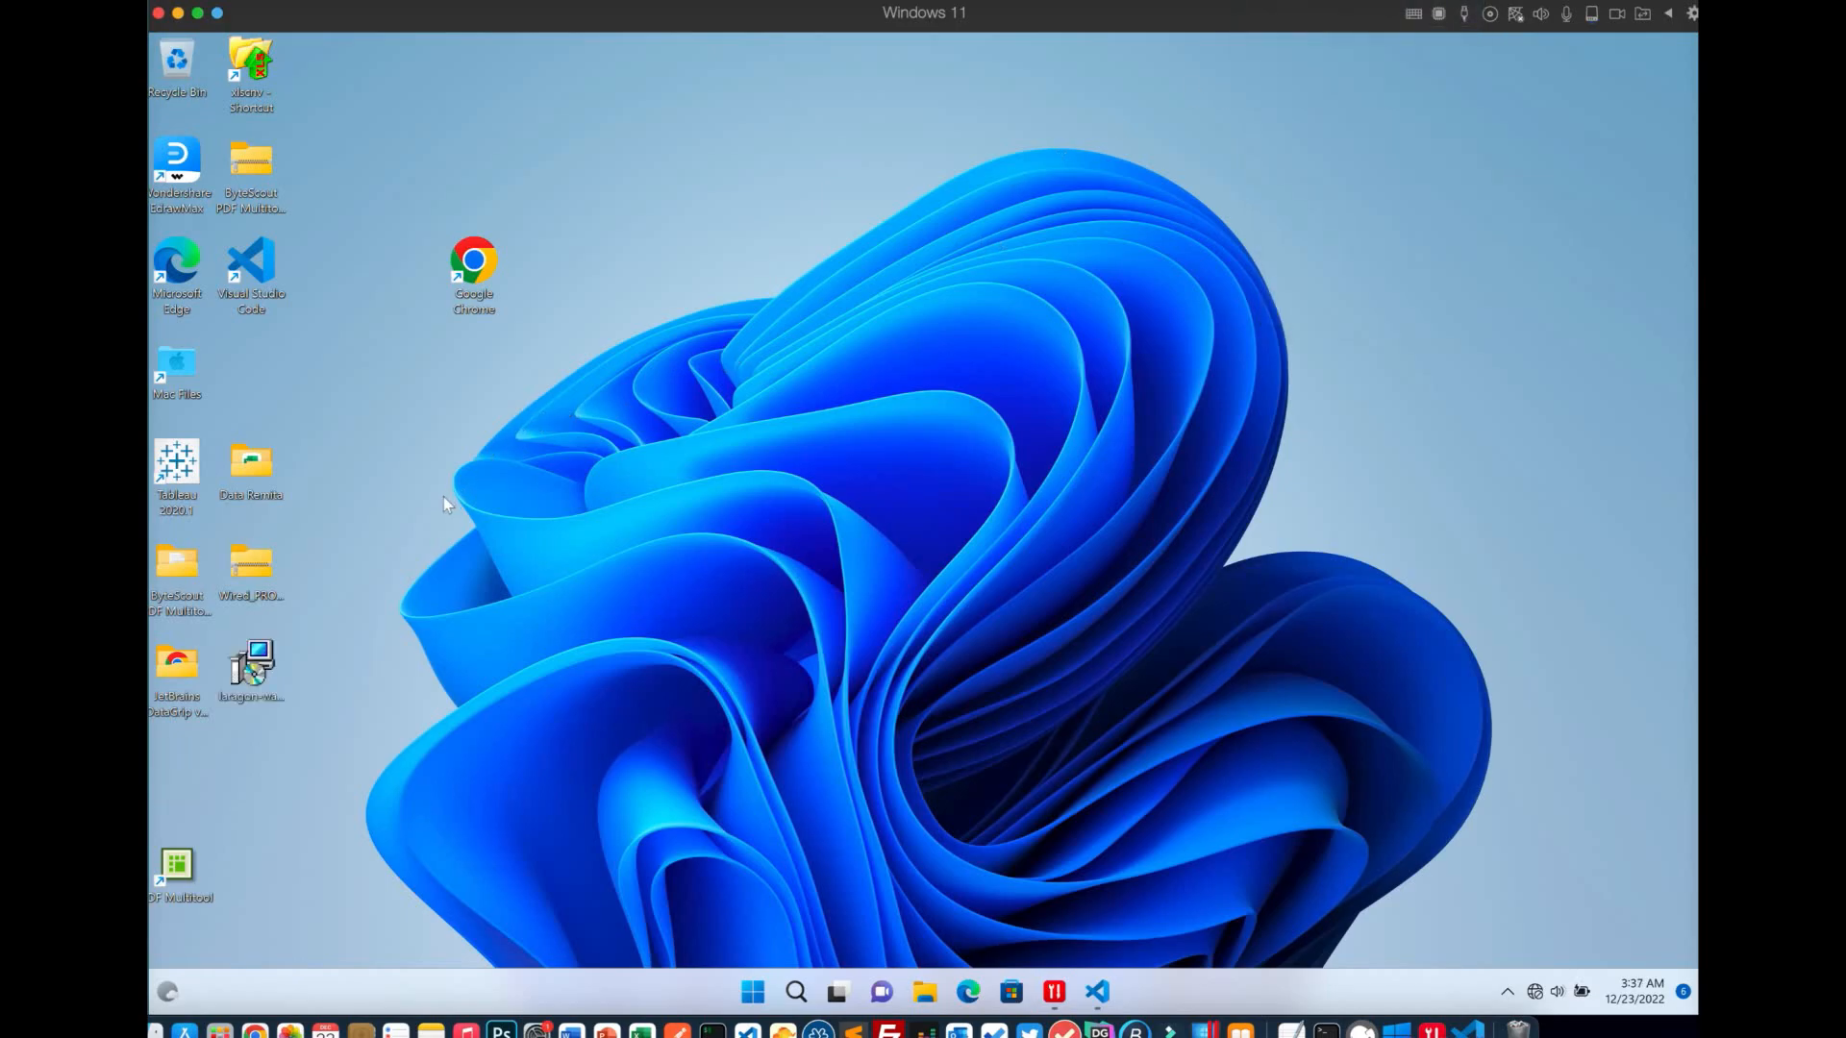
click(257, 664)
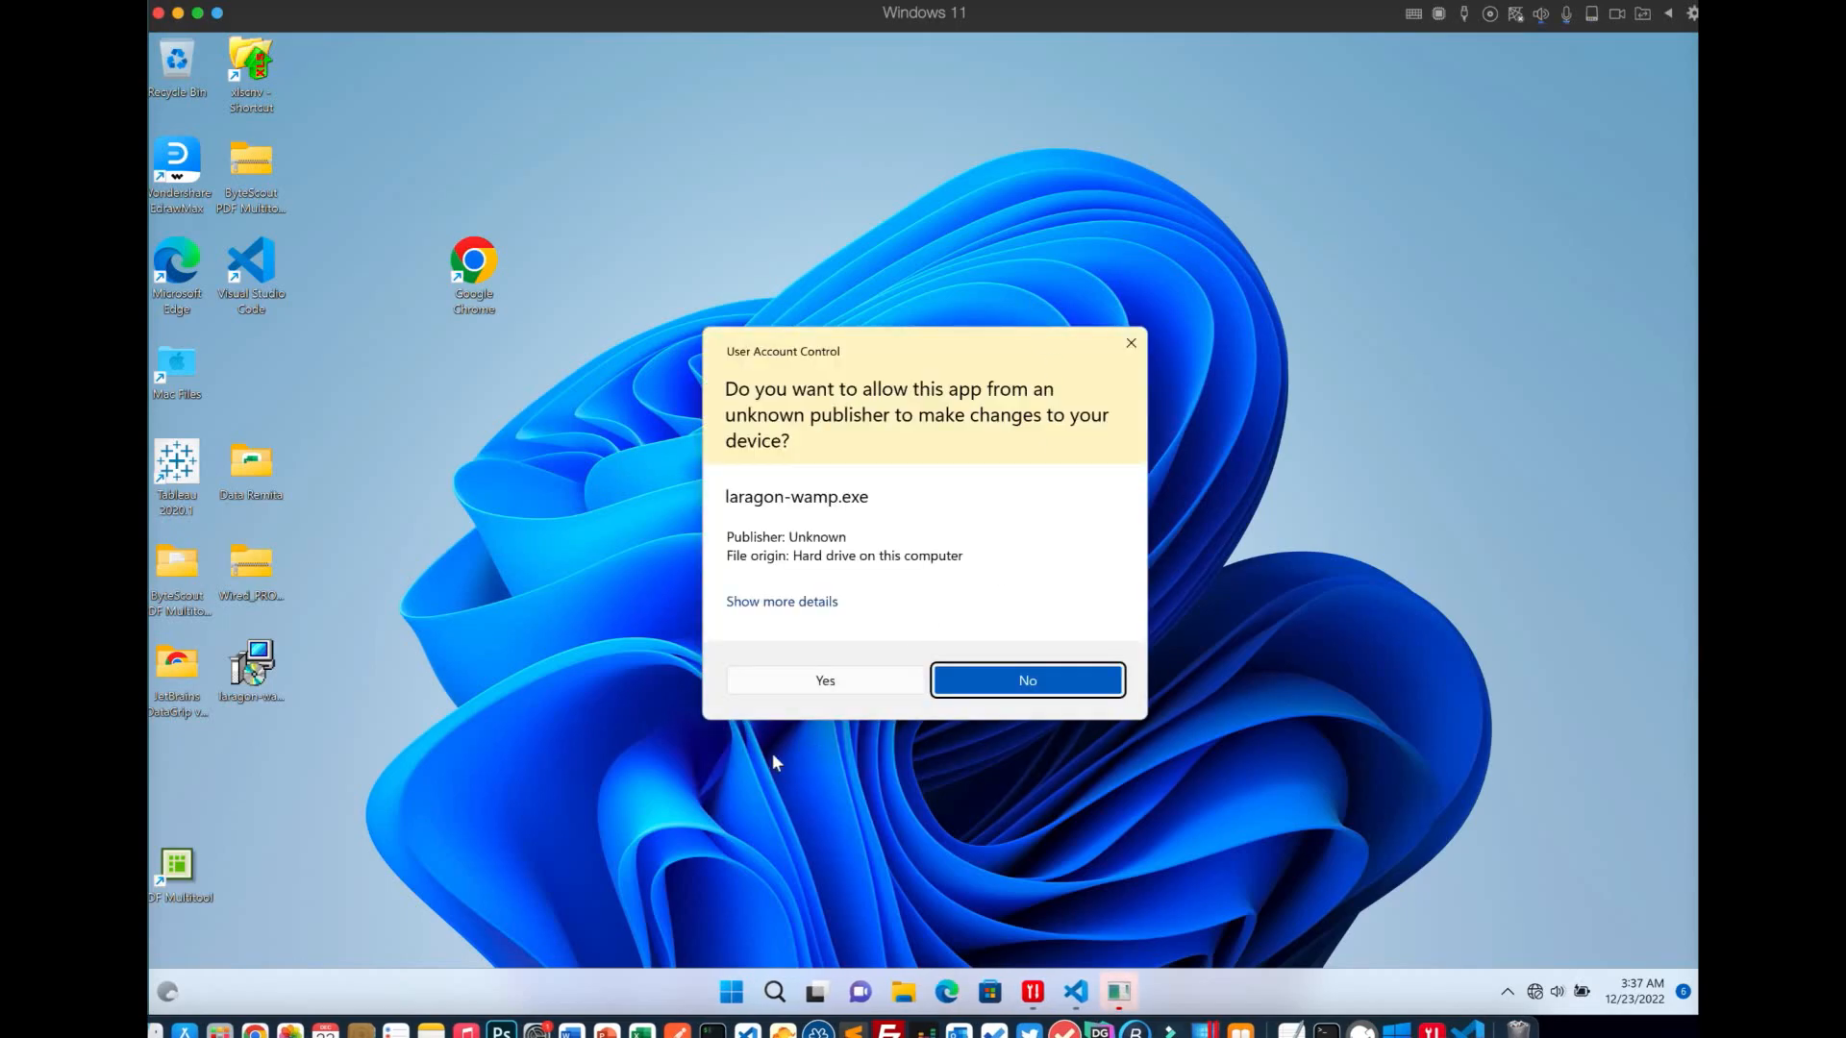
Approve UAC, confirm the setup language, and keep C:\laragon as the install folder
click(823, 680)
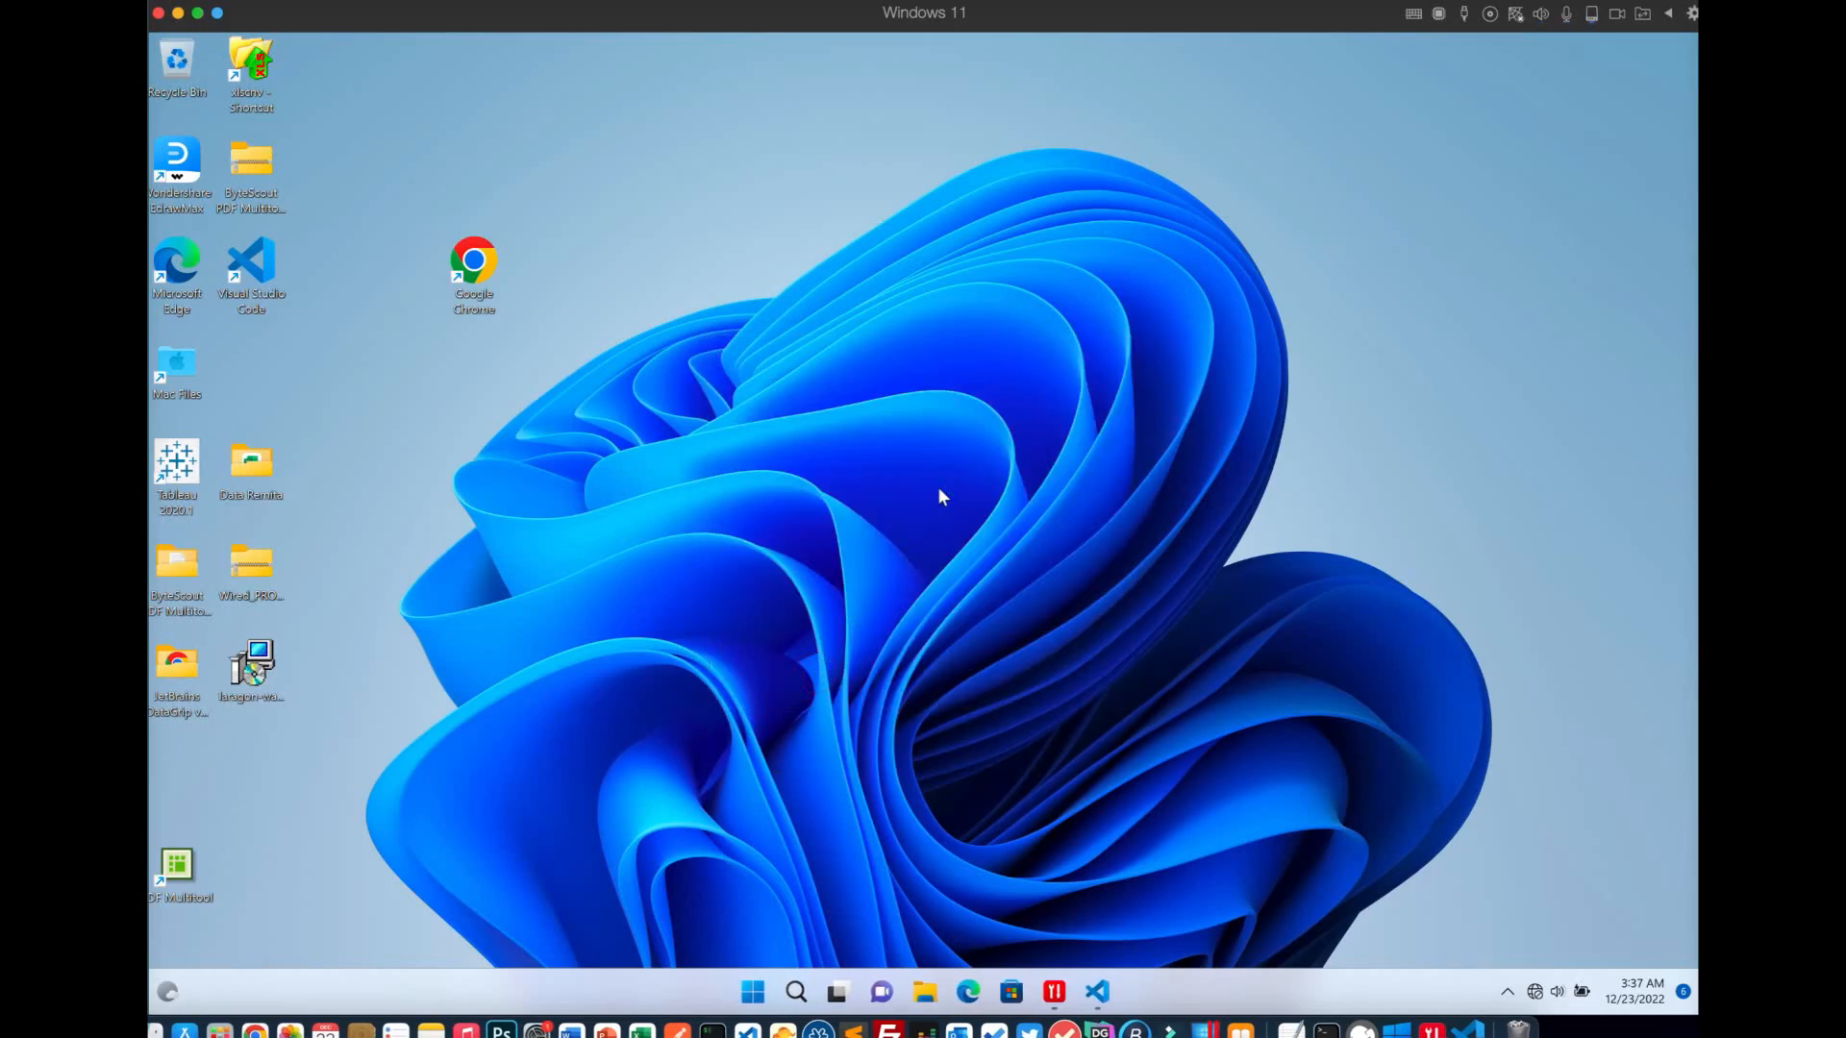
click(936, 555)
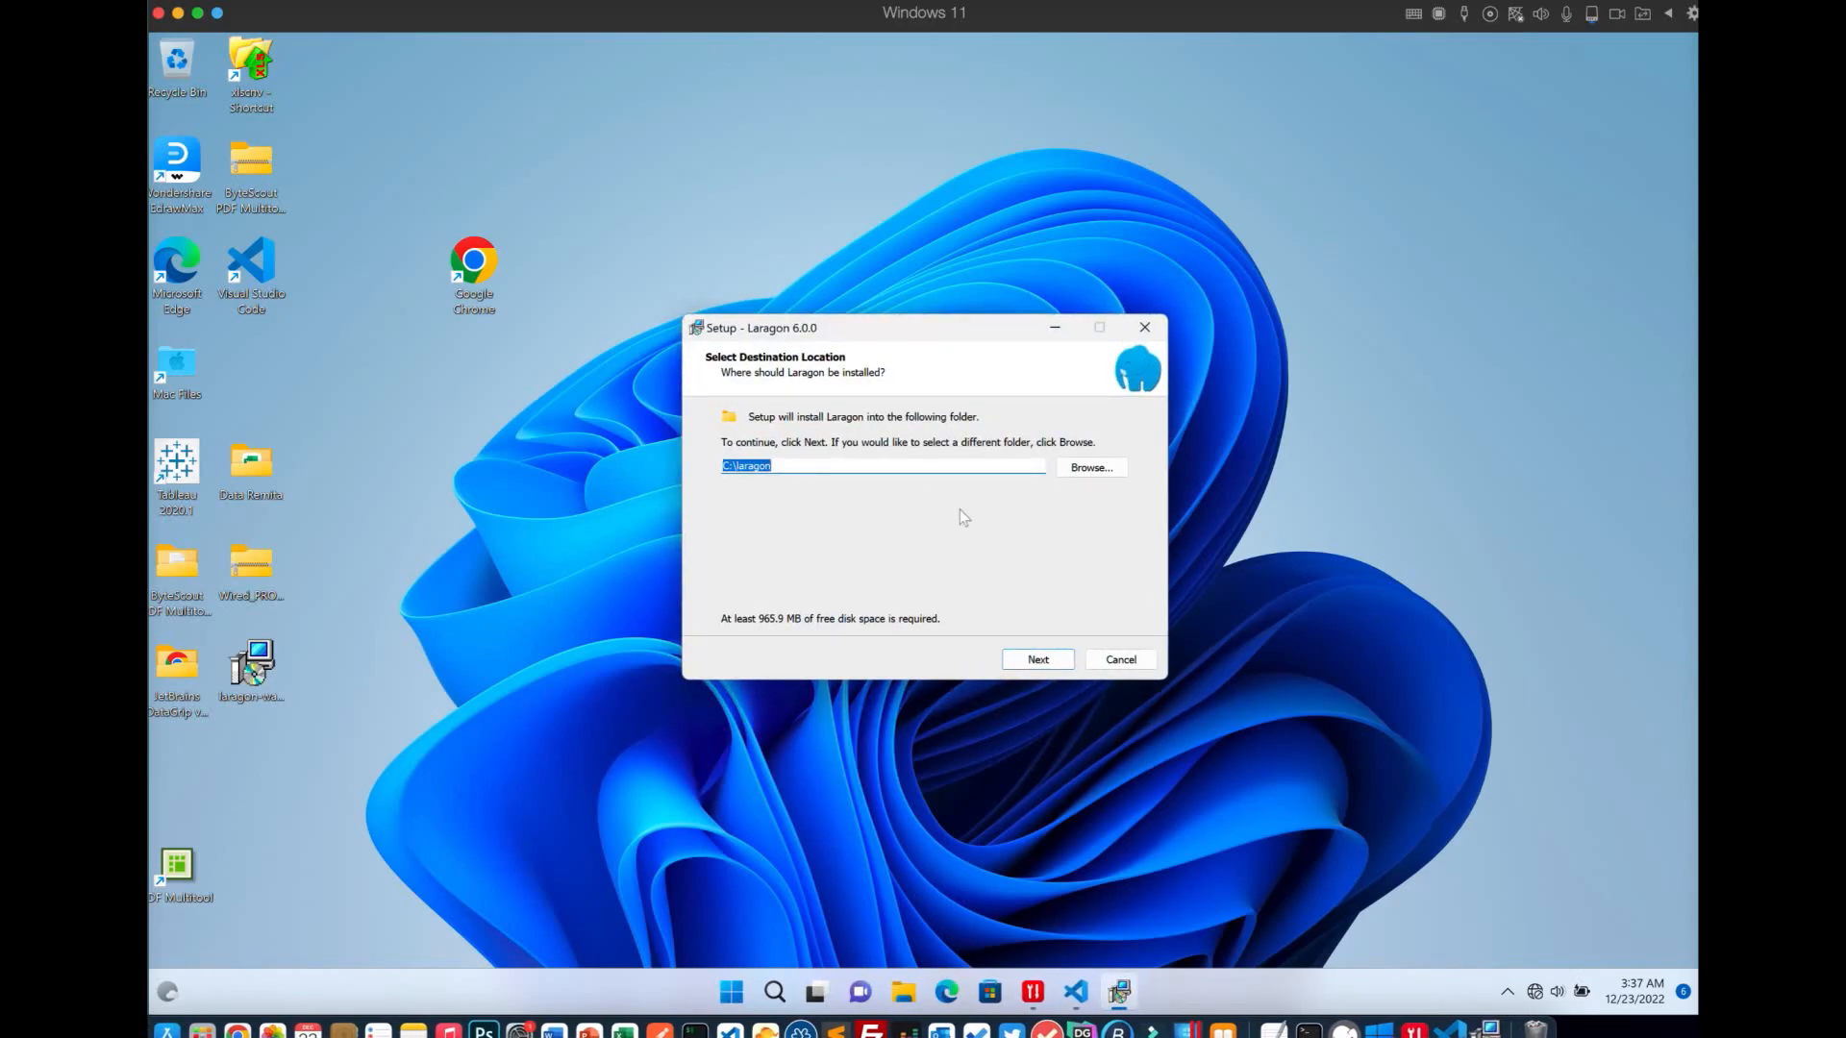
click(1040, 662)
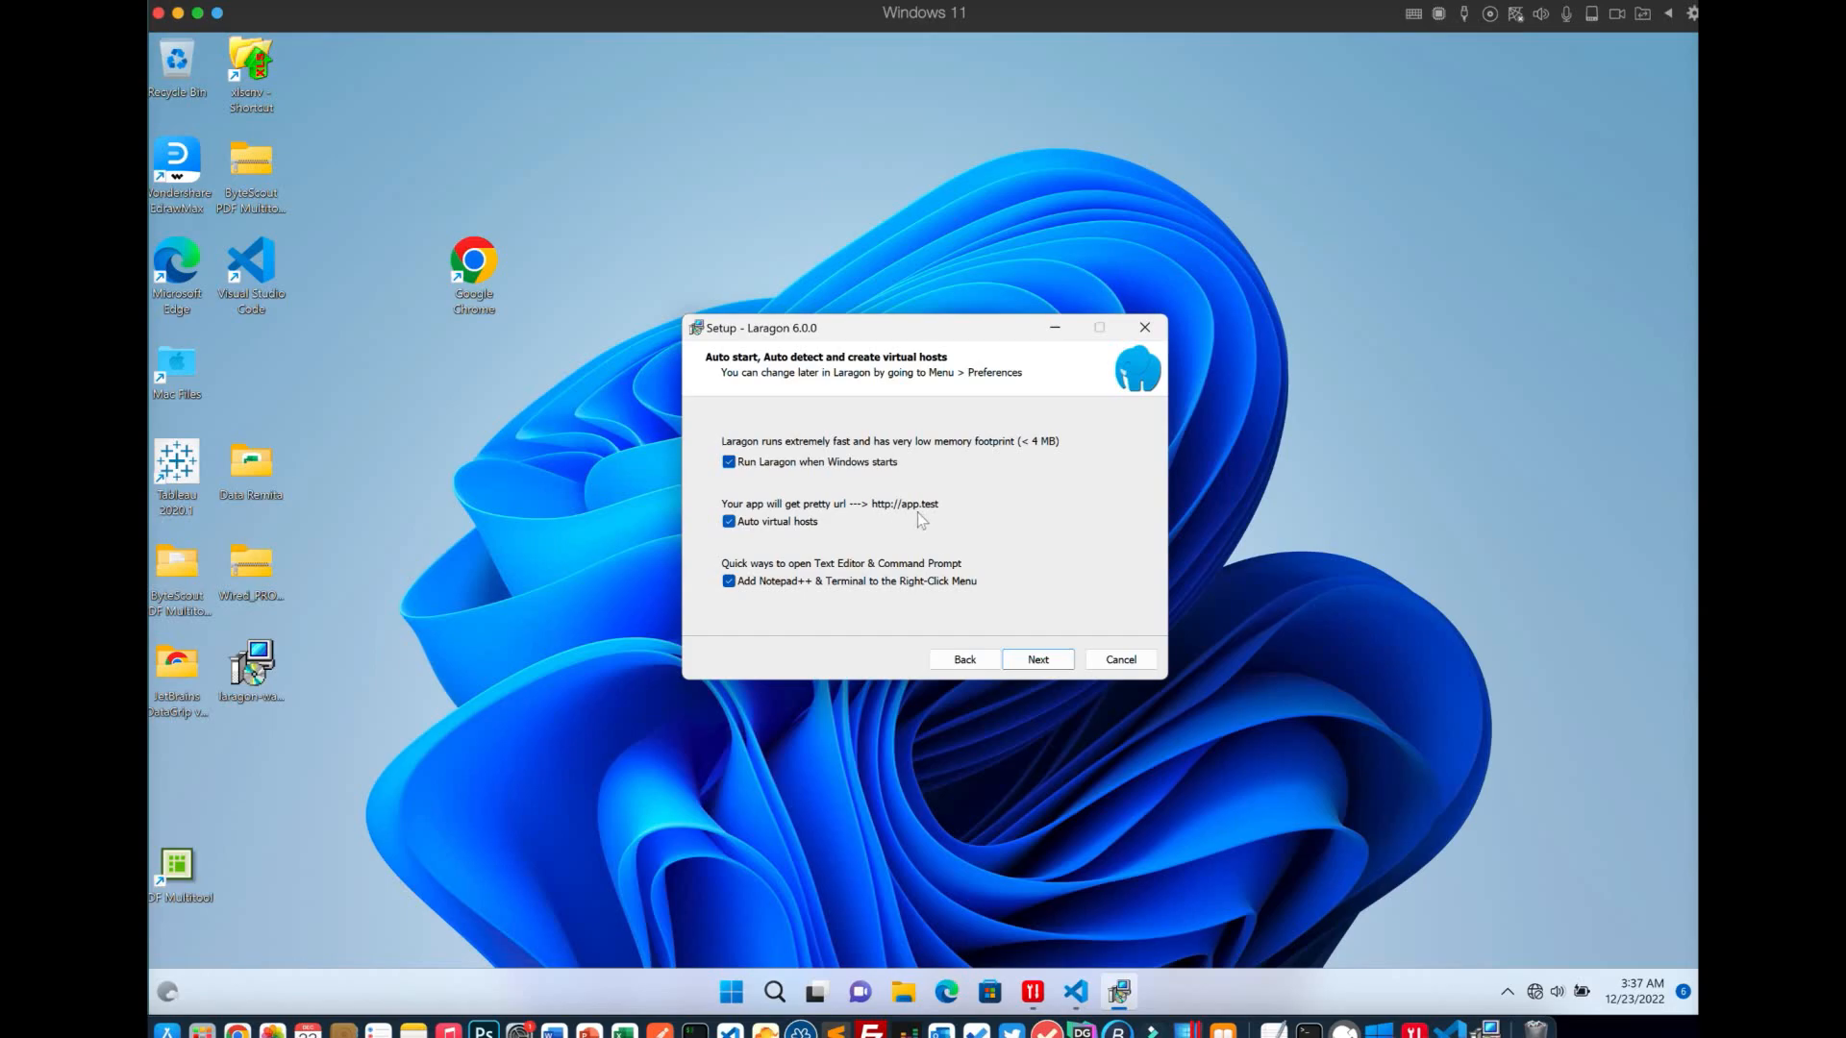
click(1033, 661)
Begin installing Laragon with all three startup options, returning to Chrome while files extract
click(1035, 661)
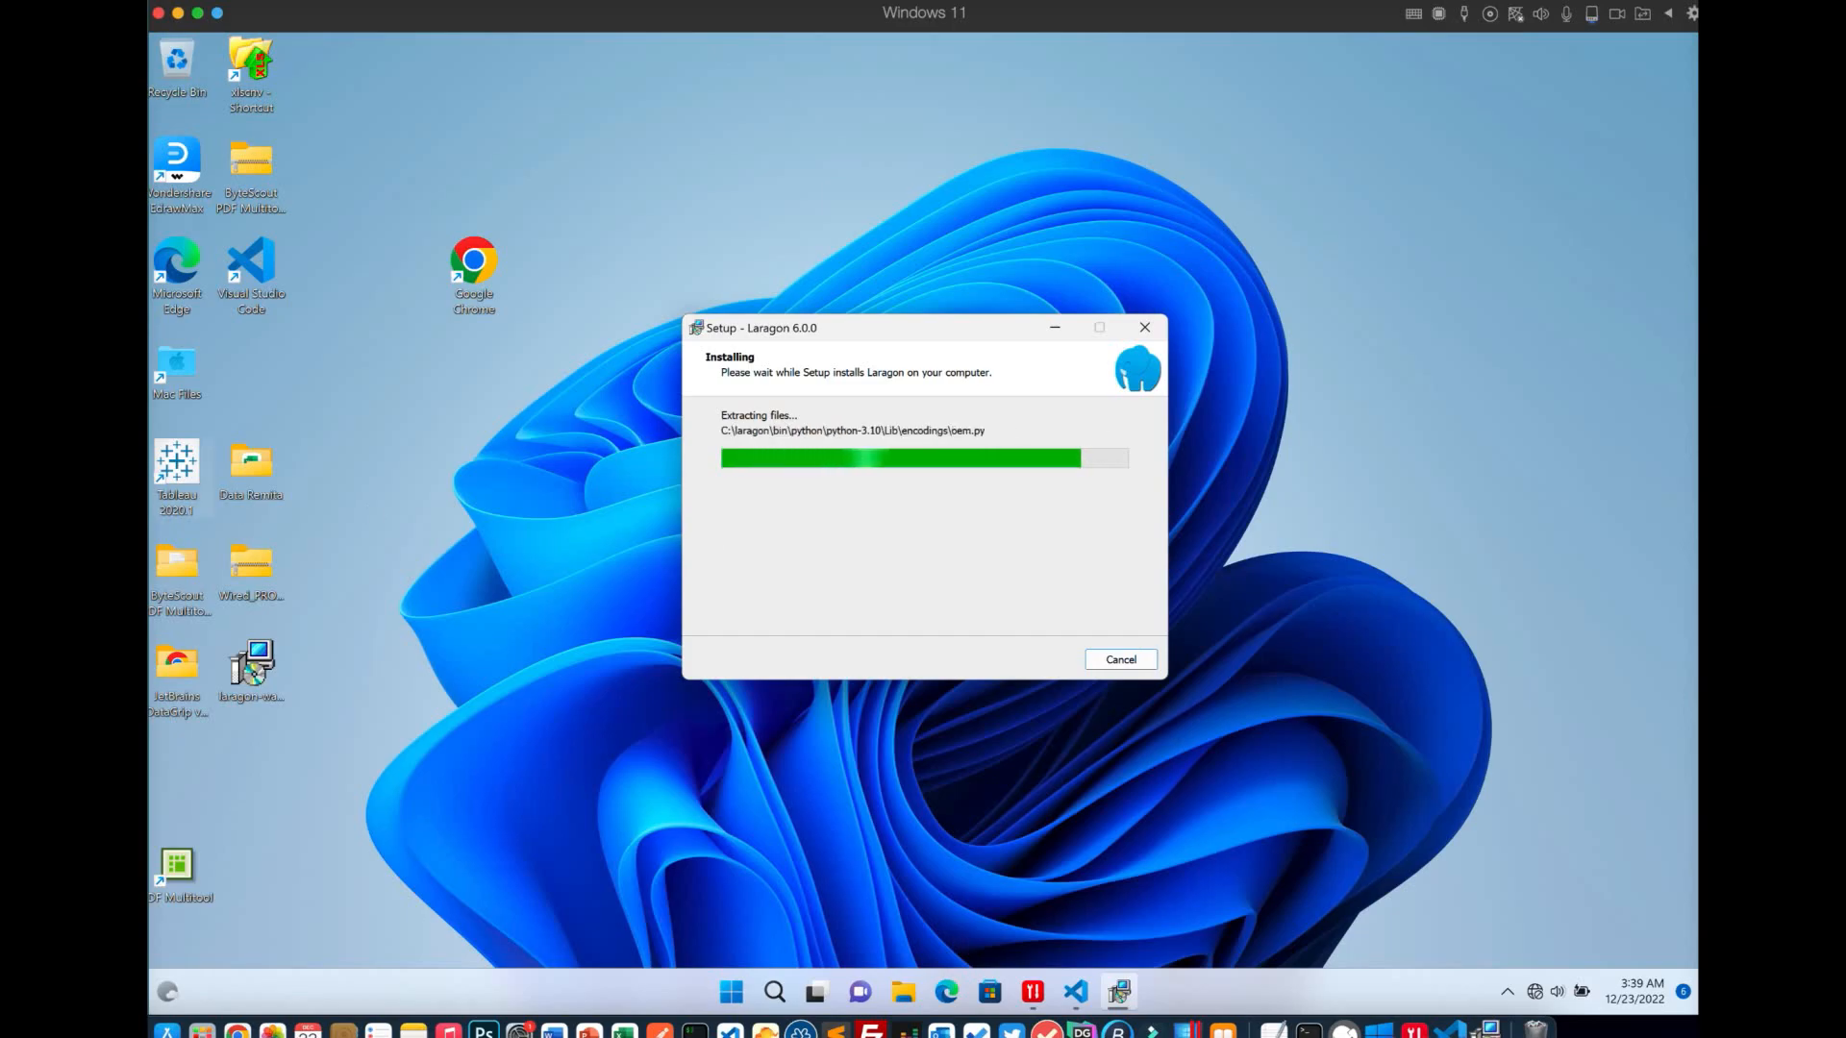
click(224, 1029)
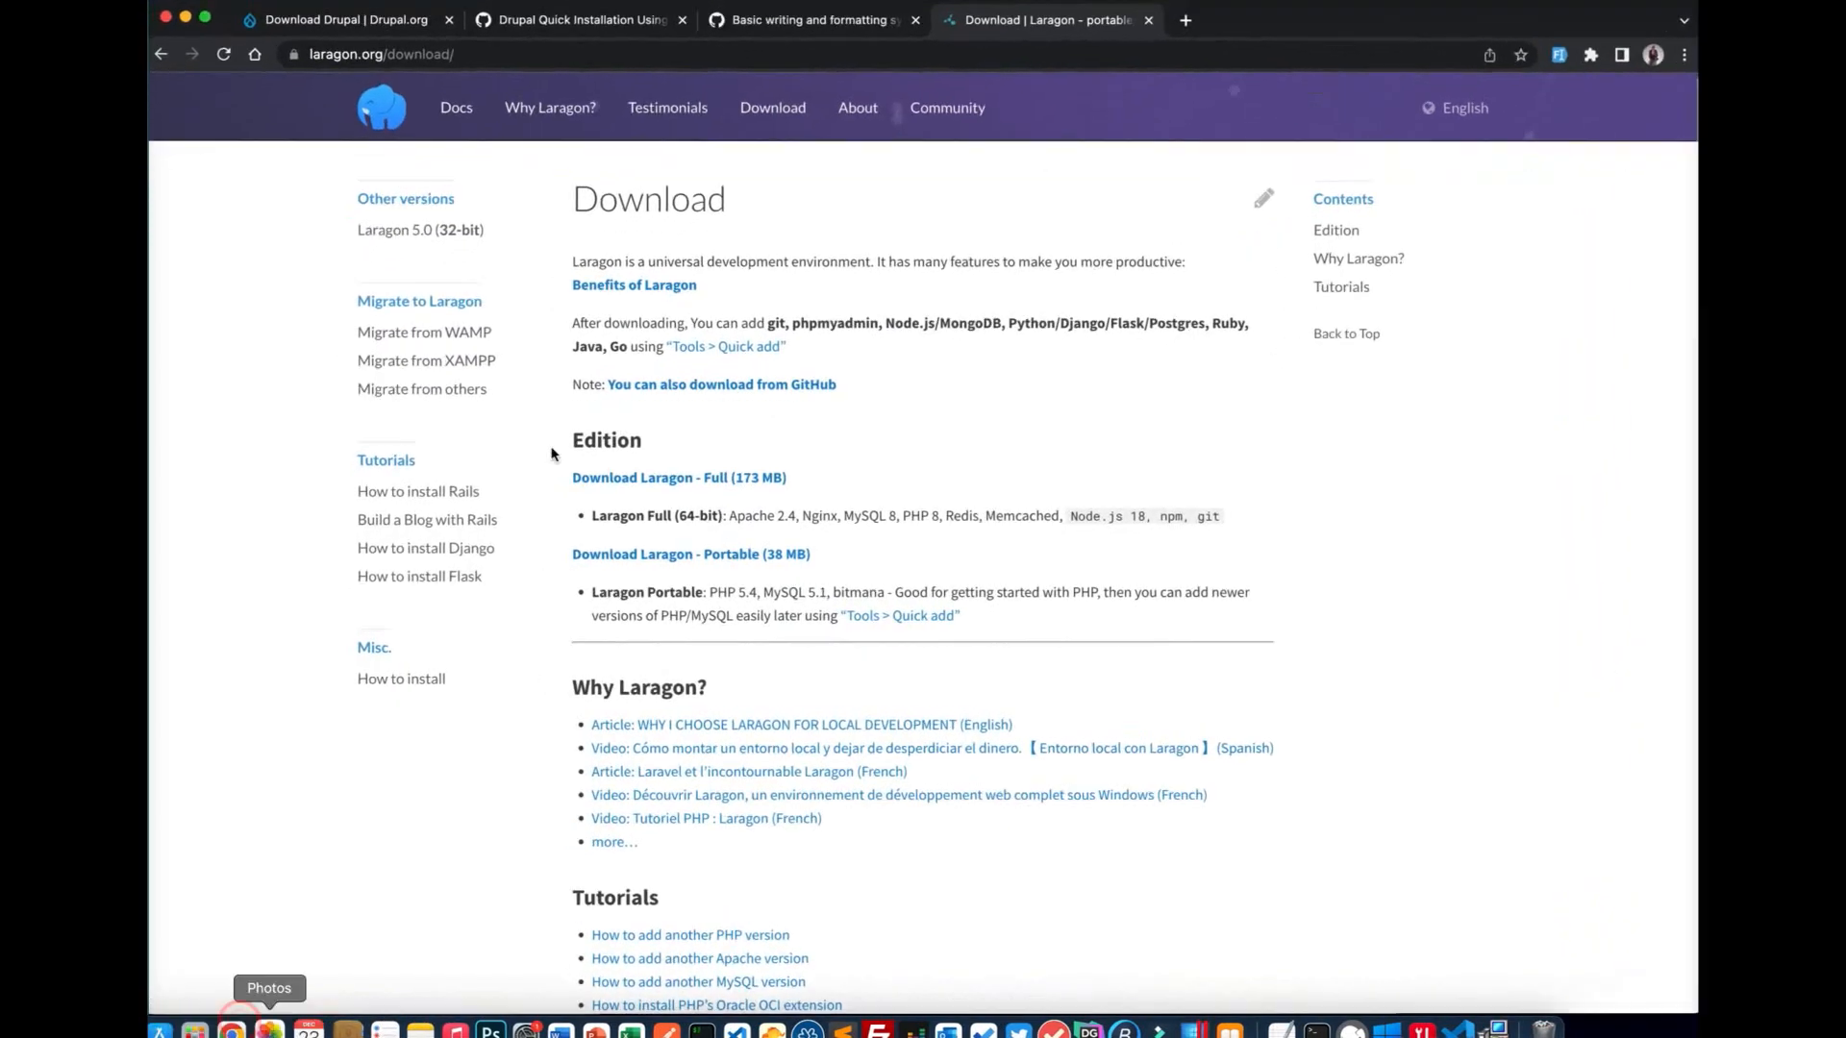
View the Drupal Quick Installation gist author's gist list, then return to the Windows VM
click(562, 27)
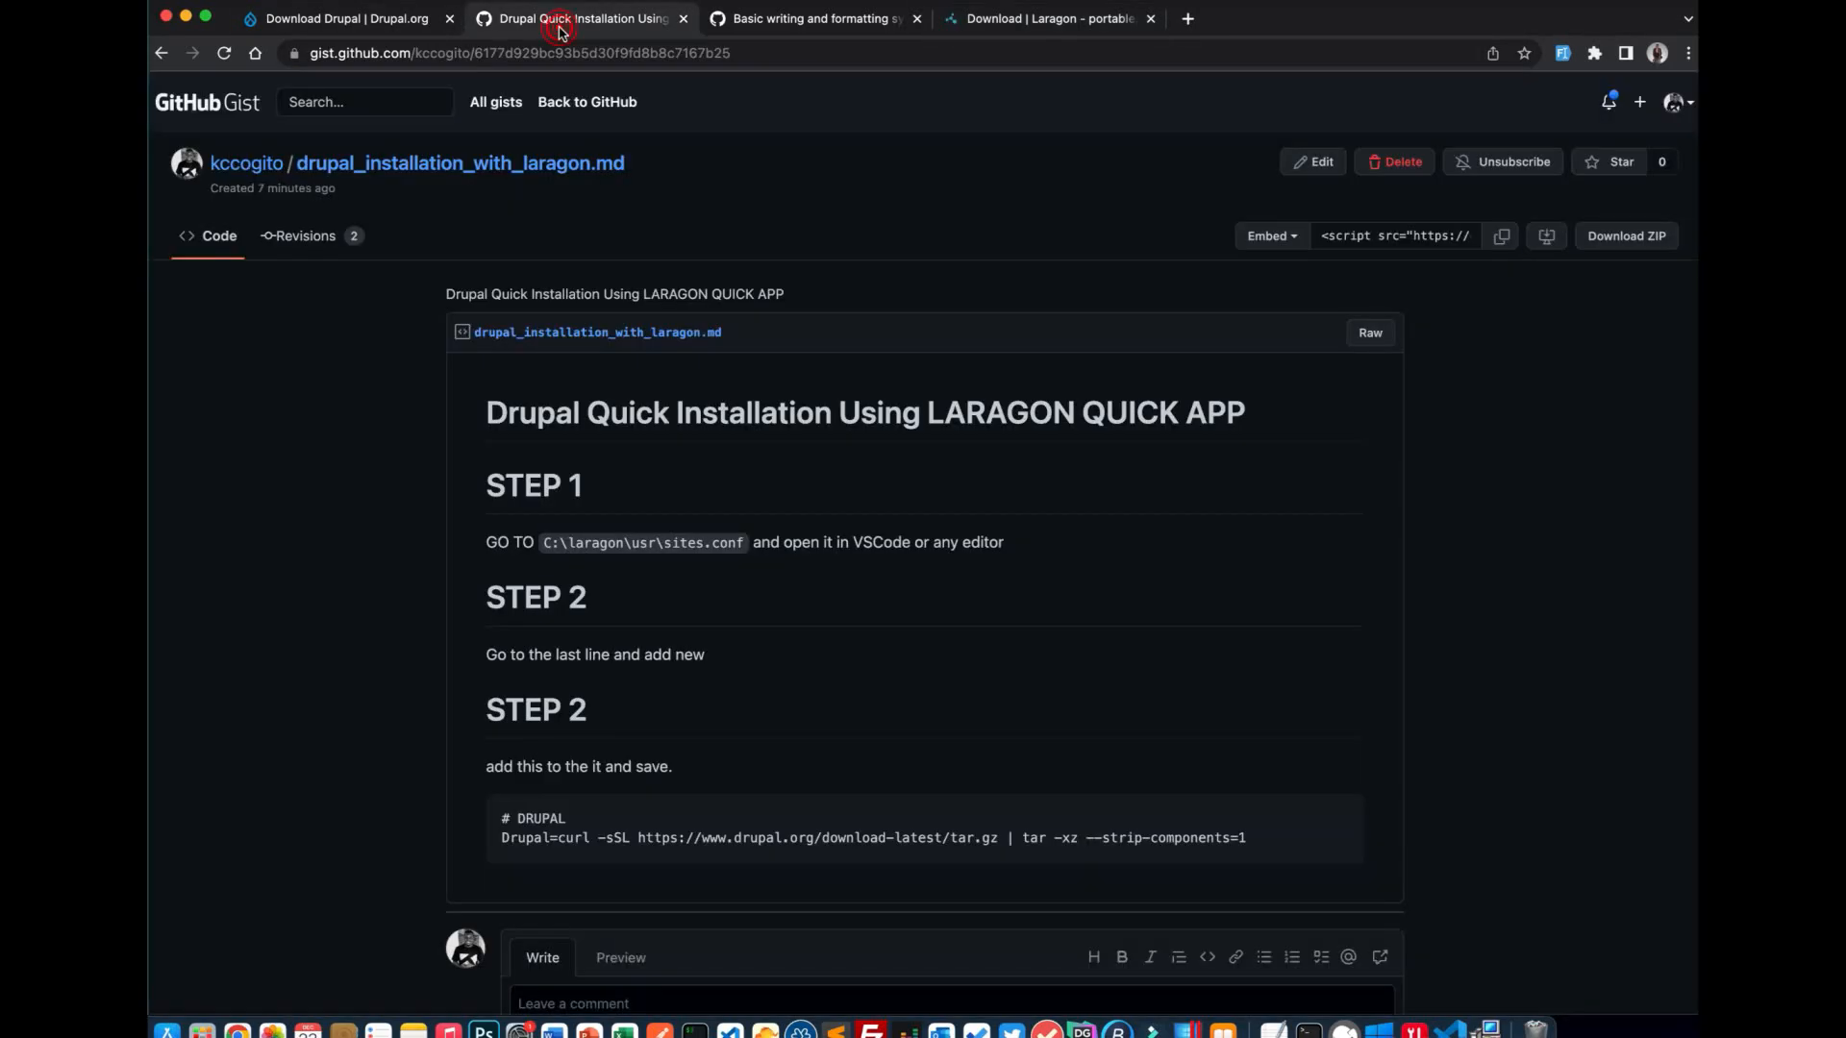
click(271, 174)
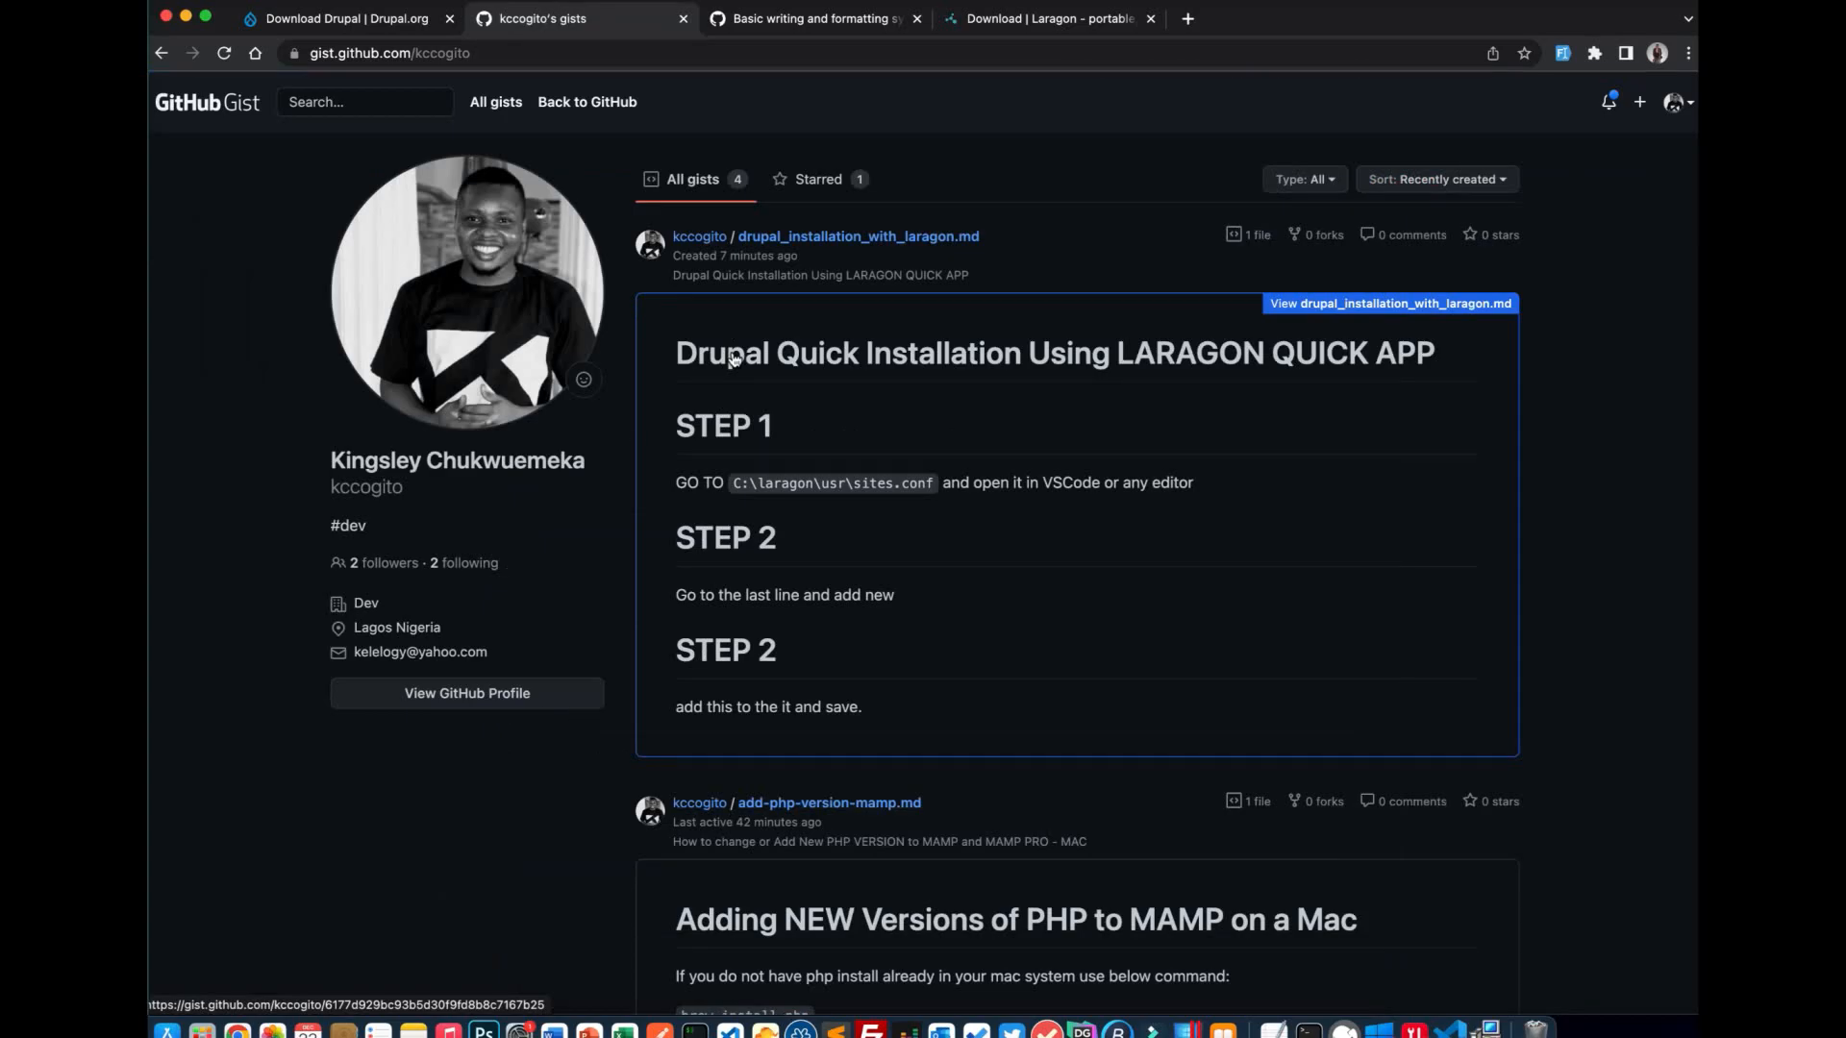
scroll(734, 358, down, 12)
scroll(733, 360, up, 12)
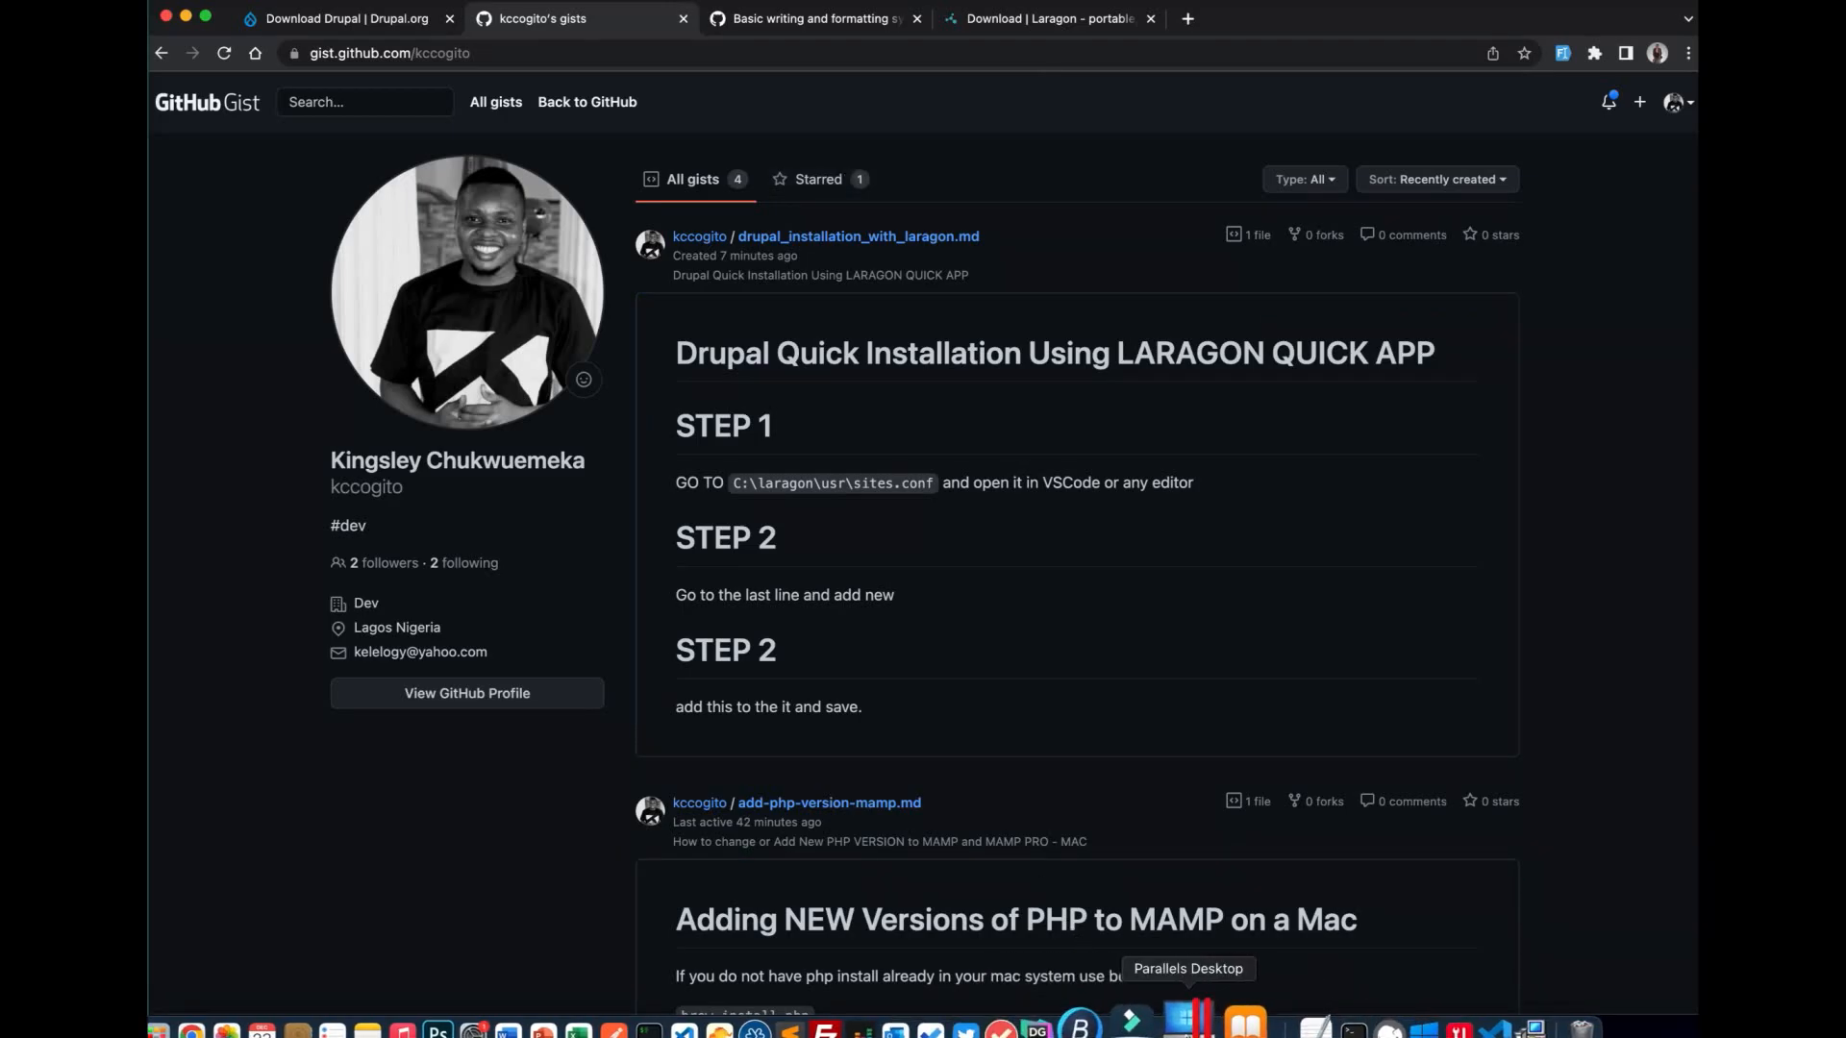
click(1188, 1025)
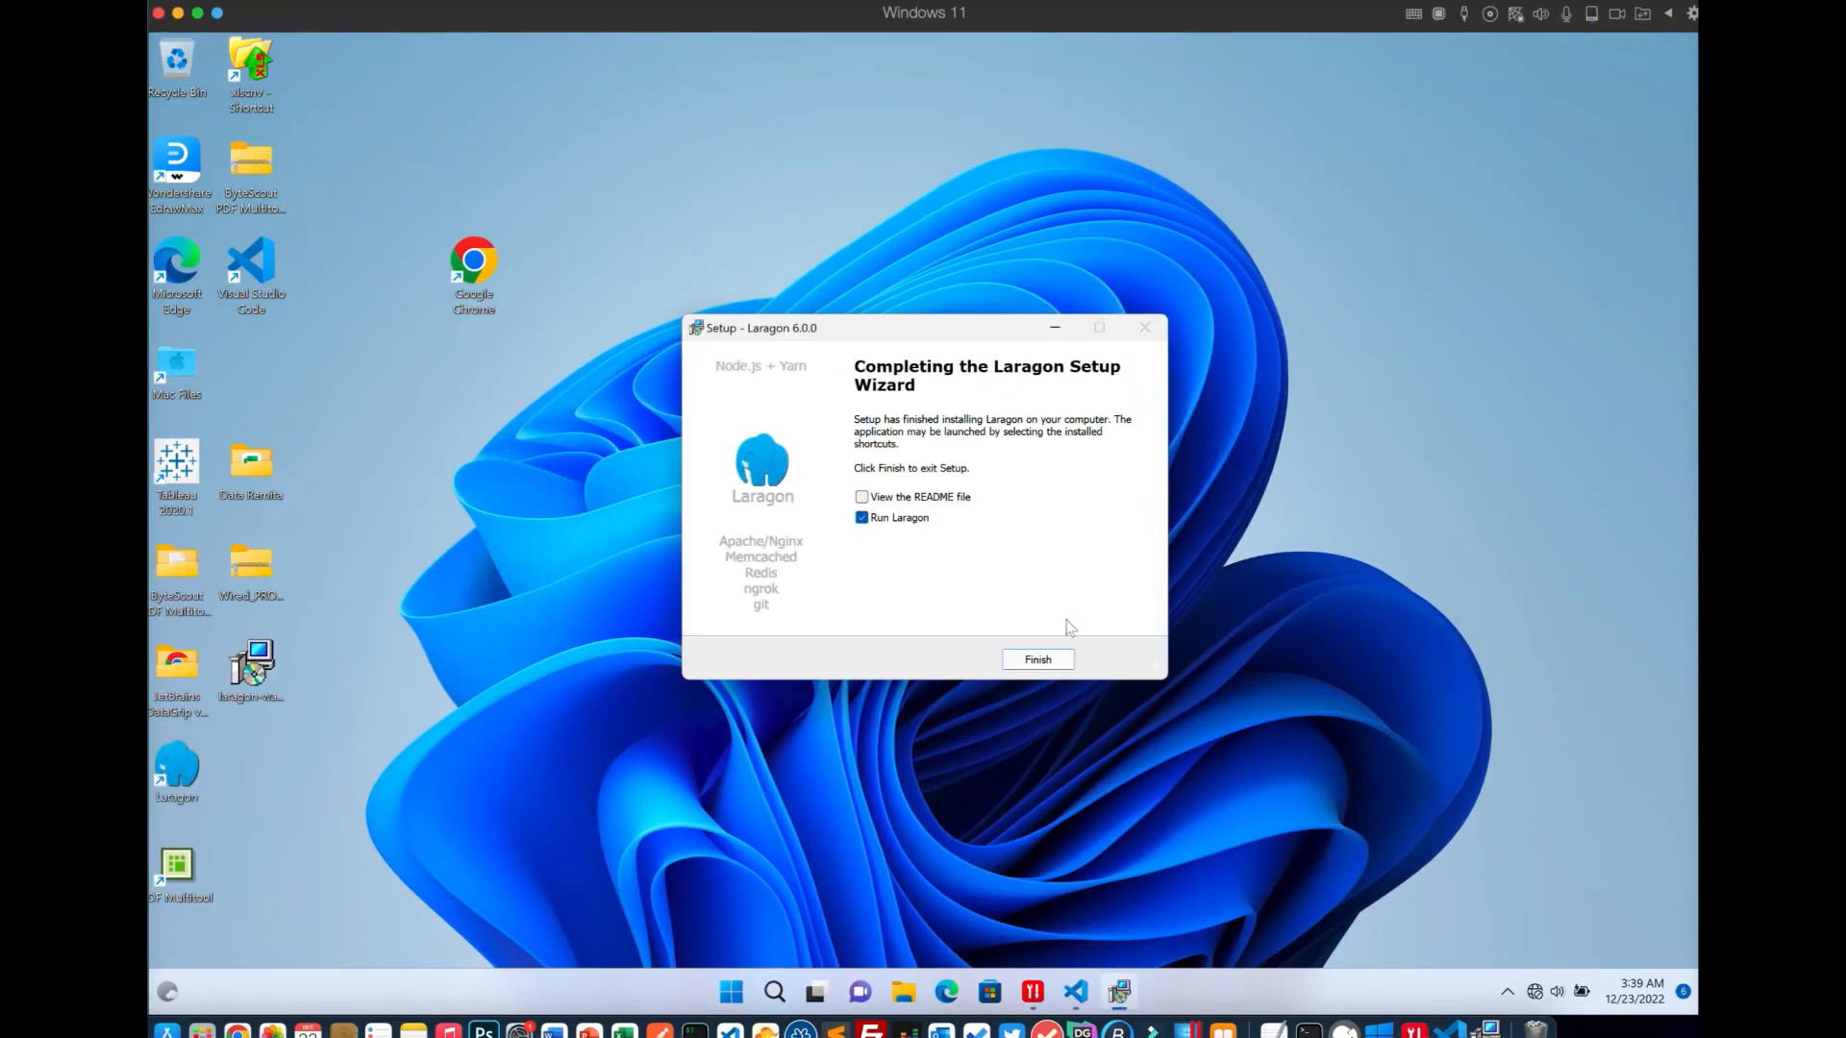
Finish Laragon setup, start Apache and MySQL, and check PHP version 8.1.10
click(1023, 661)
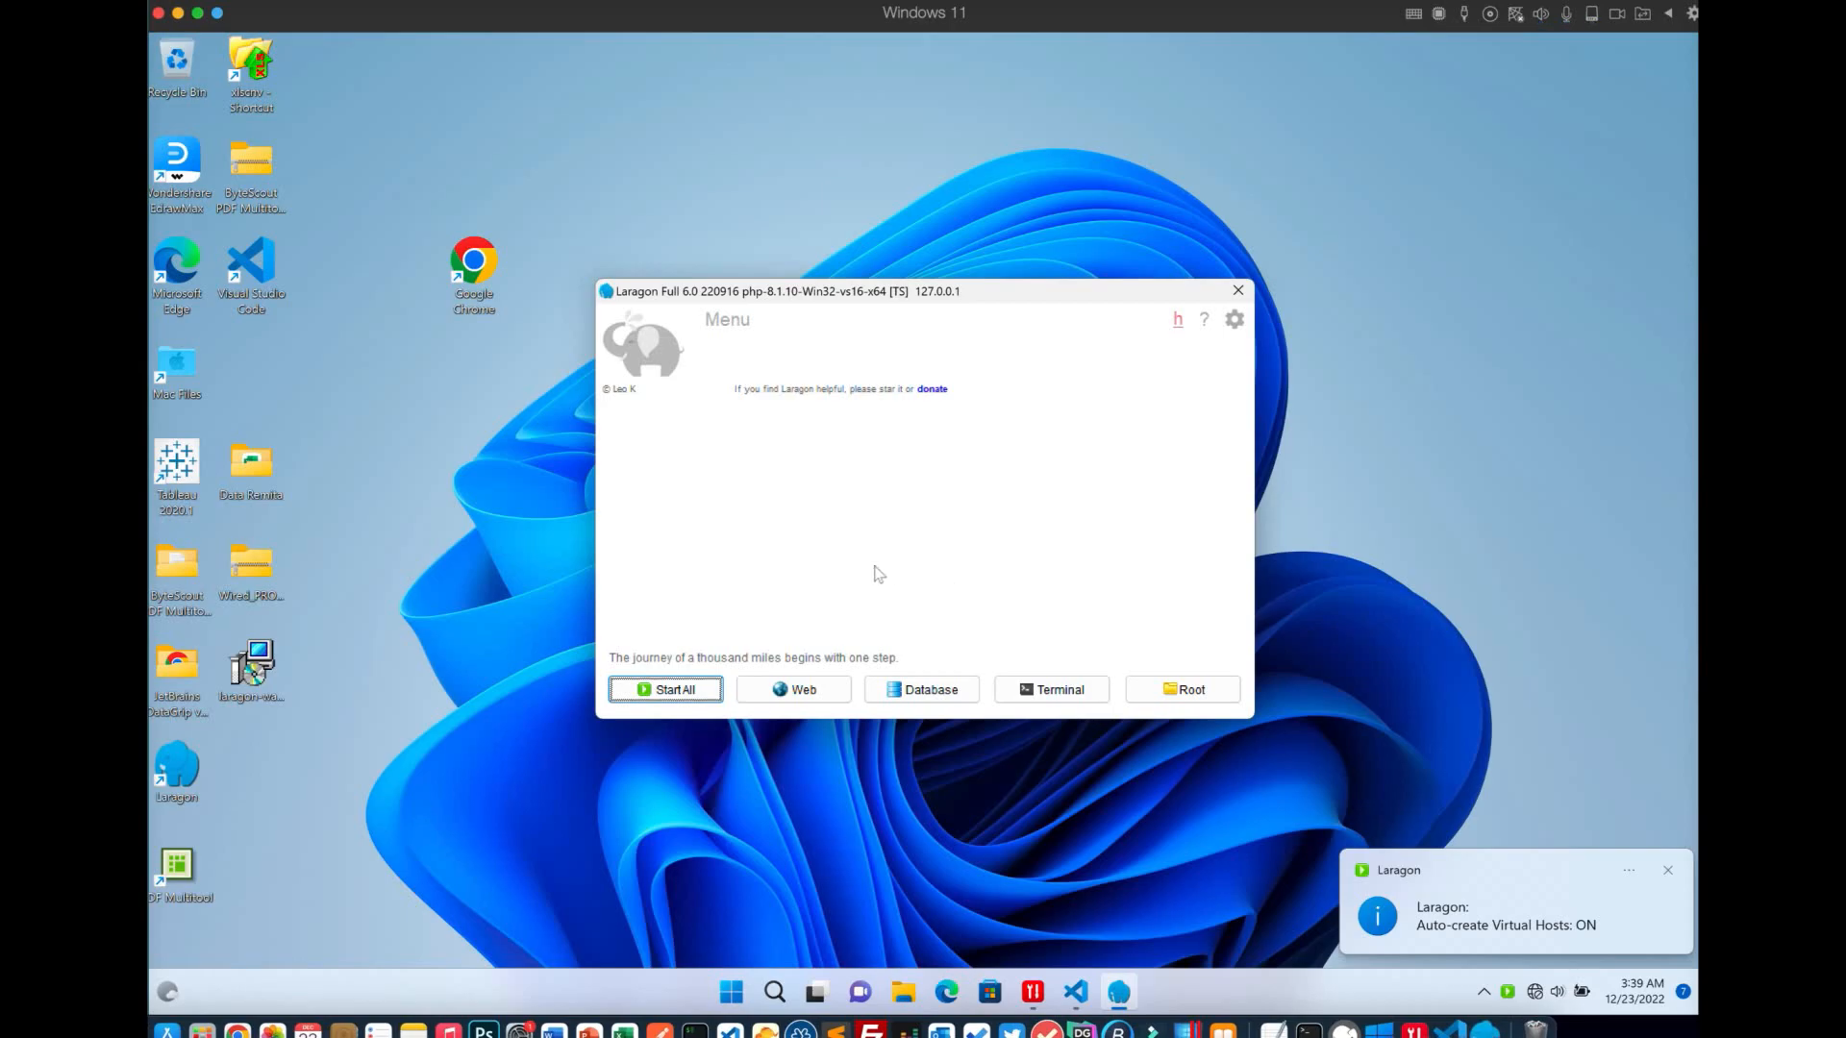
click(671, 692)
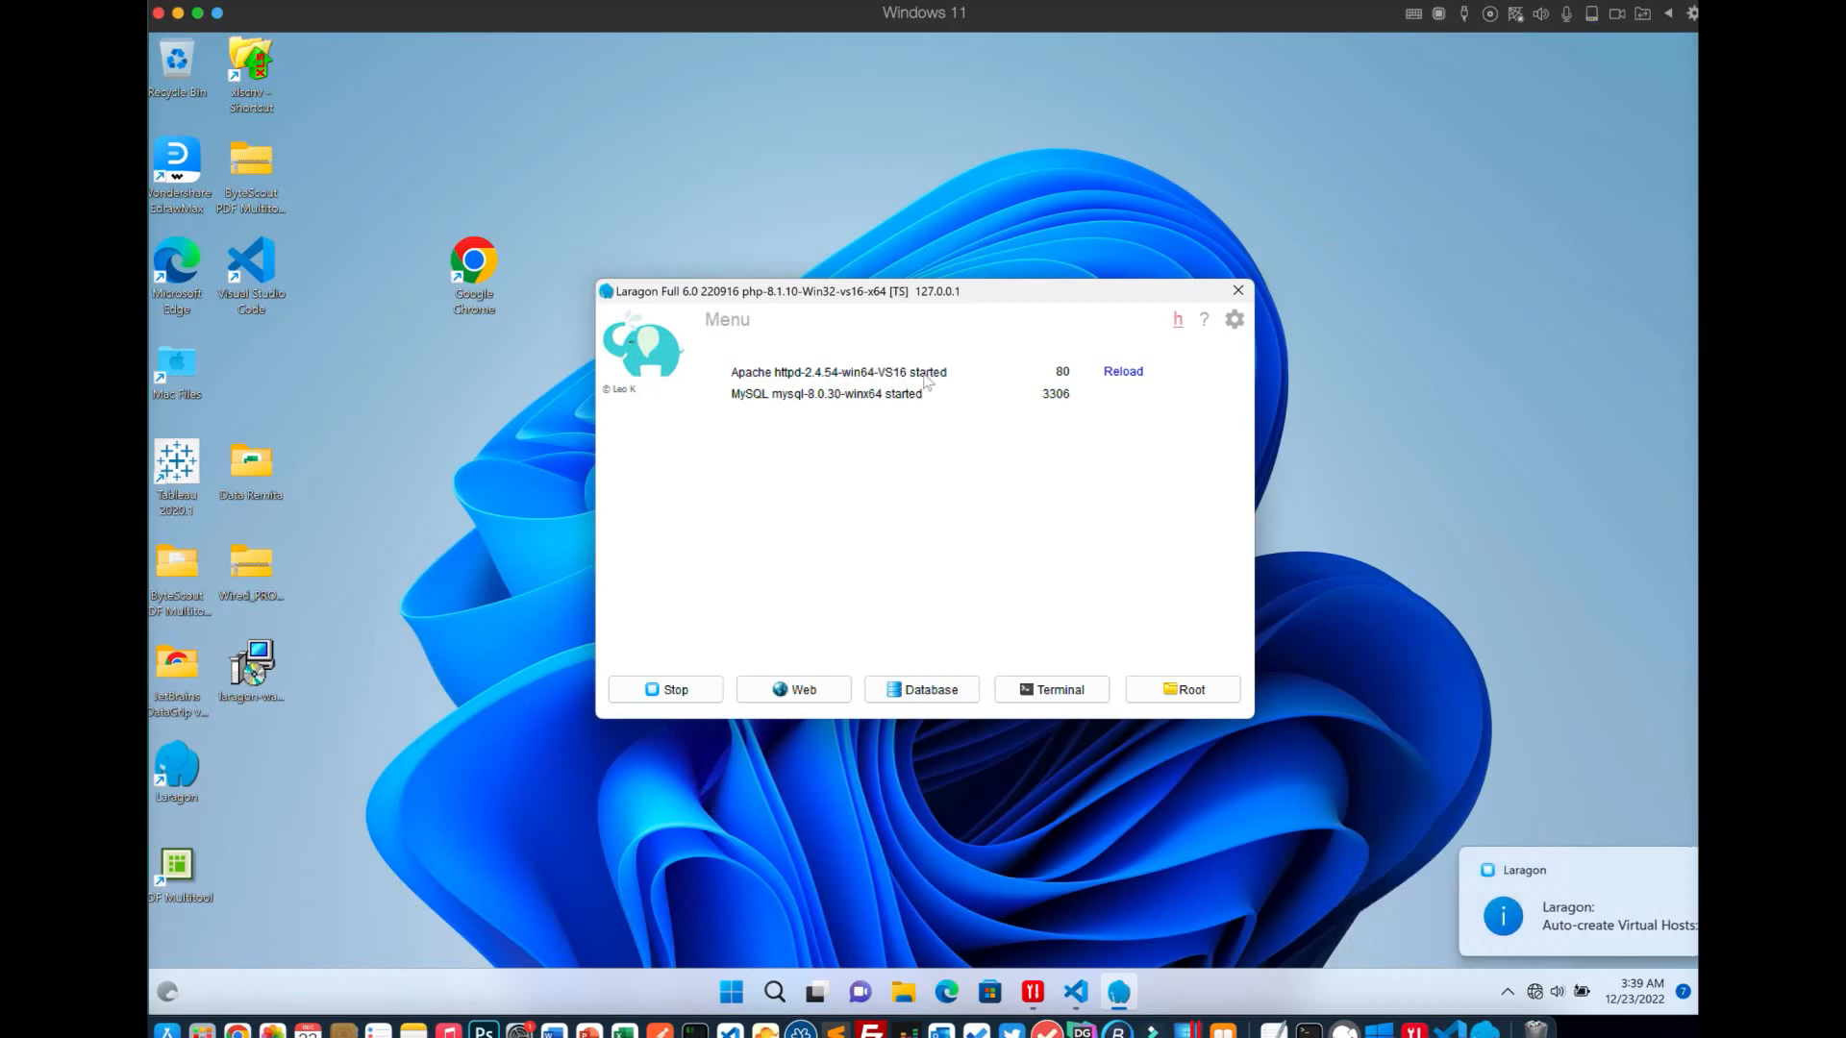
right_click(989, 520)
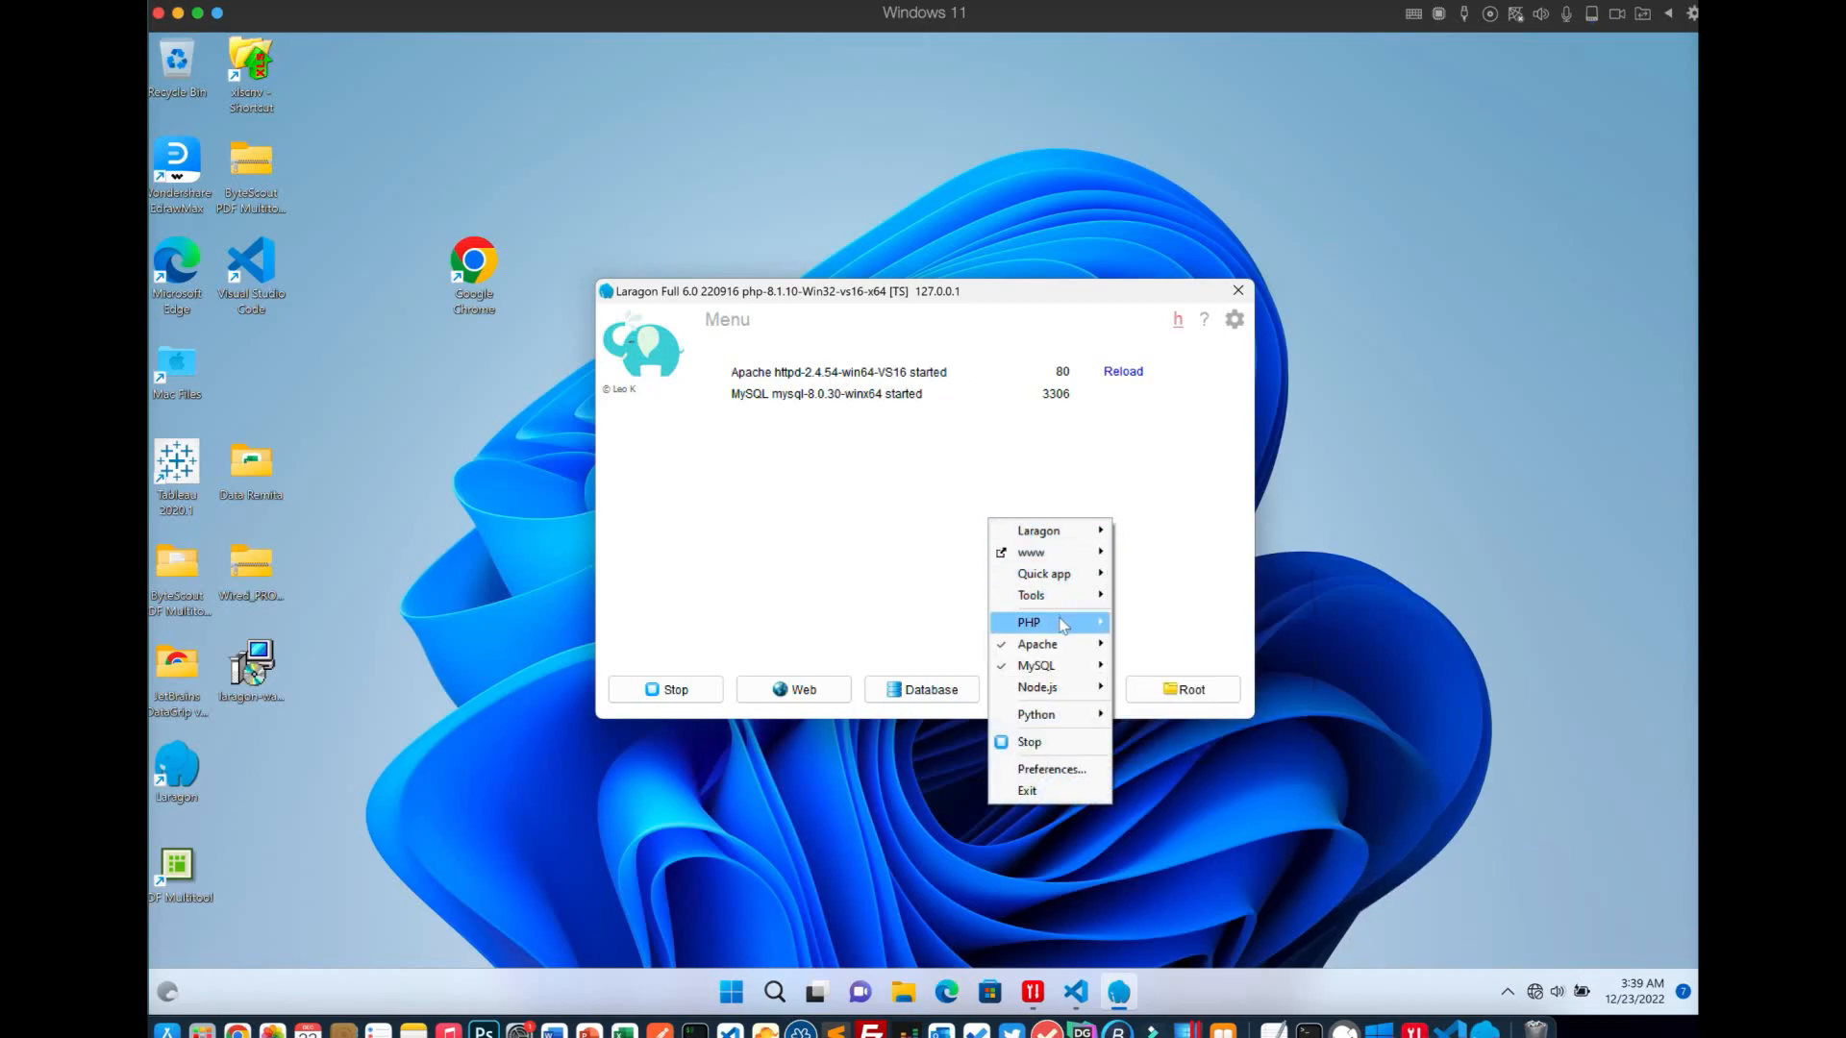
mouse_move(1063, 625)
mouse_move(1164, 630)
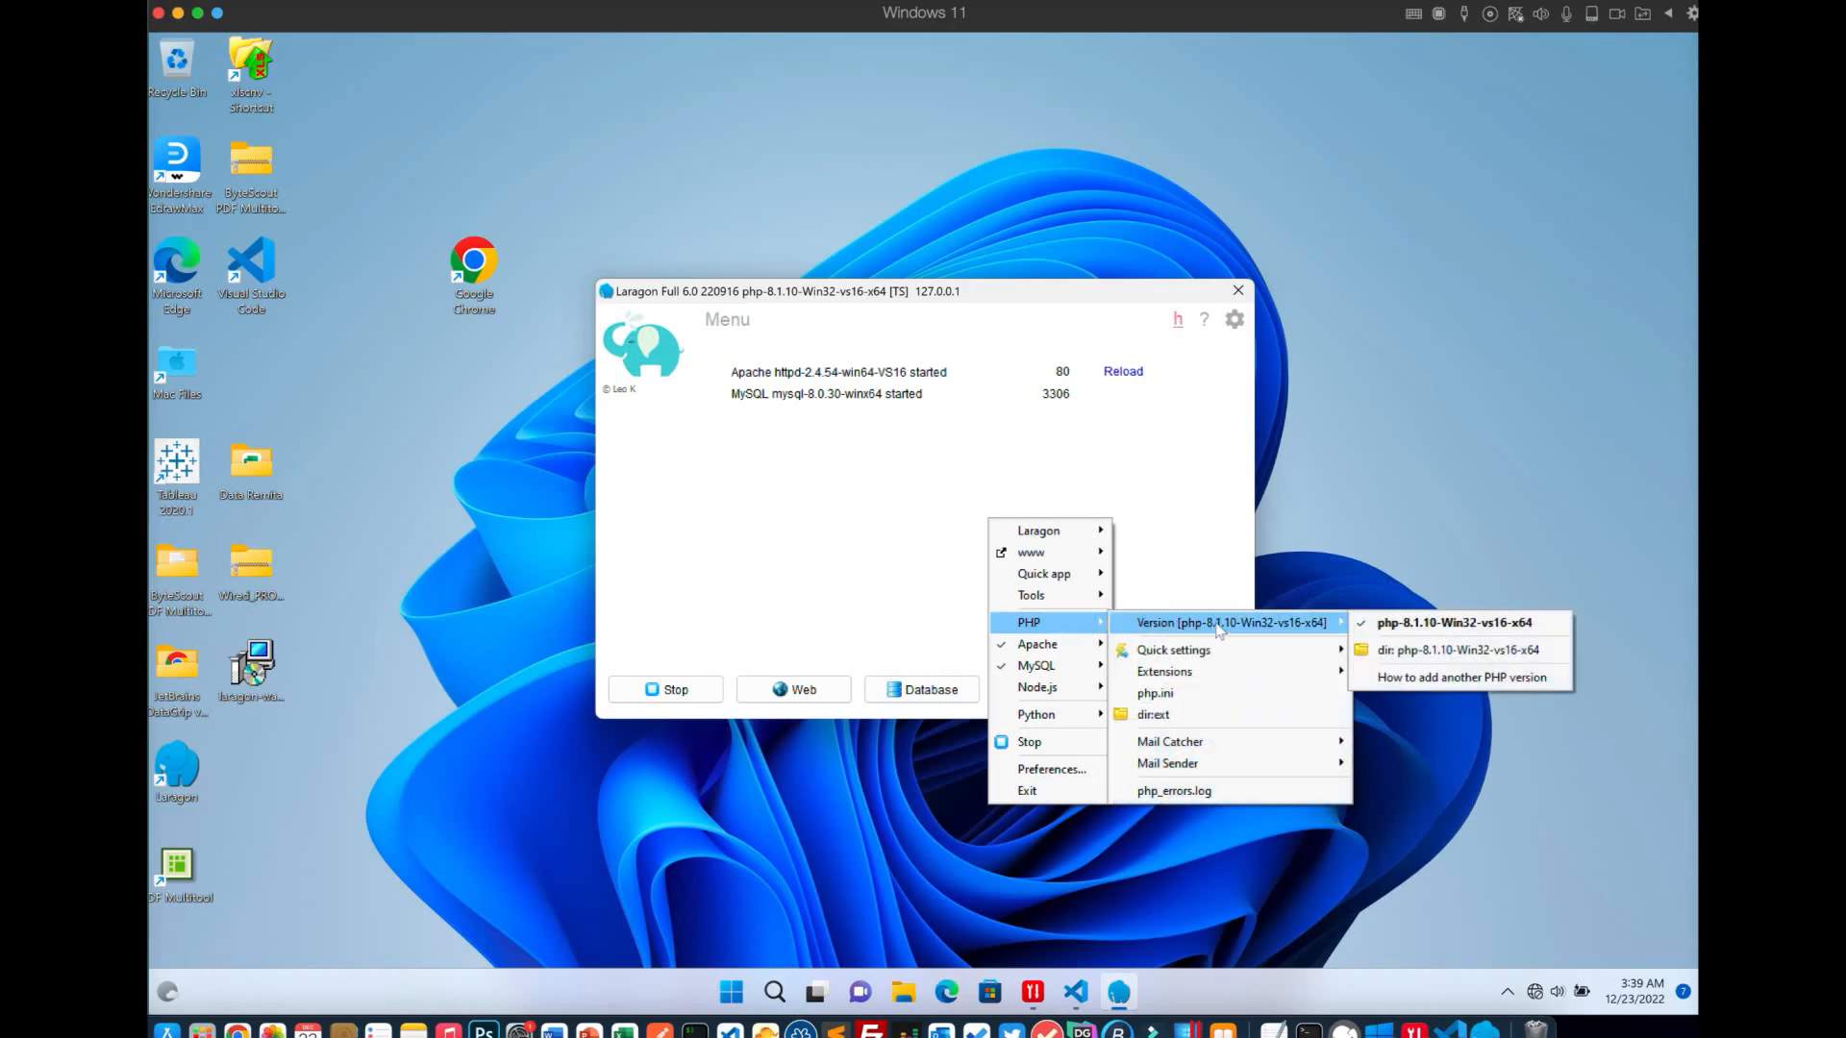
click(1172, 519)
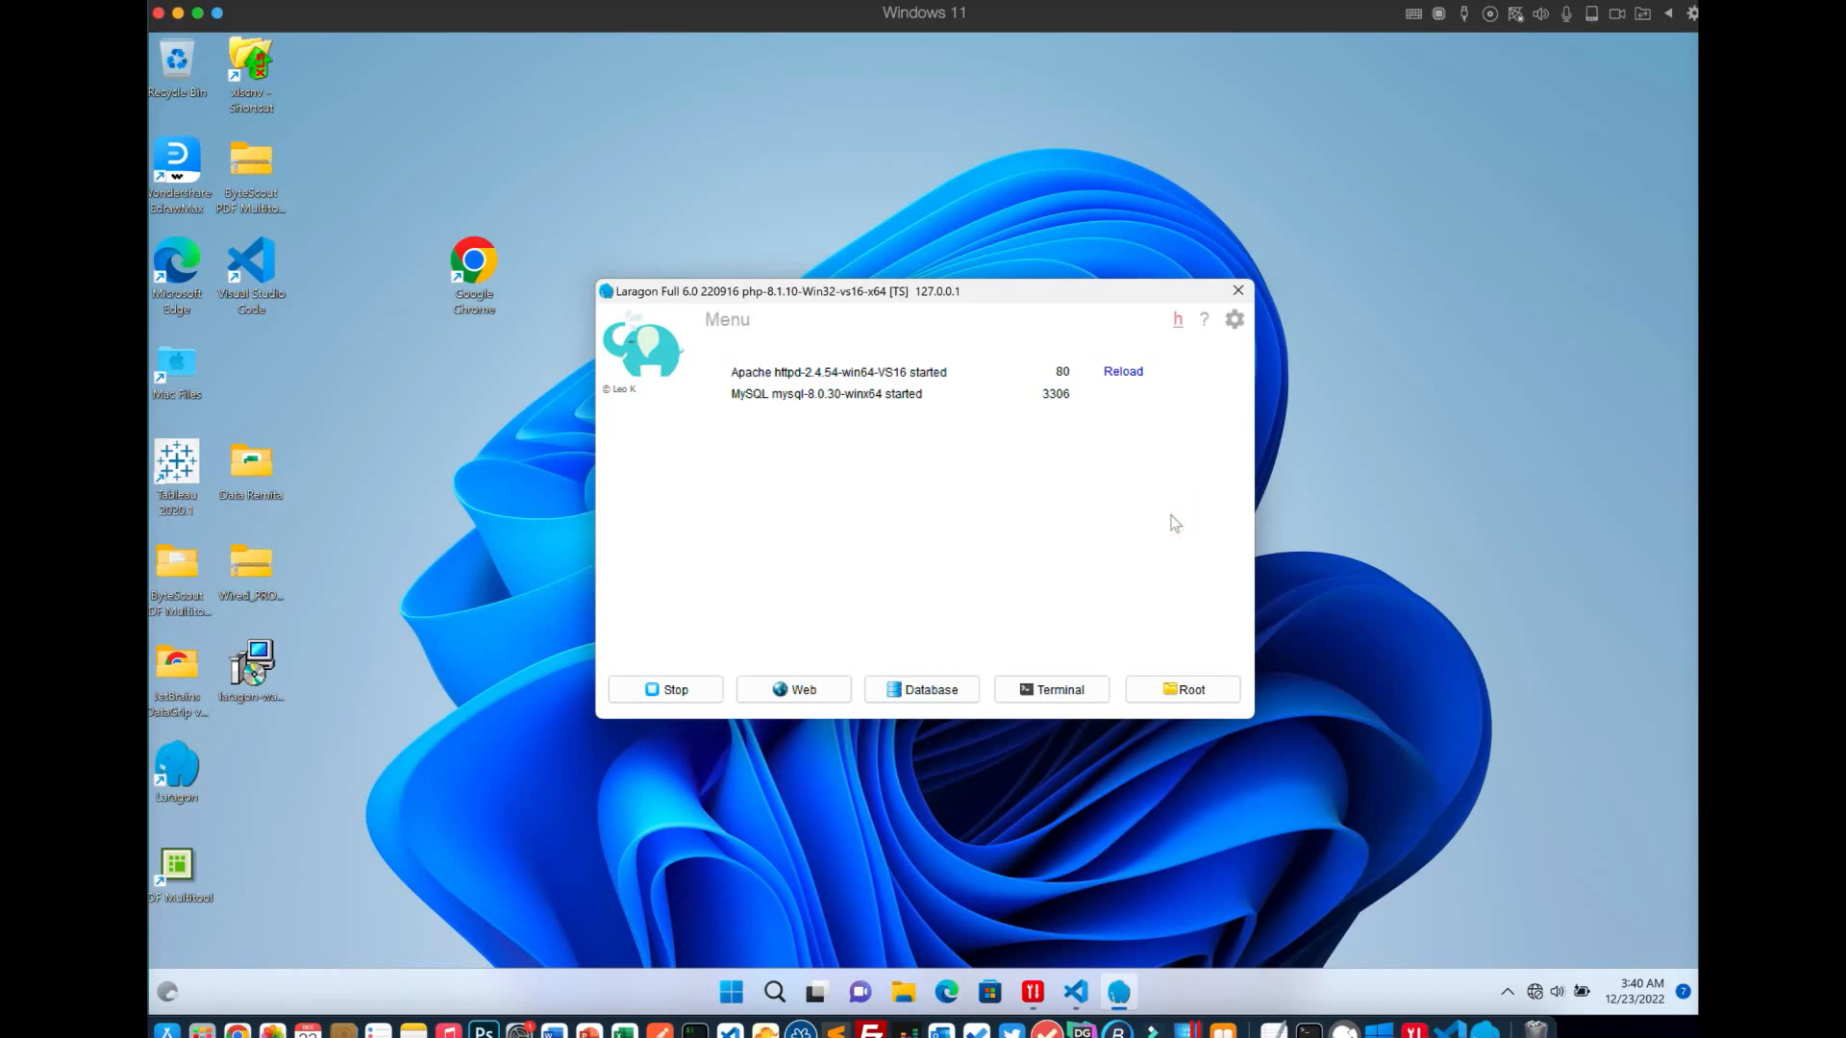
Create a blank quick app project drupal10app with its database and approve the service prompt
right_click(1020, 521)
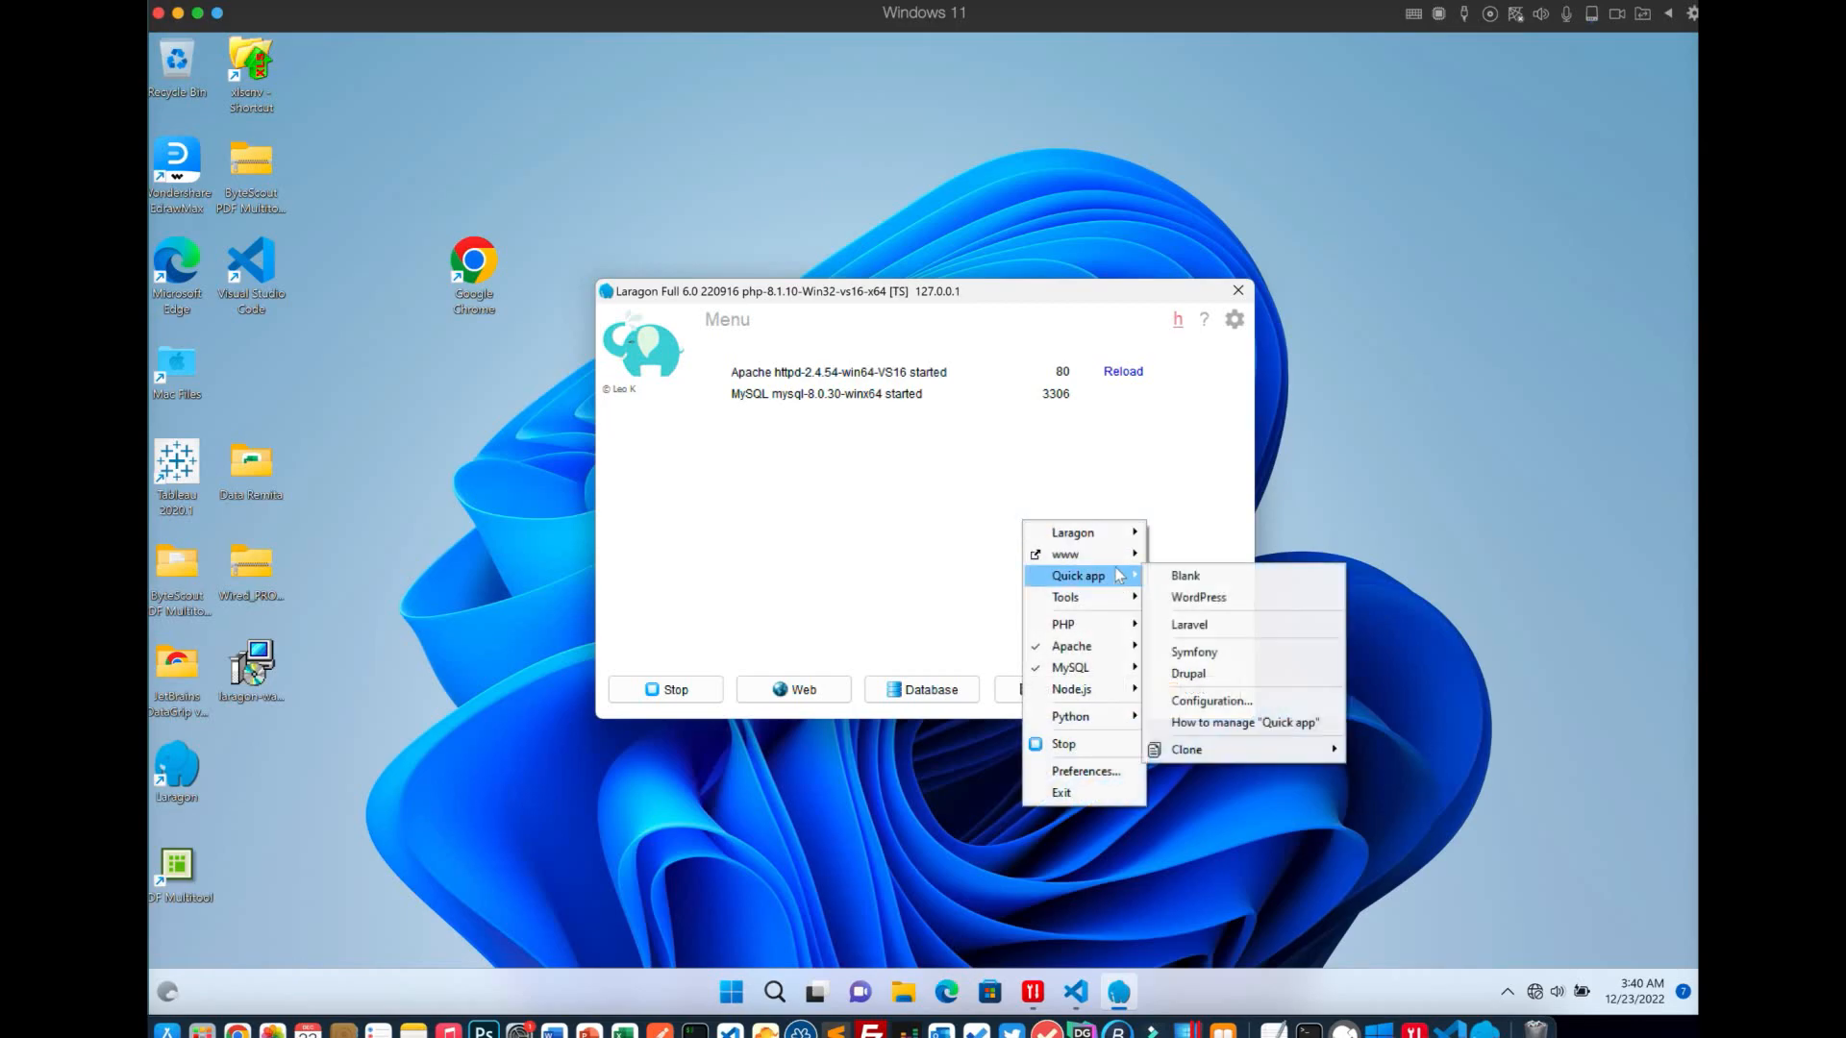
mouse_move(1131, 577)
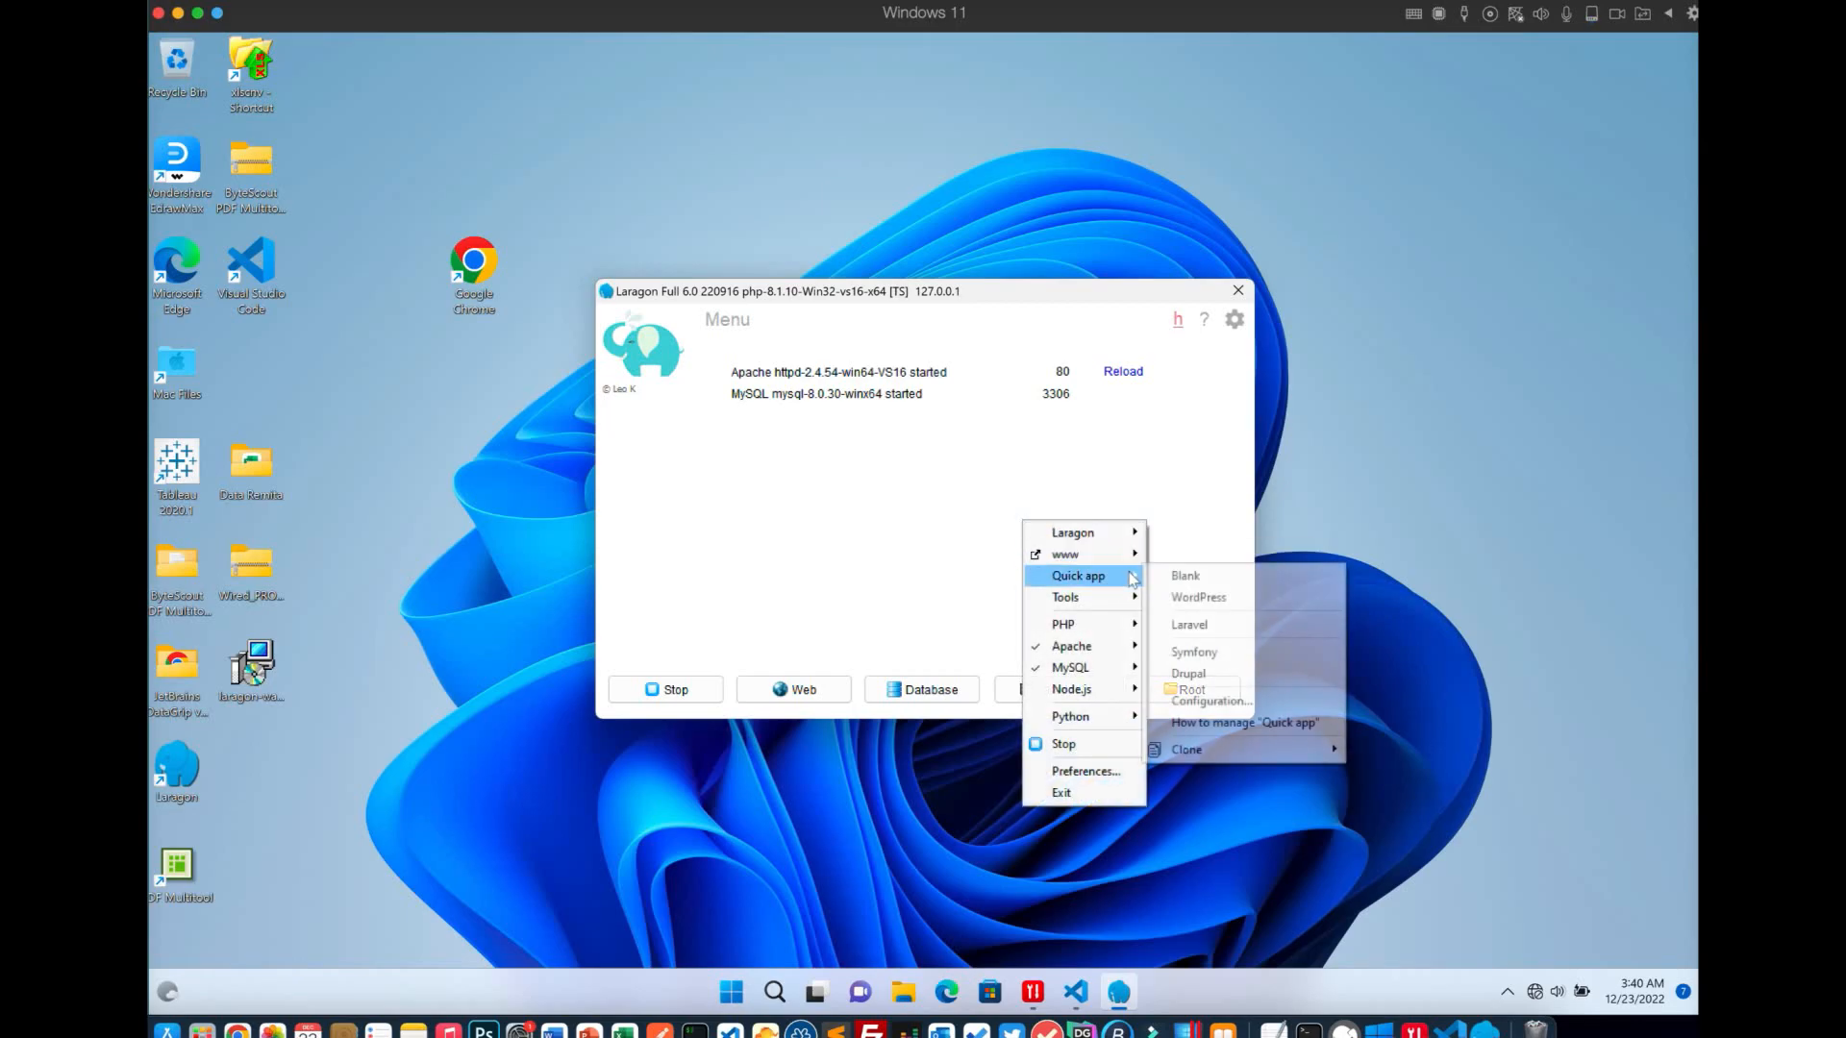
click(1188, 577)
text(drupal10)
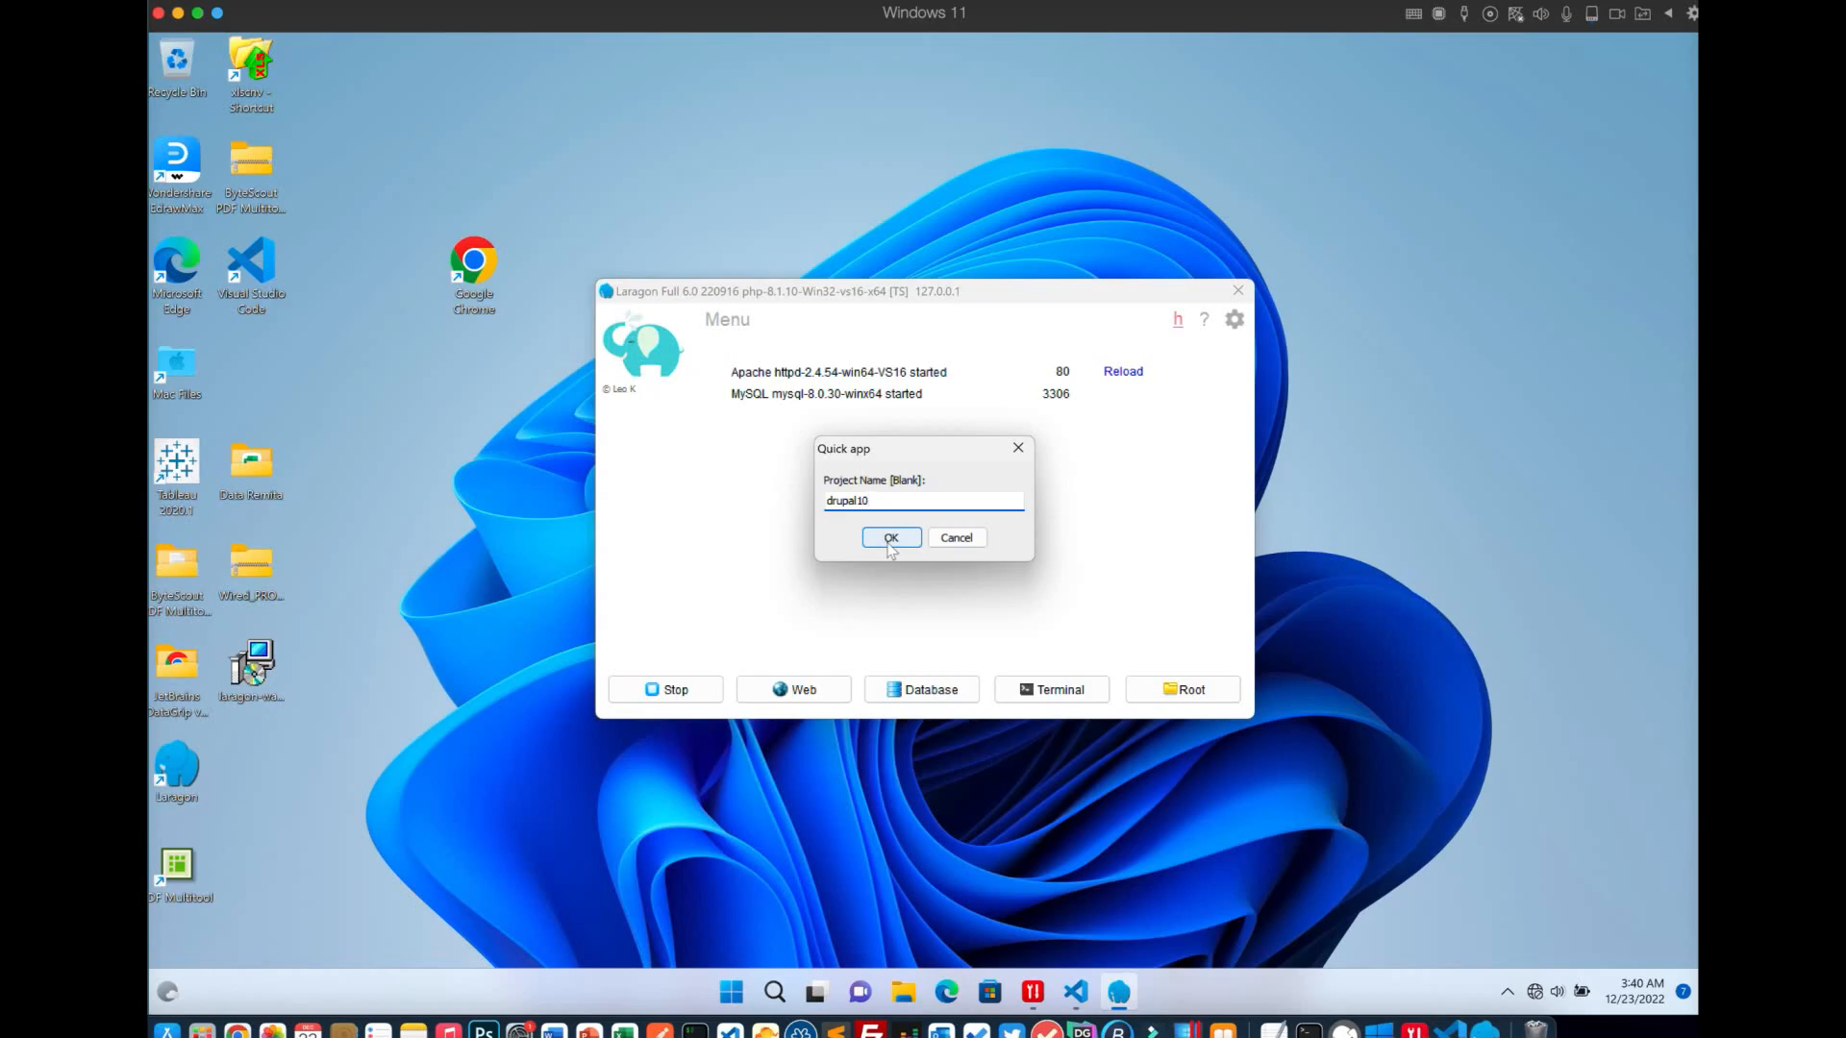
text(new)
text(ap)
text(_)
click(891, 544)
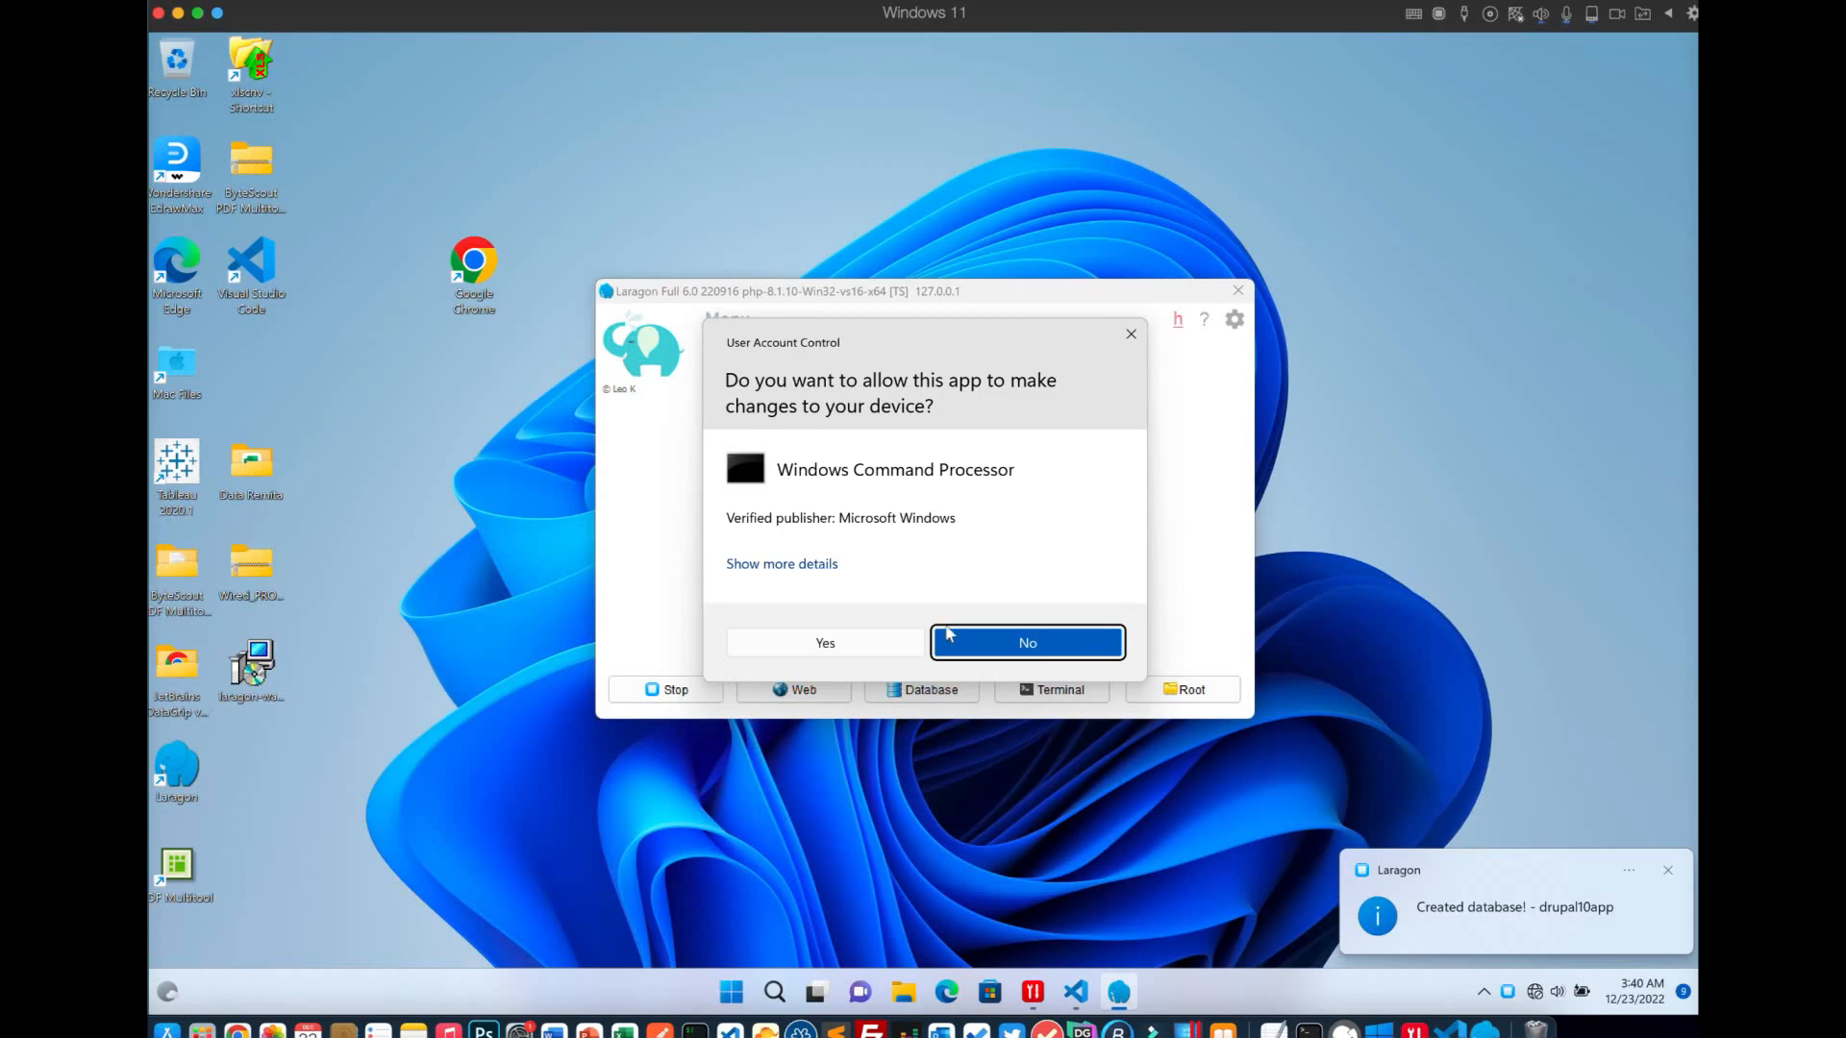
click(868, 641)
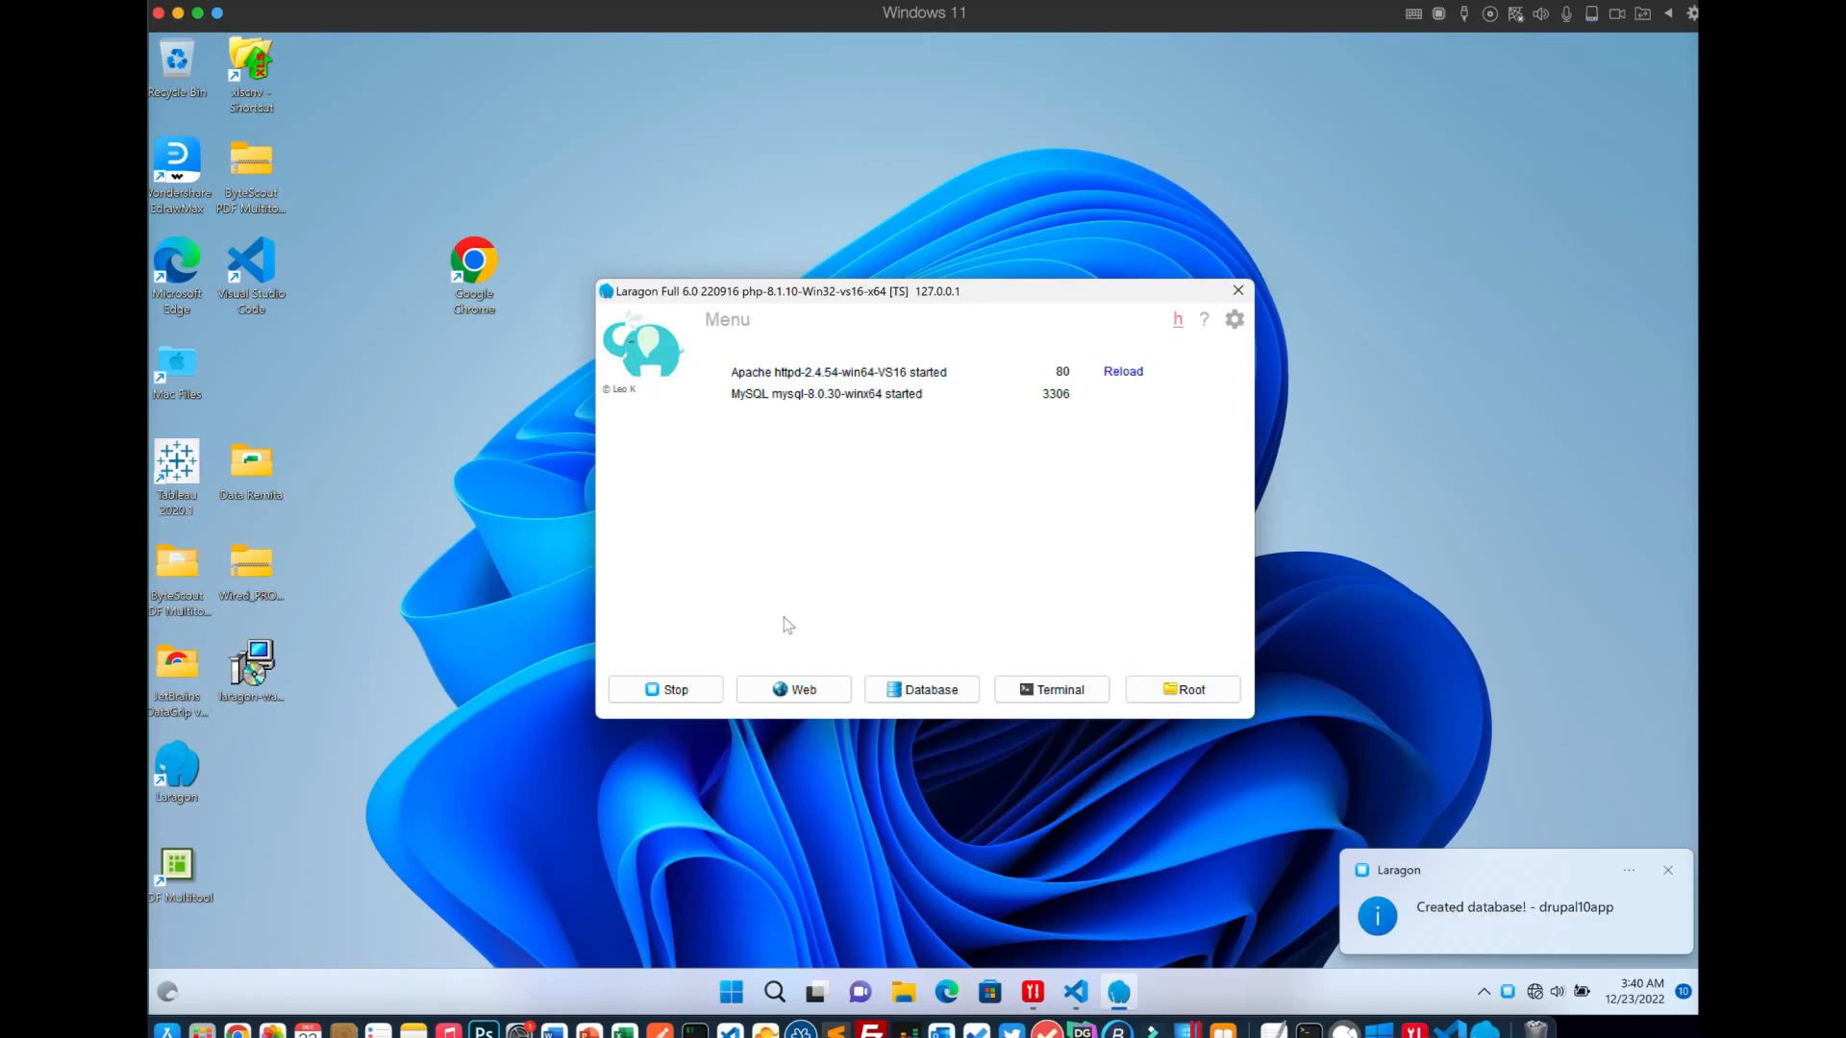
Connect HeidiSQL to the Laragon.MySQL session listing drupal10app, then open the www folder
click(945, 696)
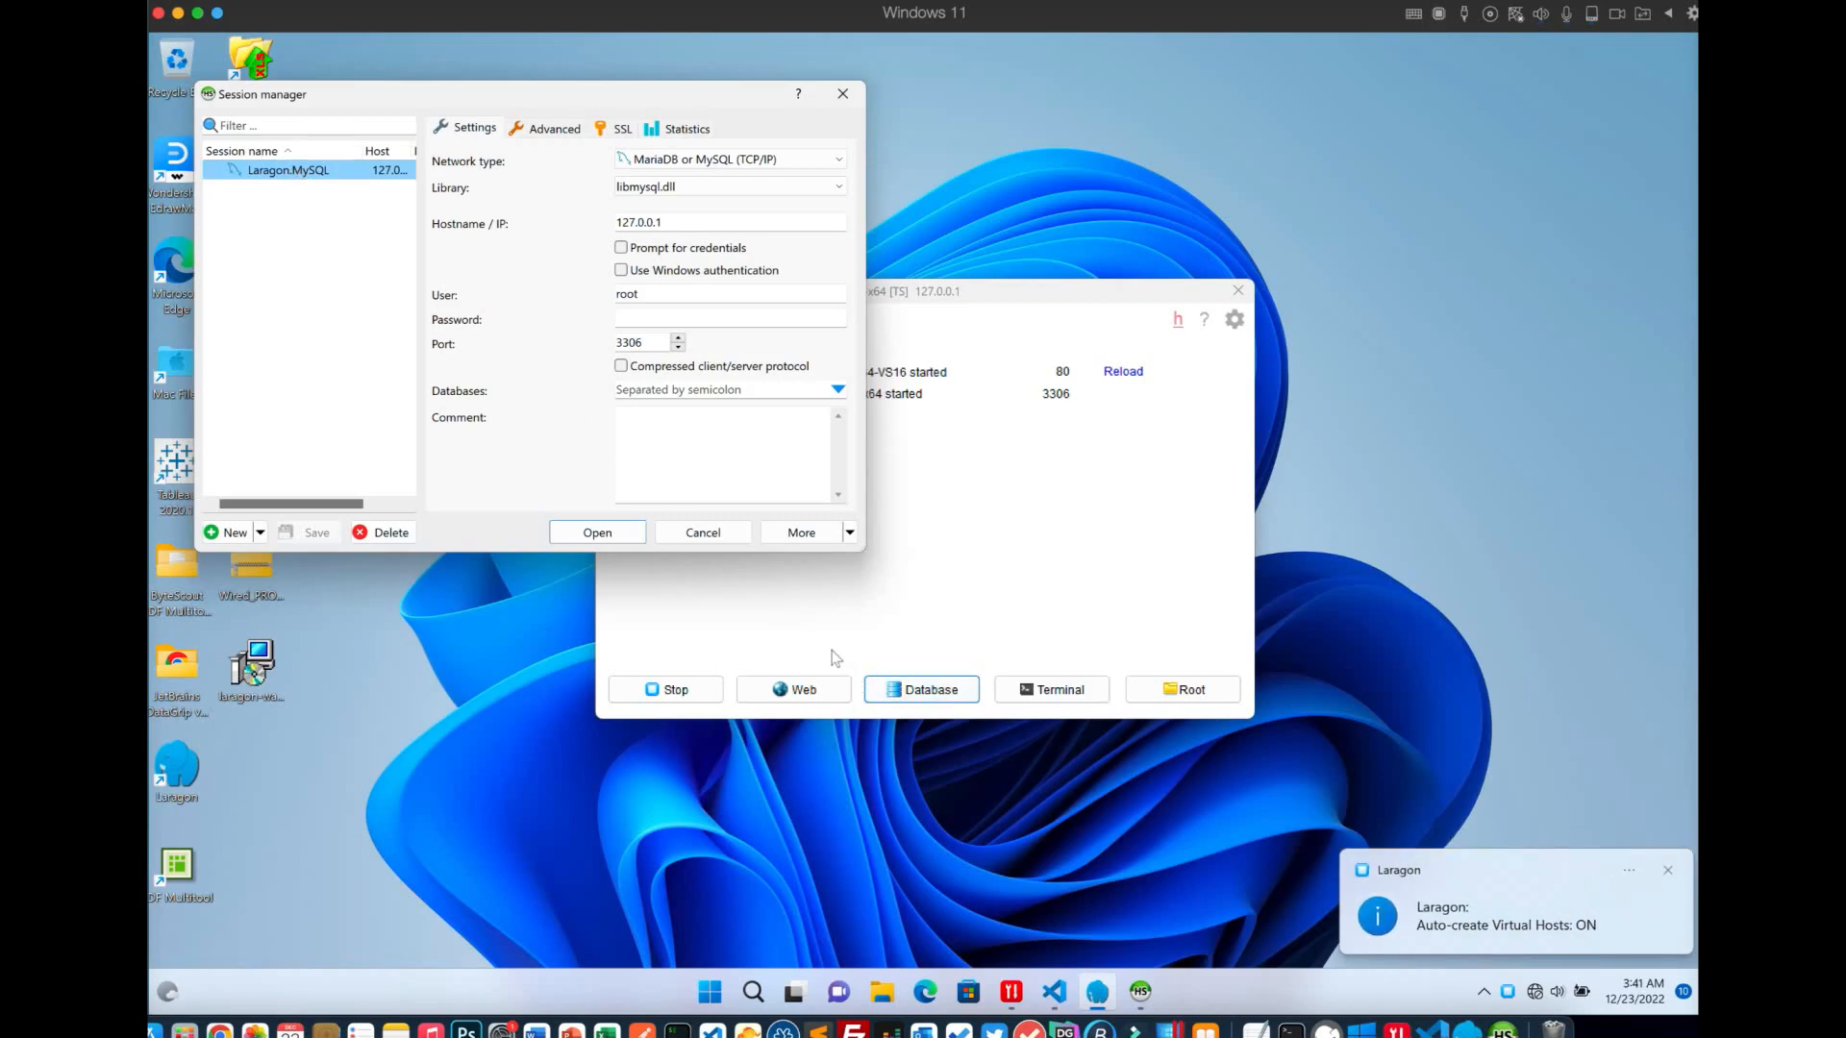
click(604, 537)
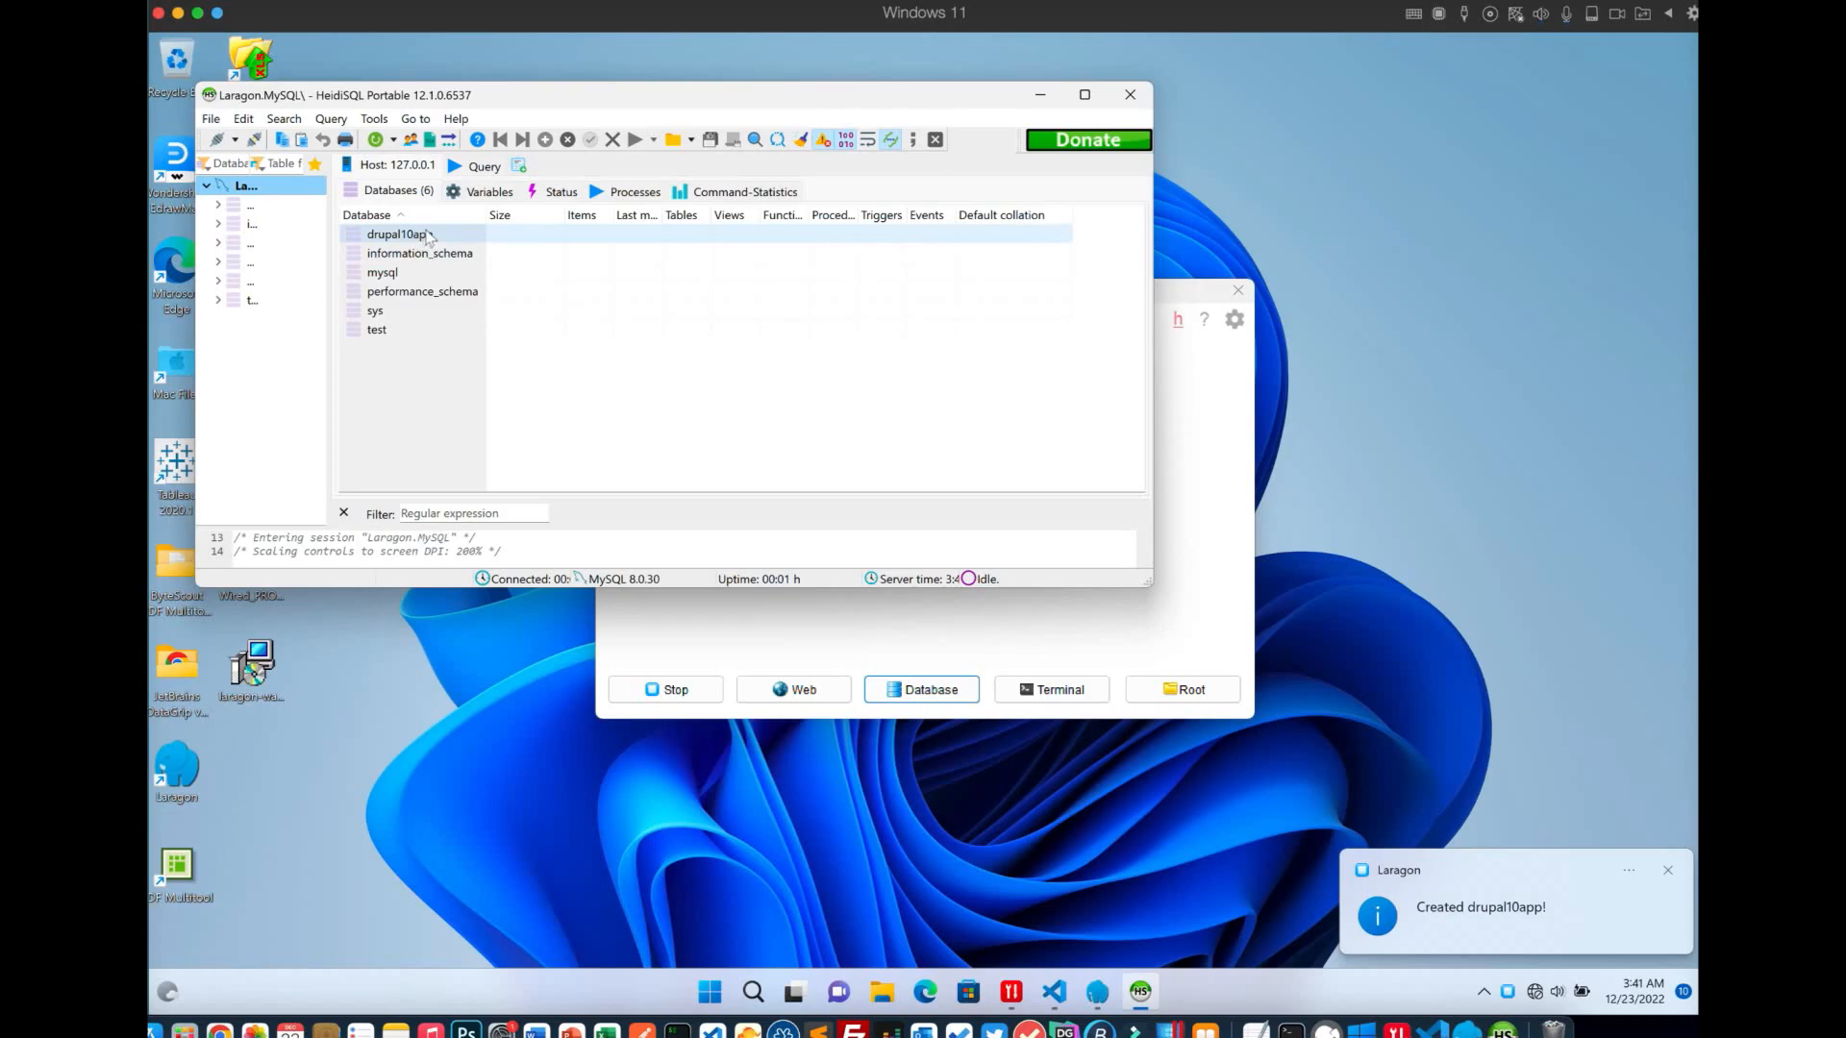
drag(524, 85, 677, 67)
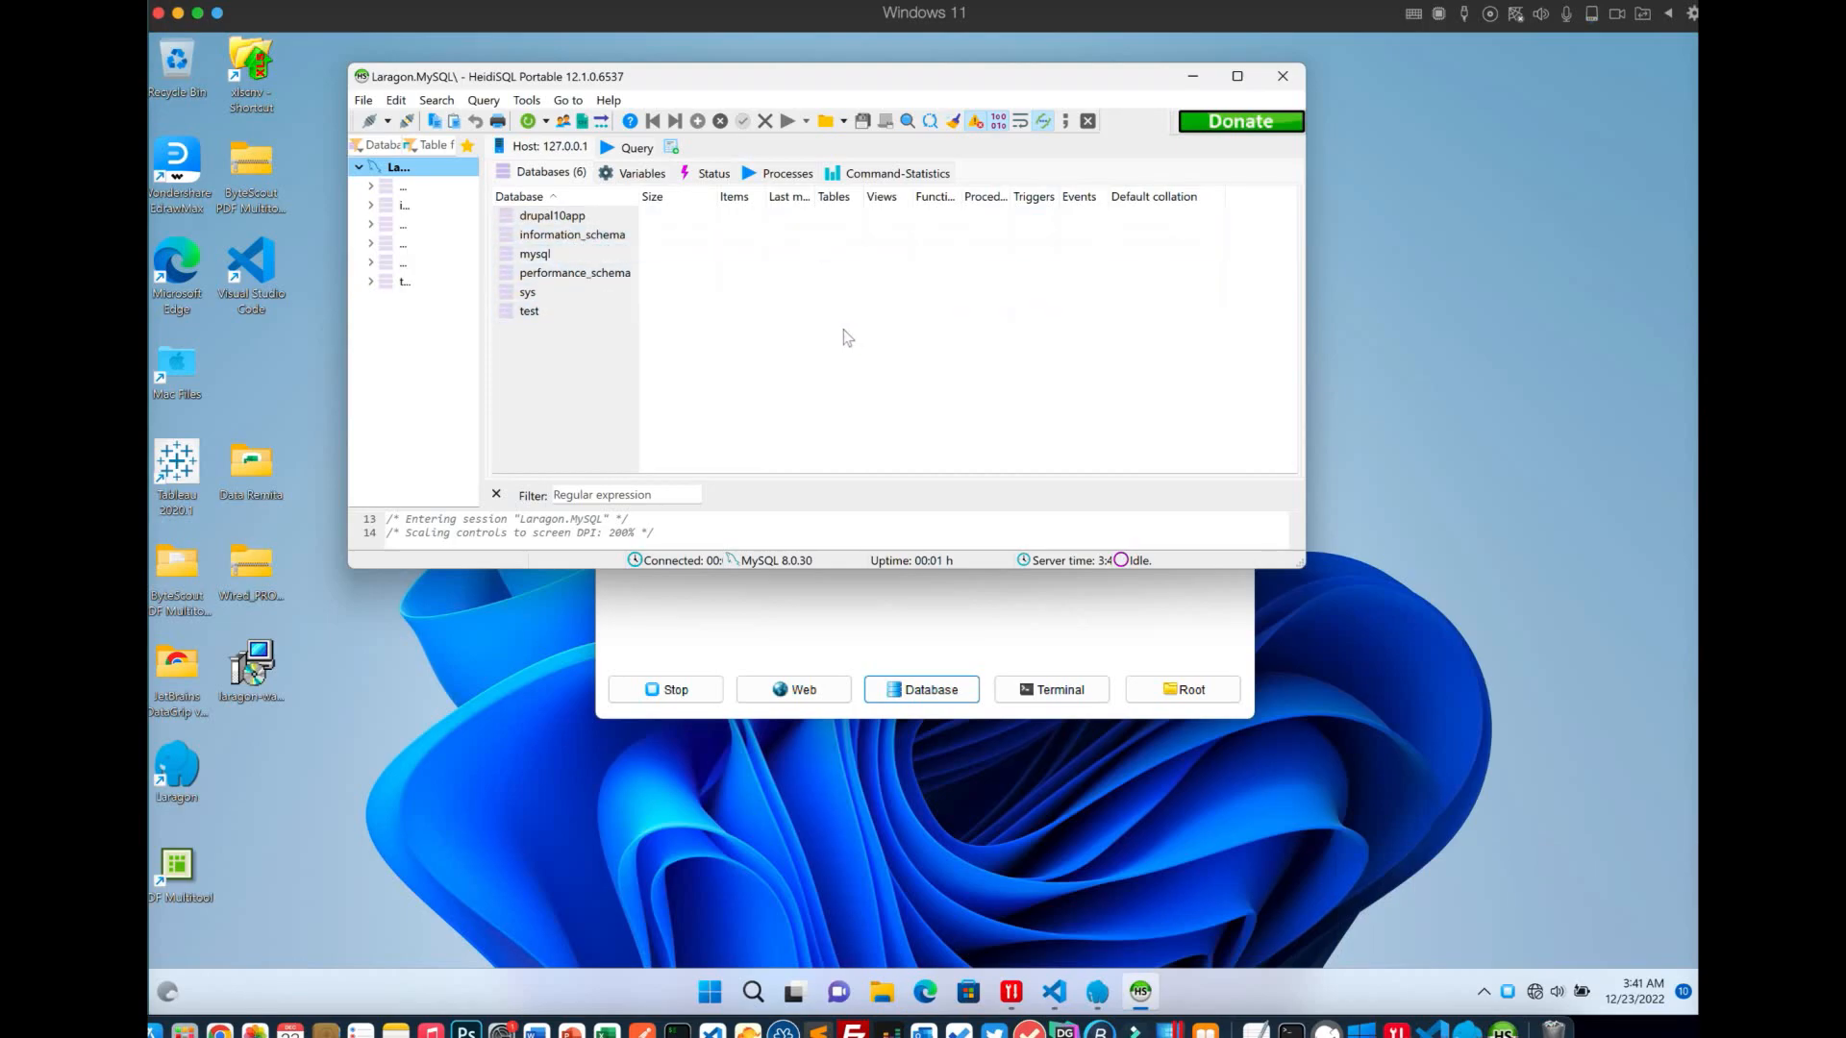
click(997, 631)
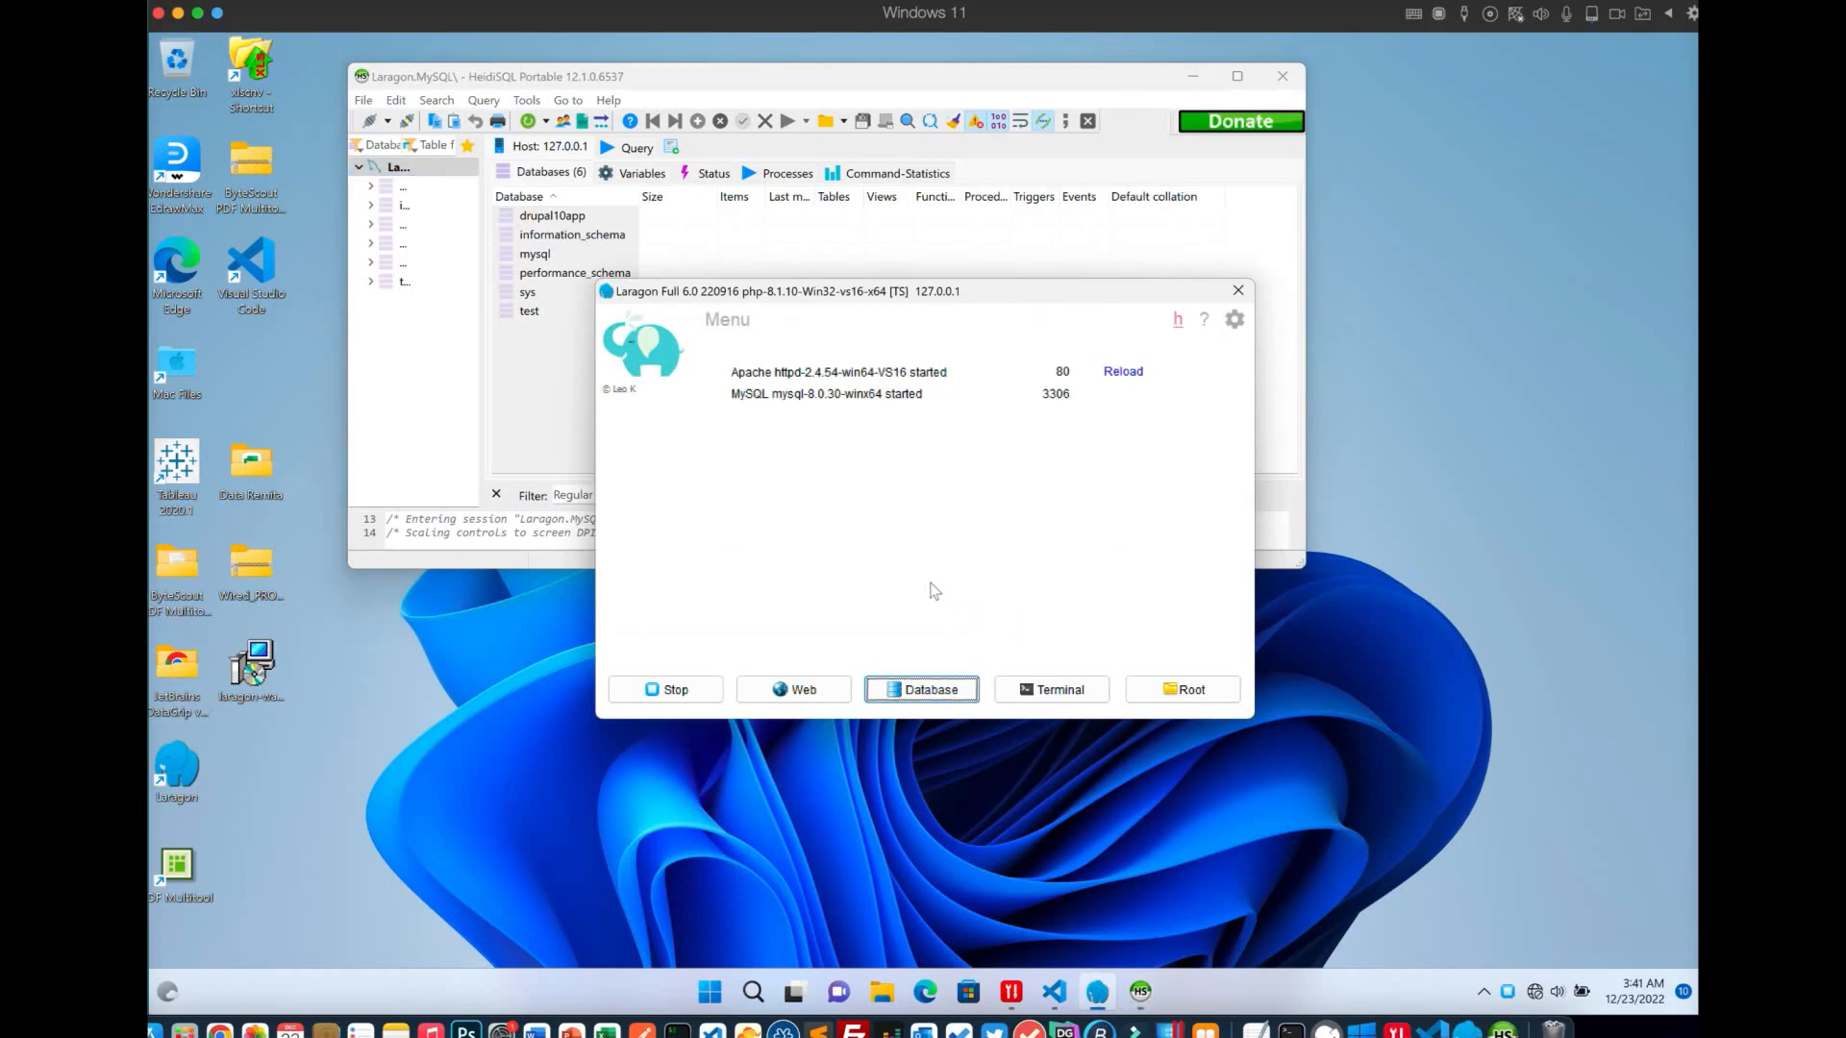
click(1183, 690)
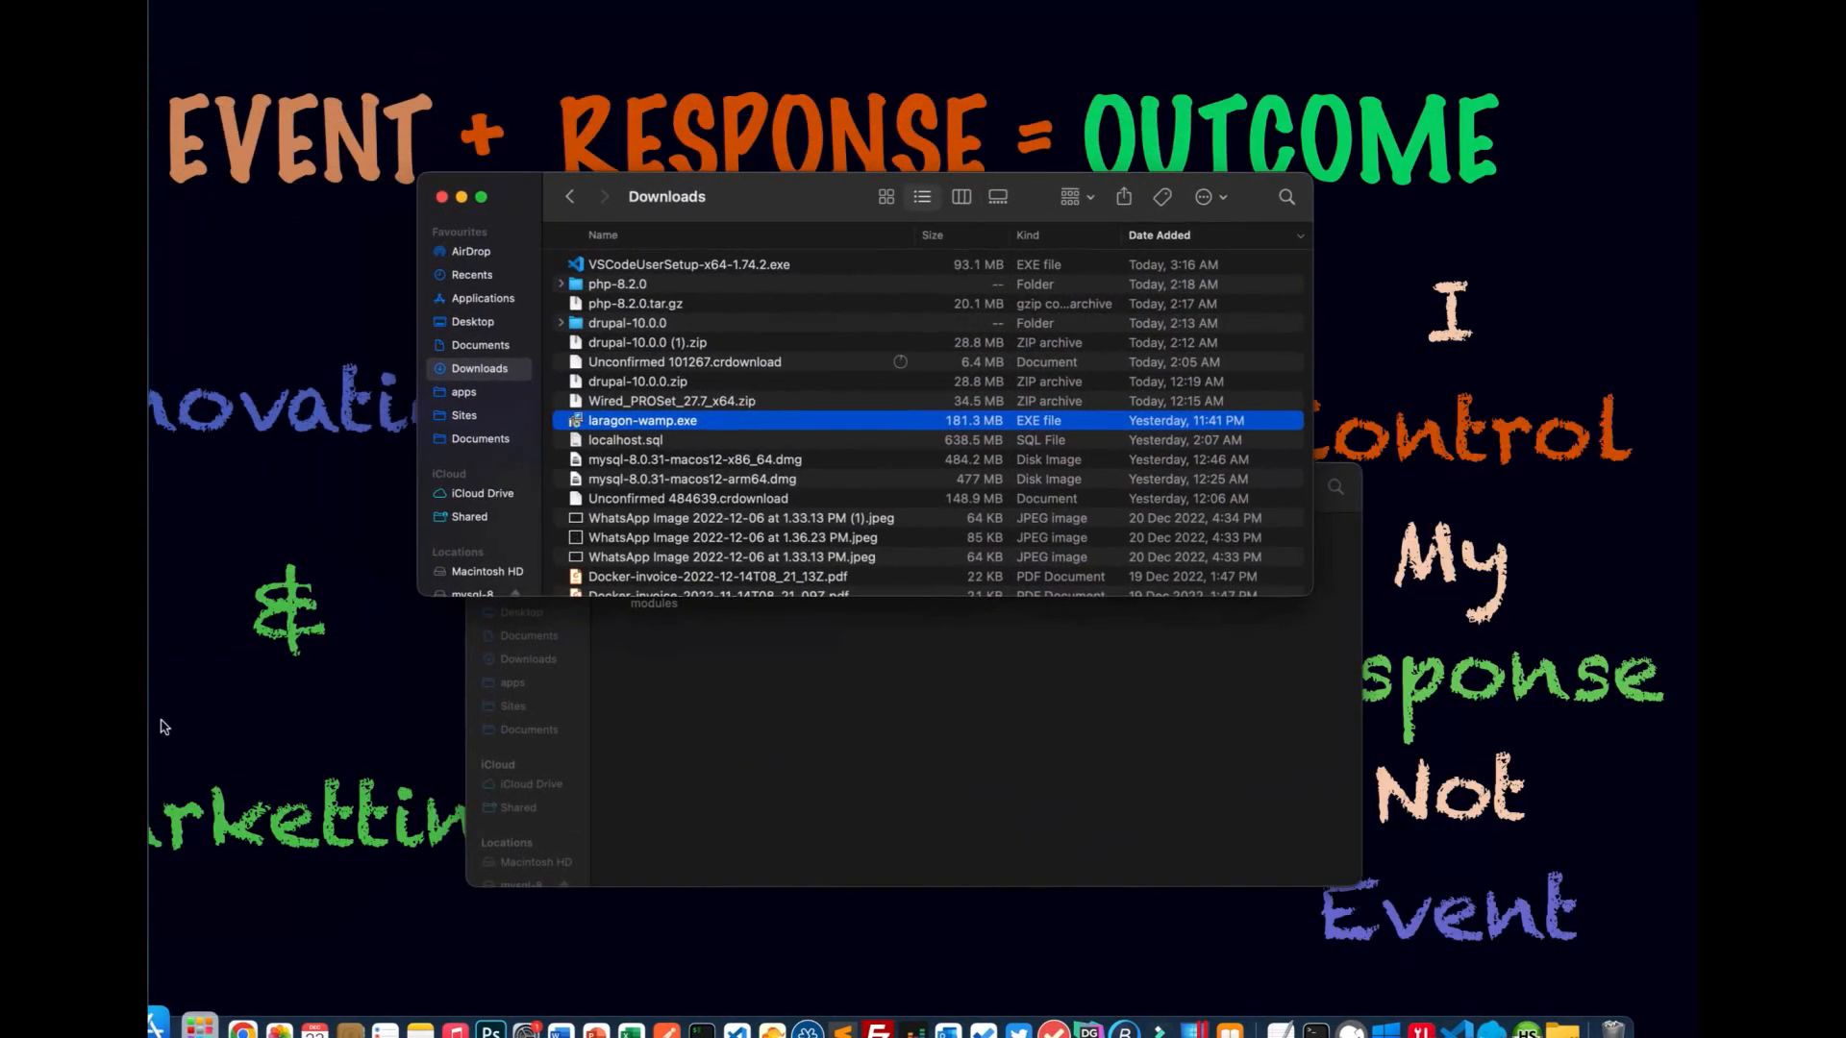
click(652, 327)
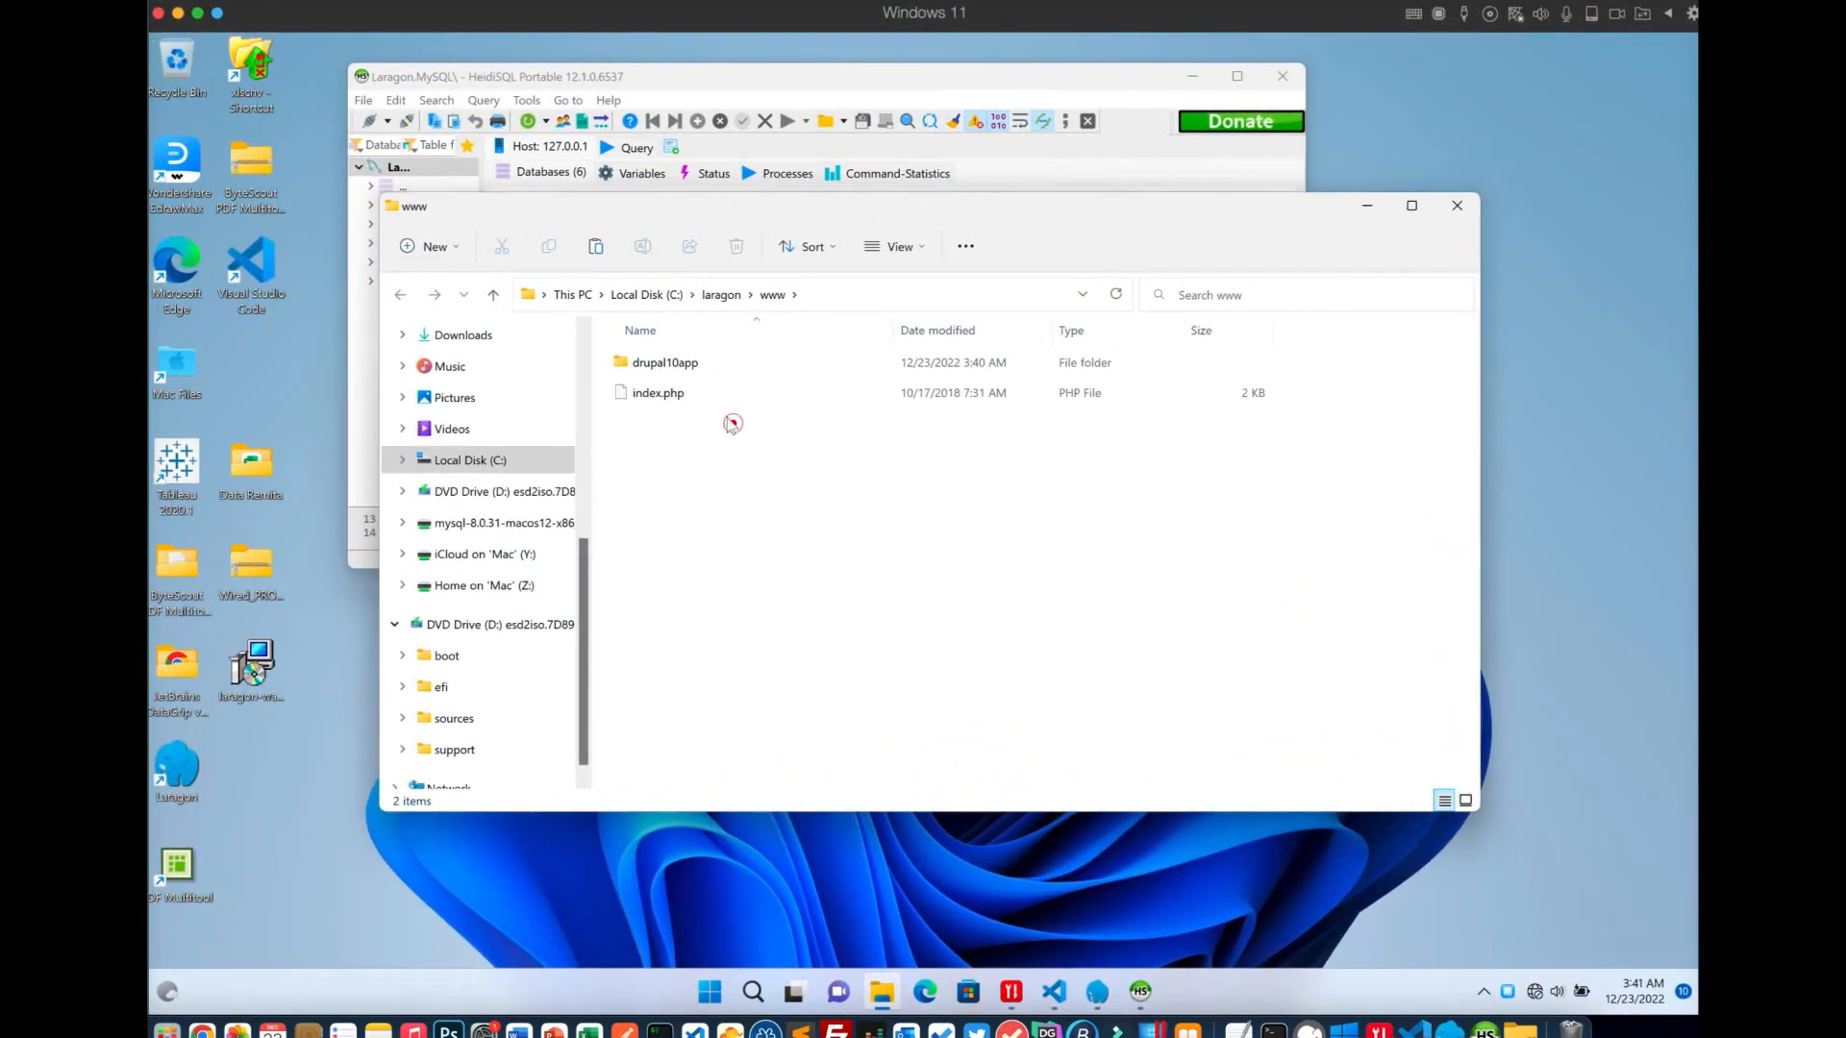
click(702, 447)
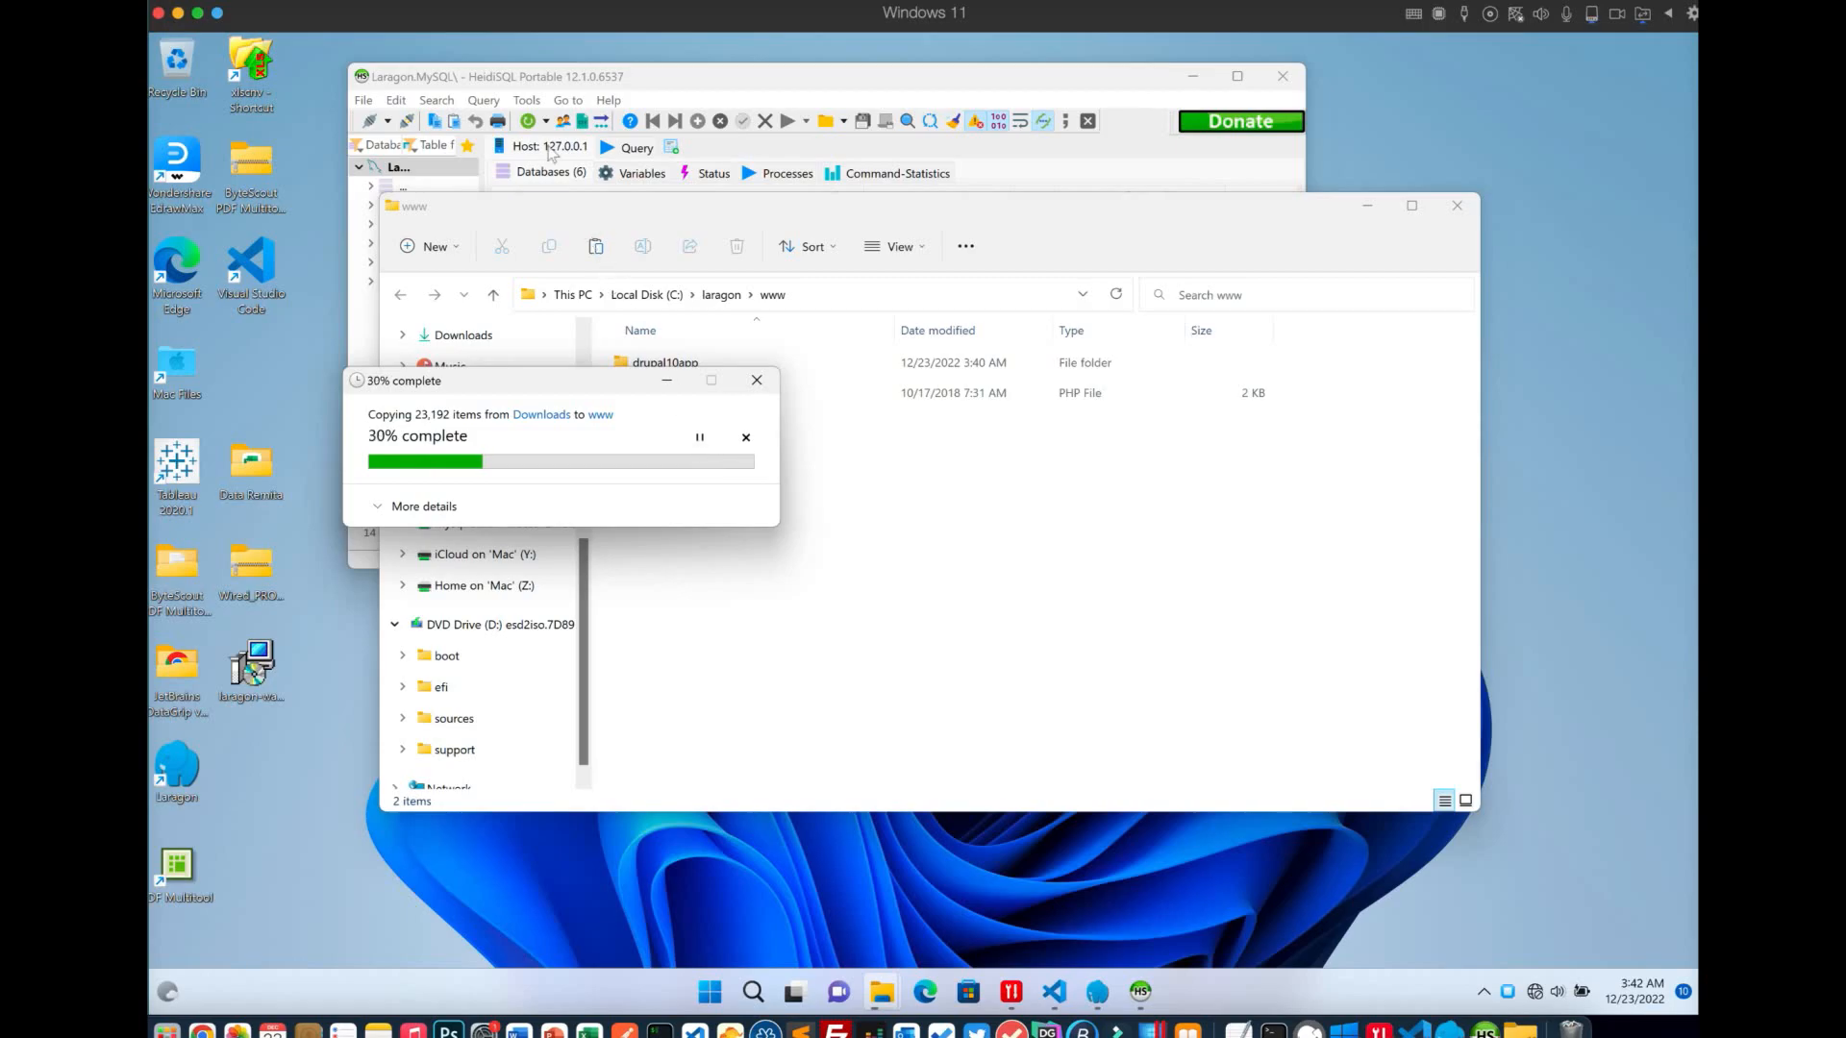
Browse information_schema, mysql, performance_schema, sys and test in HeidiSQL, then reselect the empty drupal10app database
click(651, 78)
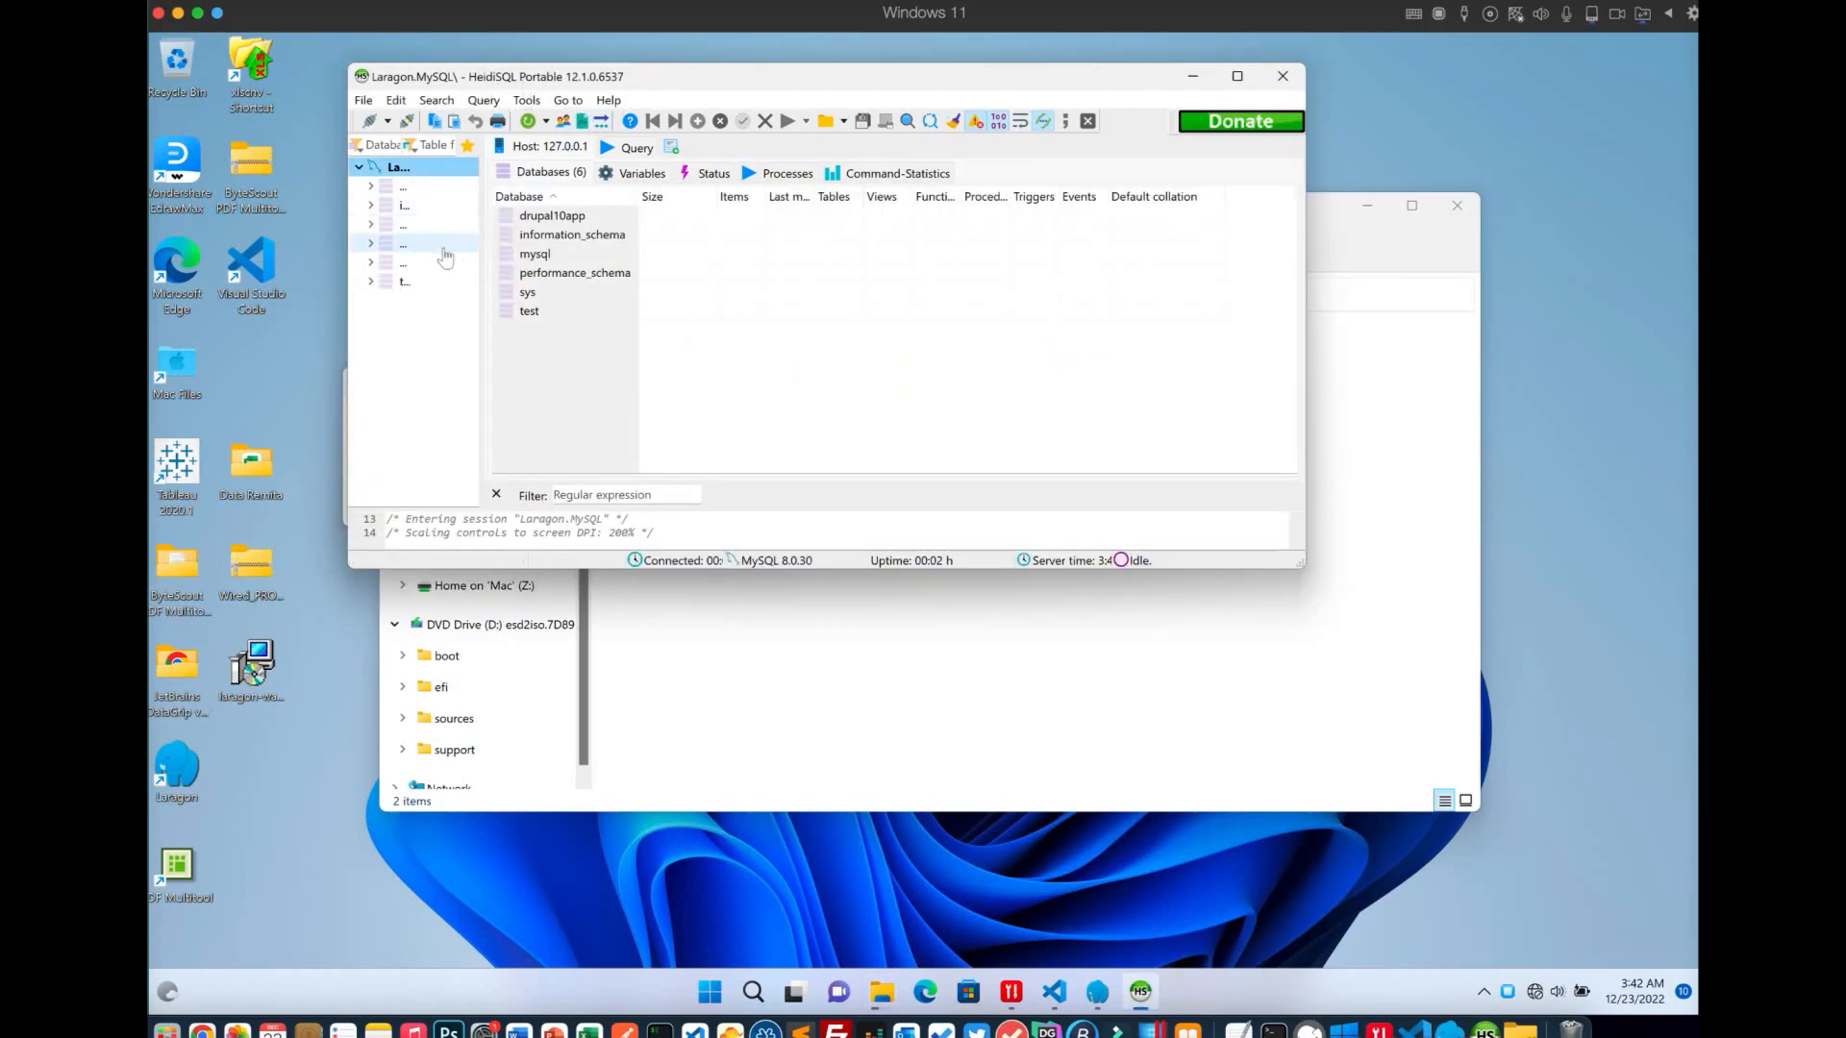
click(406, 187)
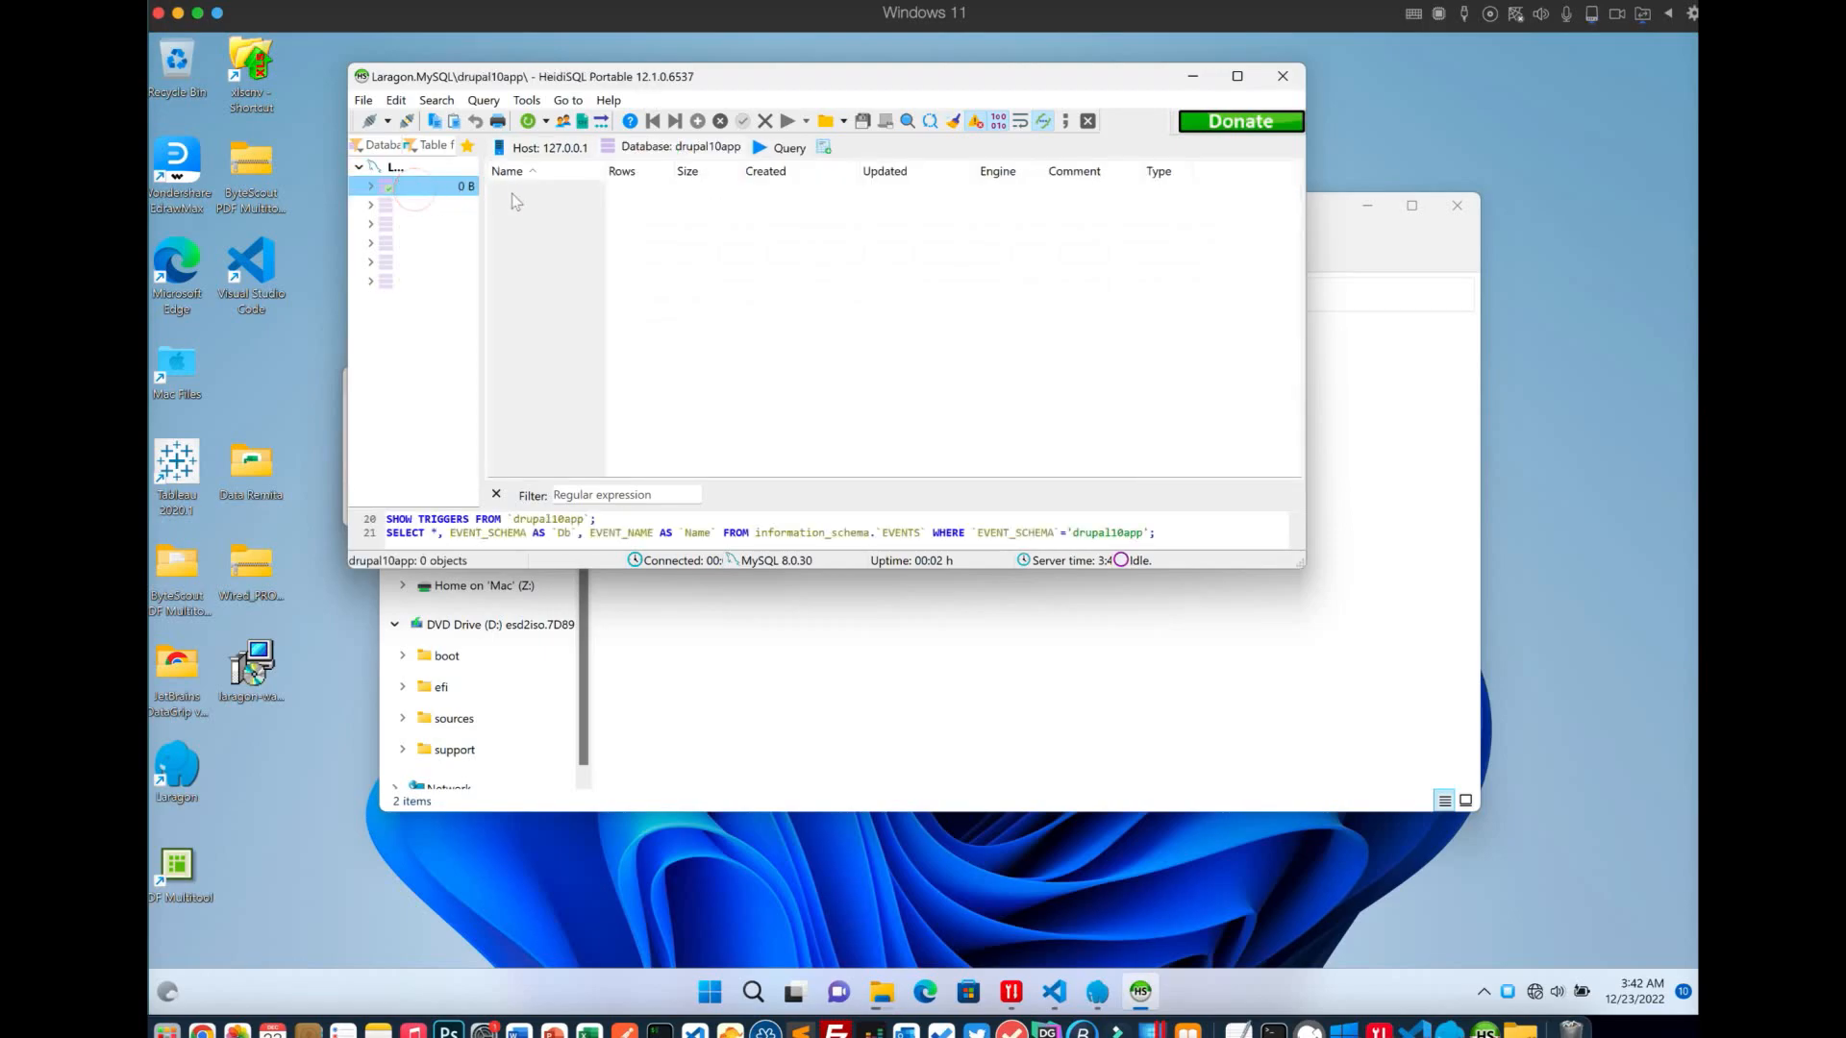
click(418, 205)
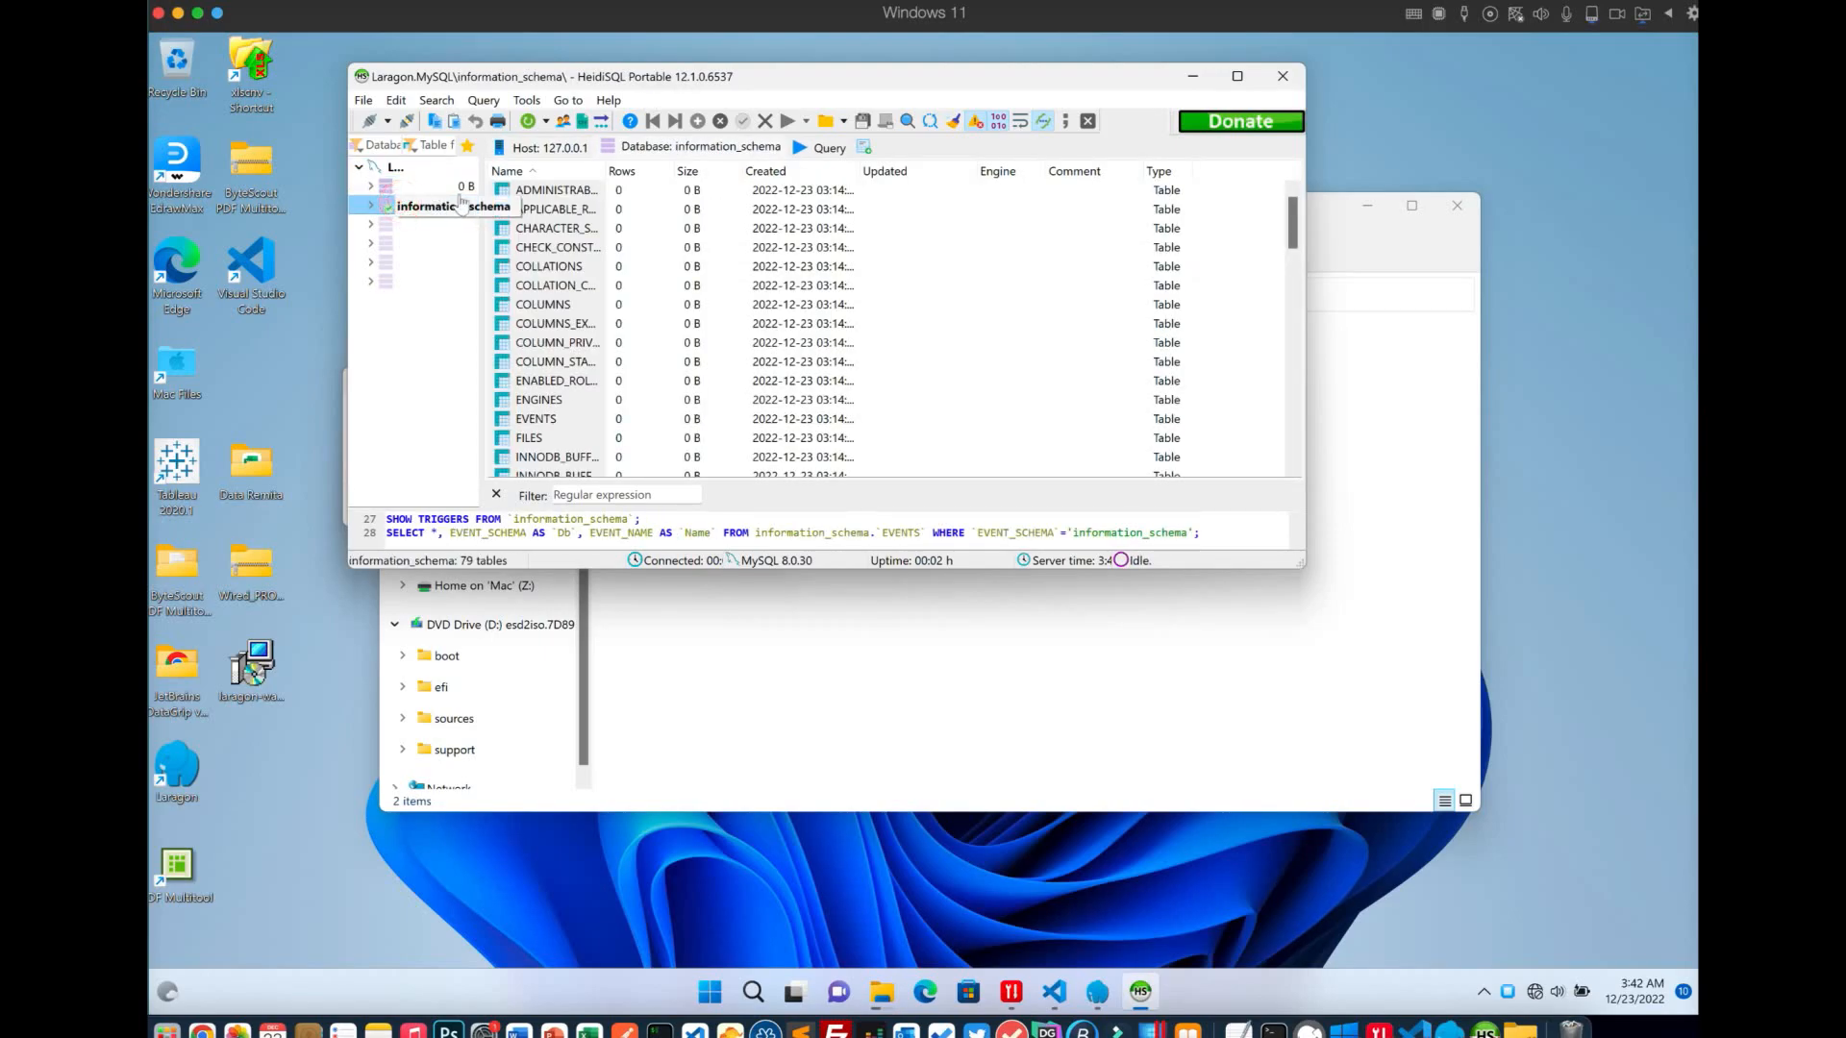
drag(485, 187, 581, 188)
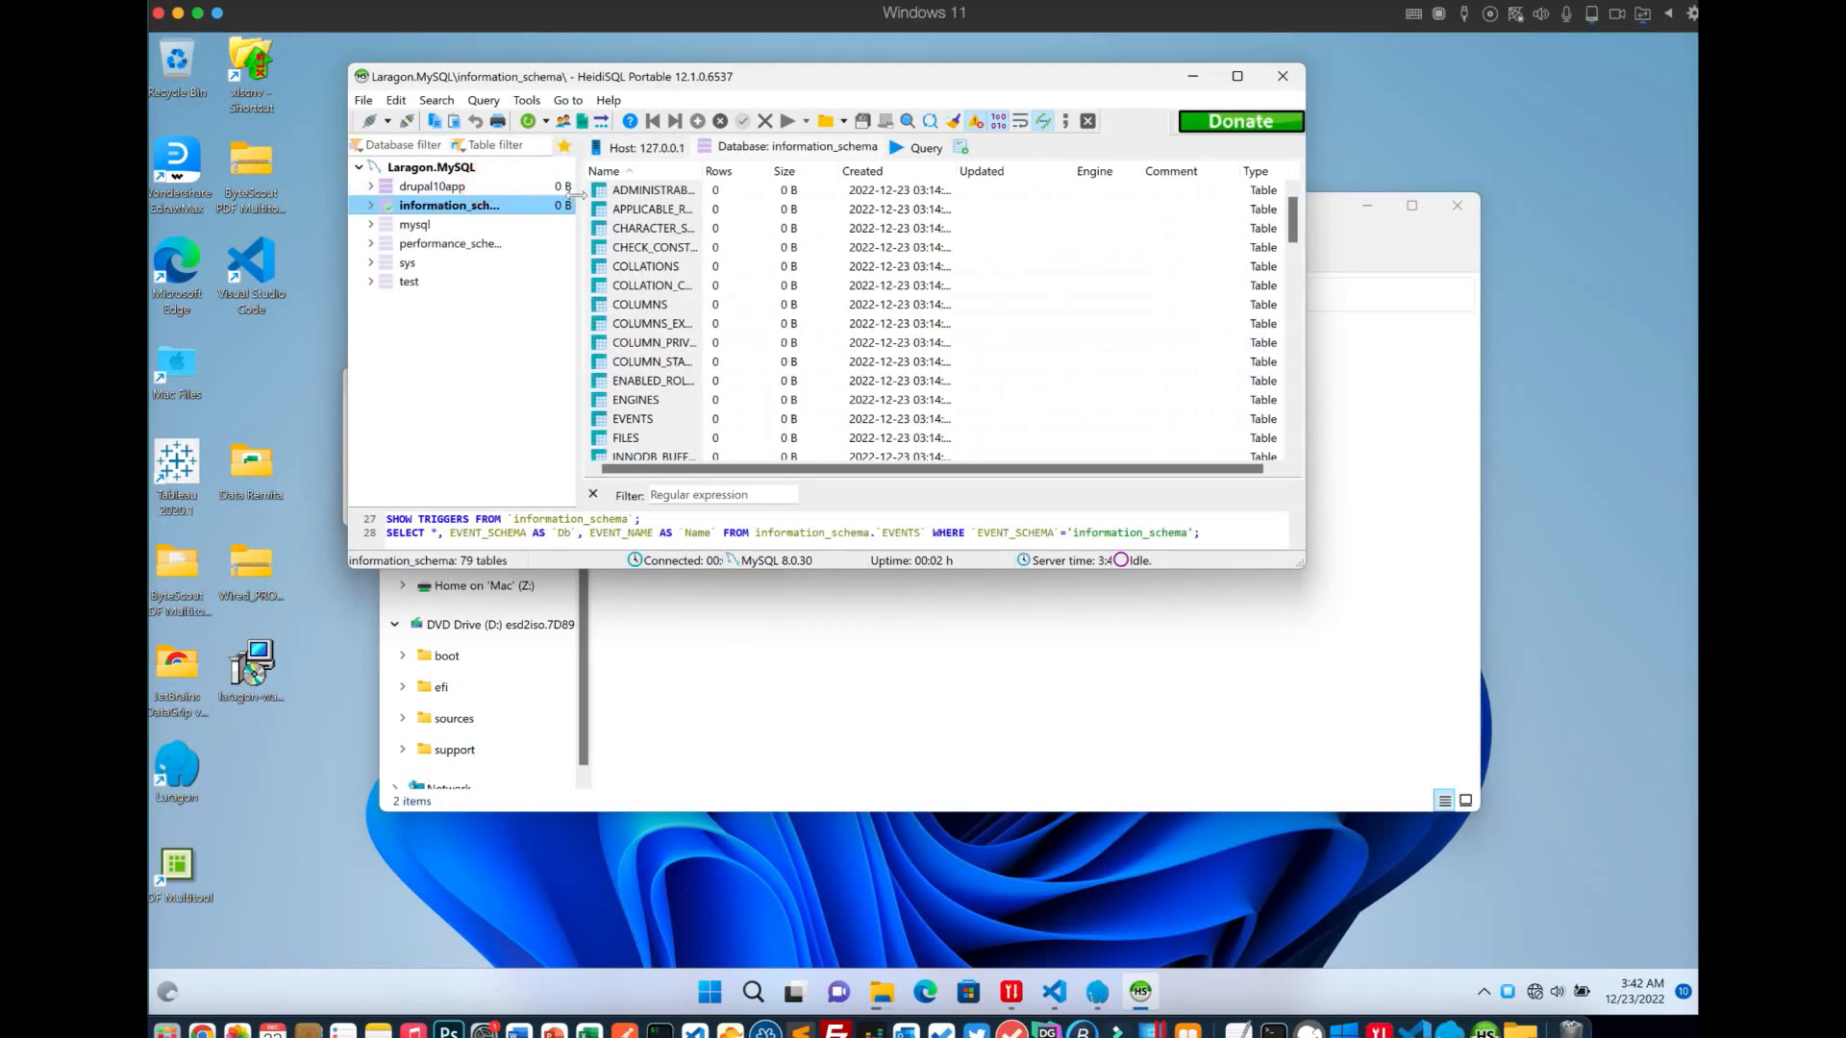
click(413, 227)
click(423, 242)
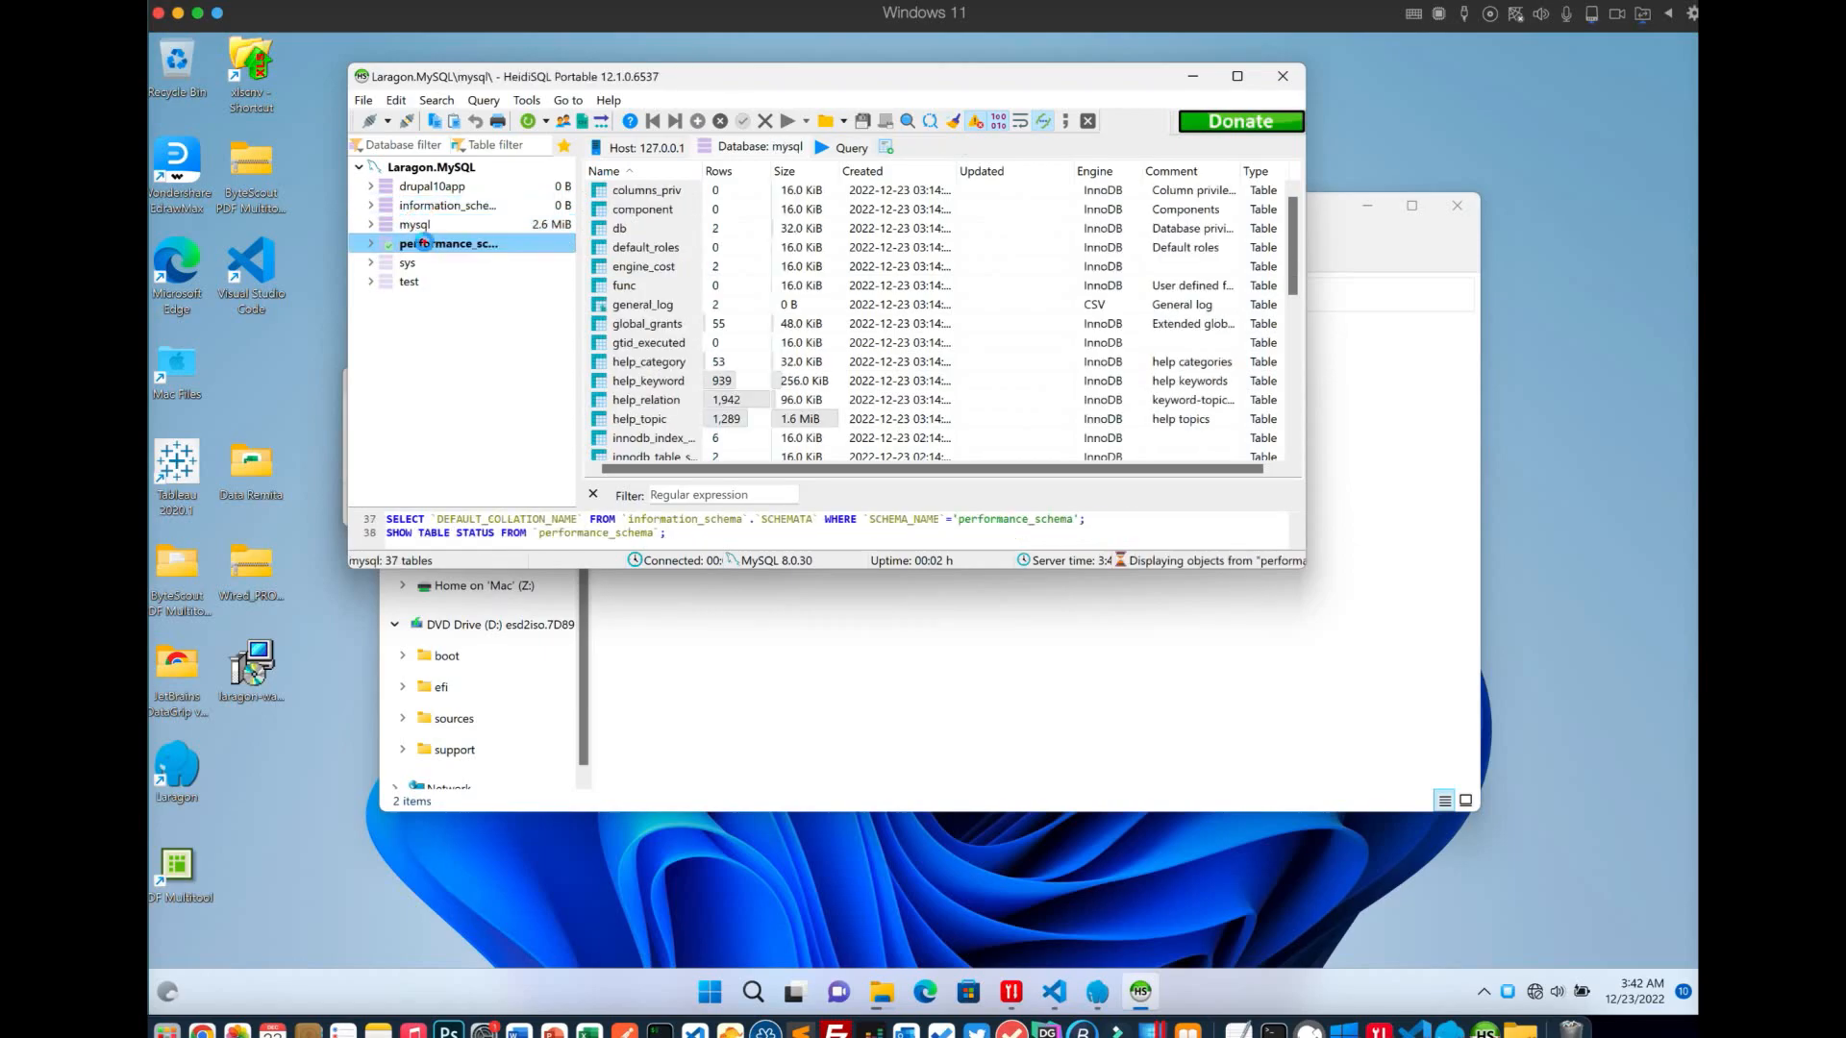
click(421, 264)
click(423, 283)
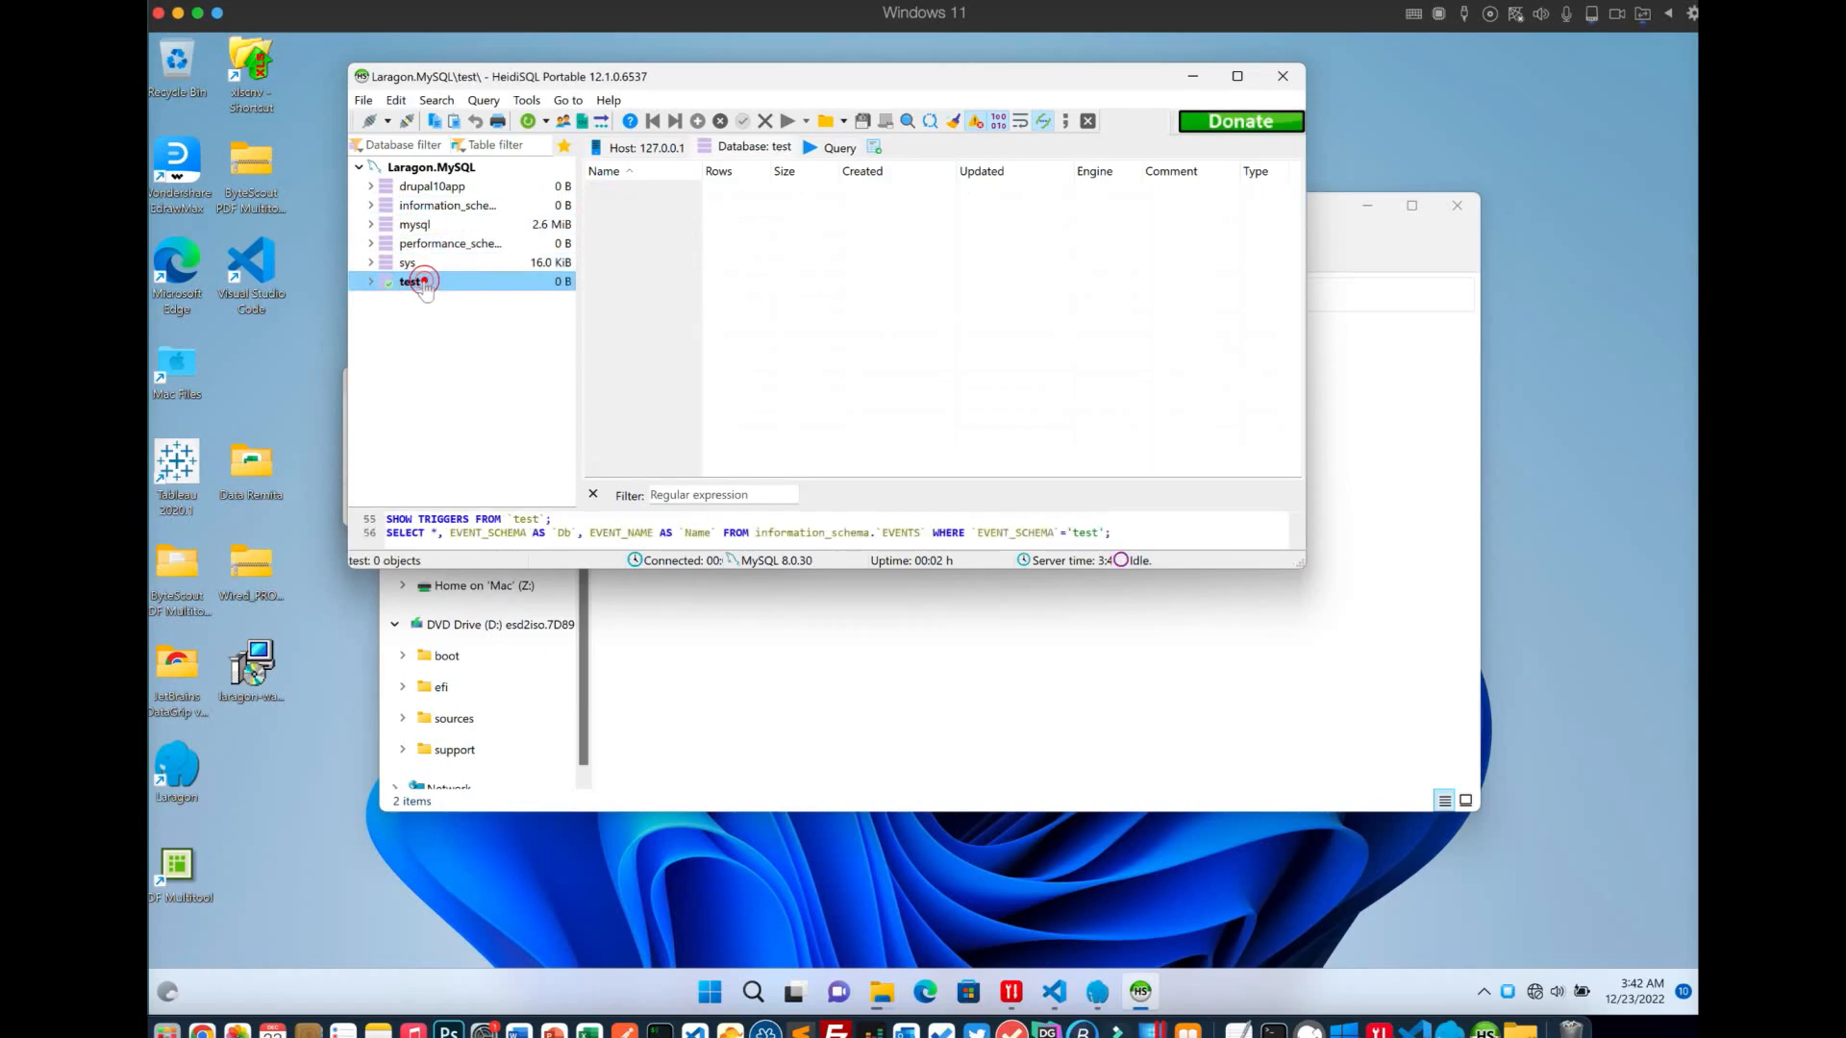
click(418, 186)
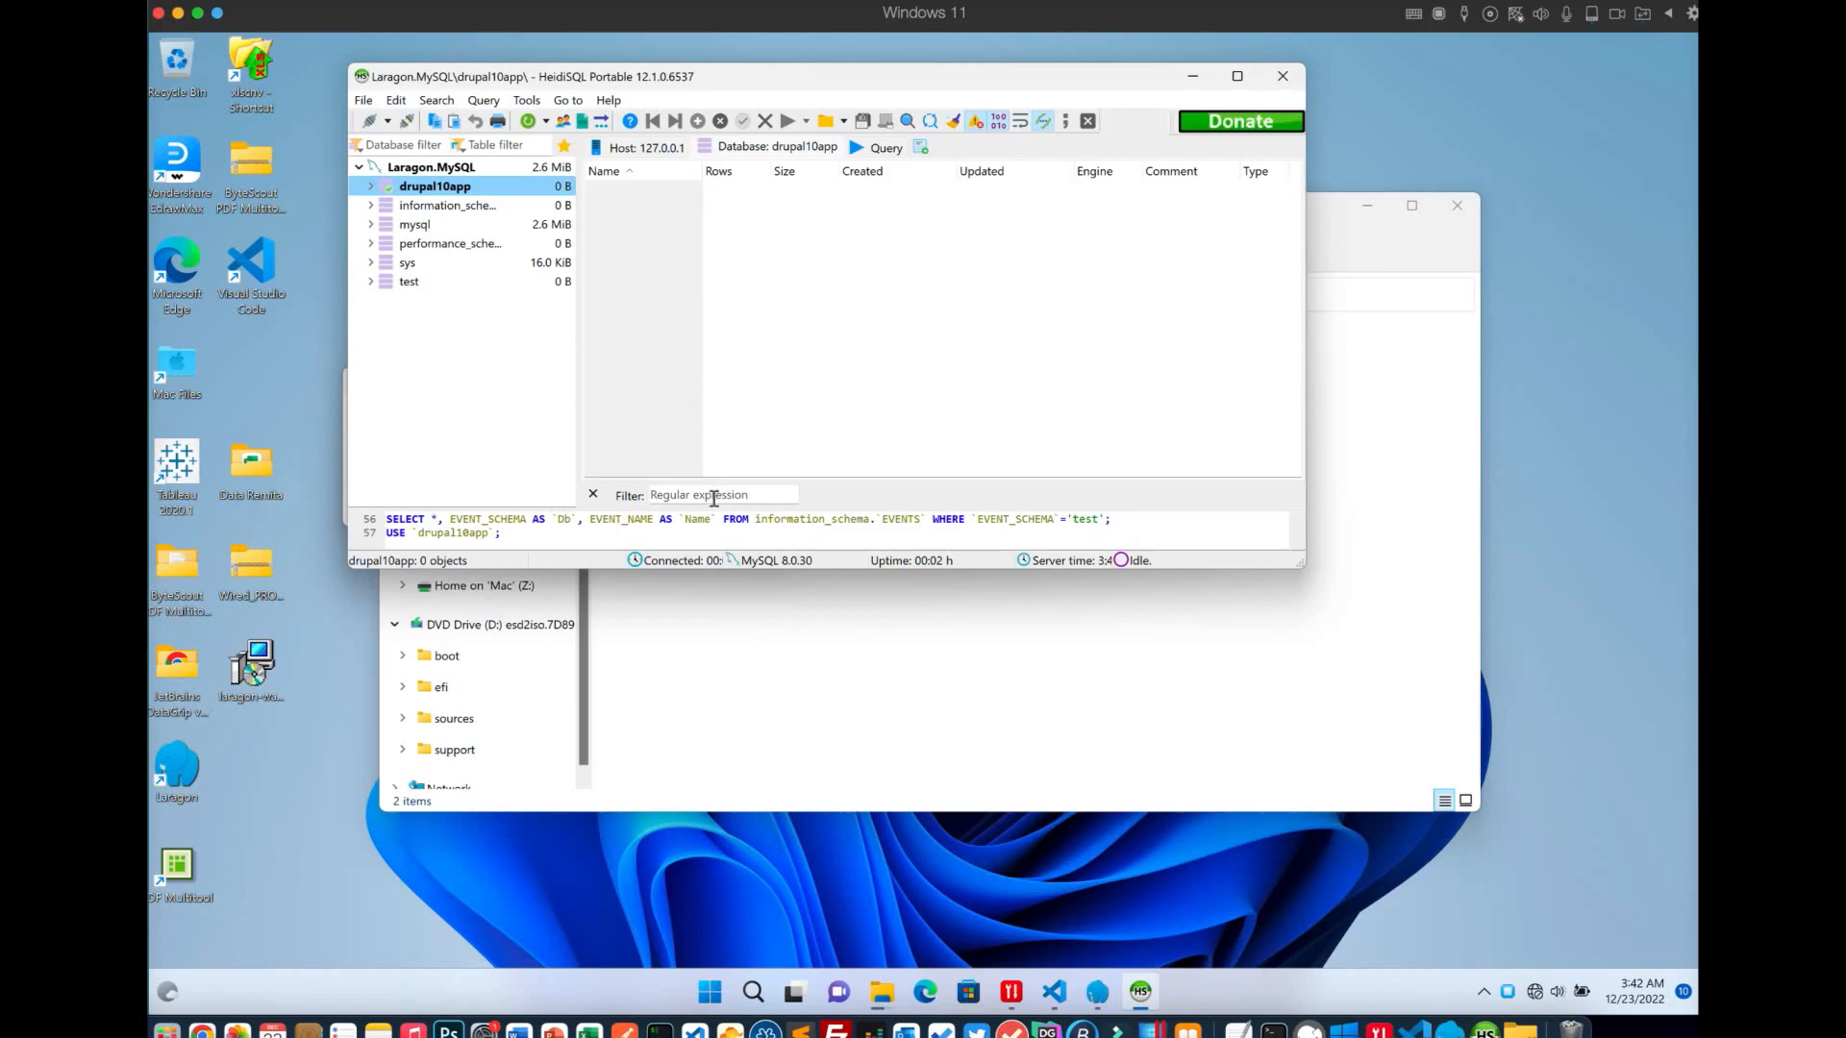
click(715, 607)
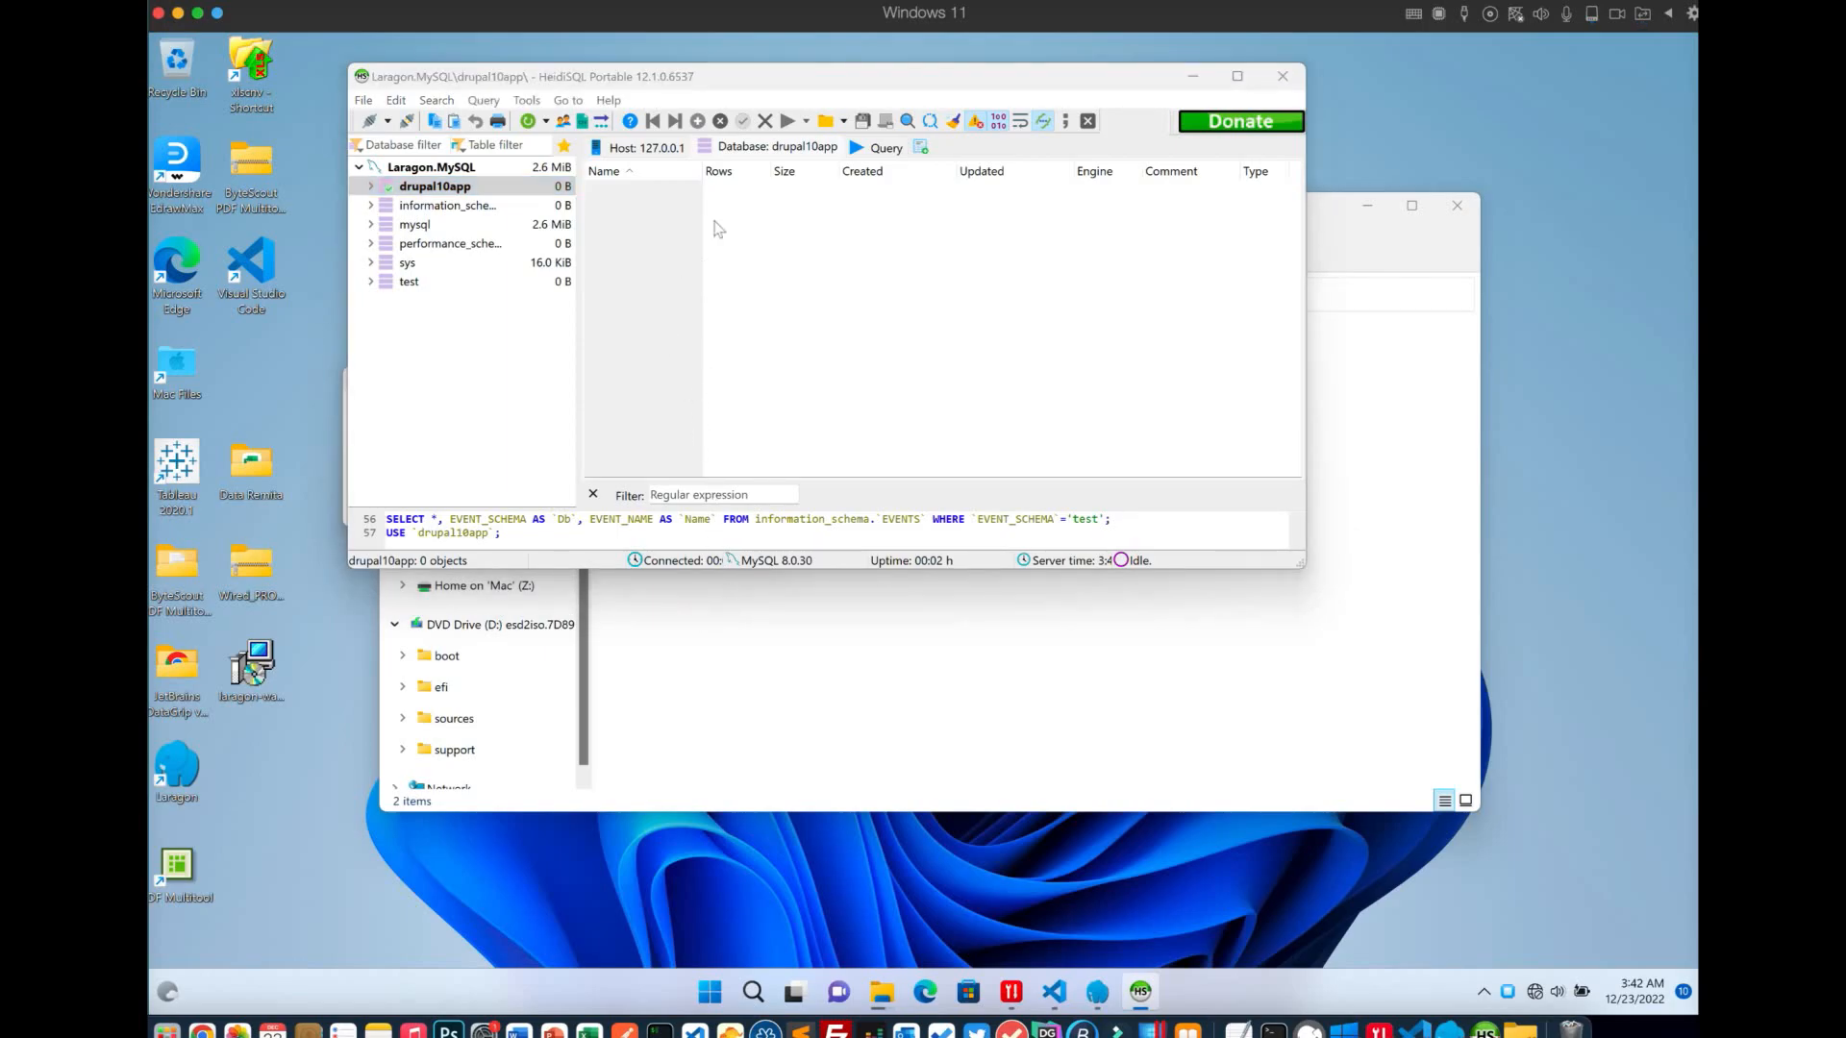
drag(1140, 77, 1566, 135)
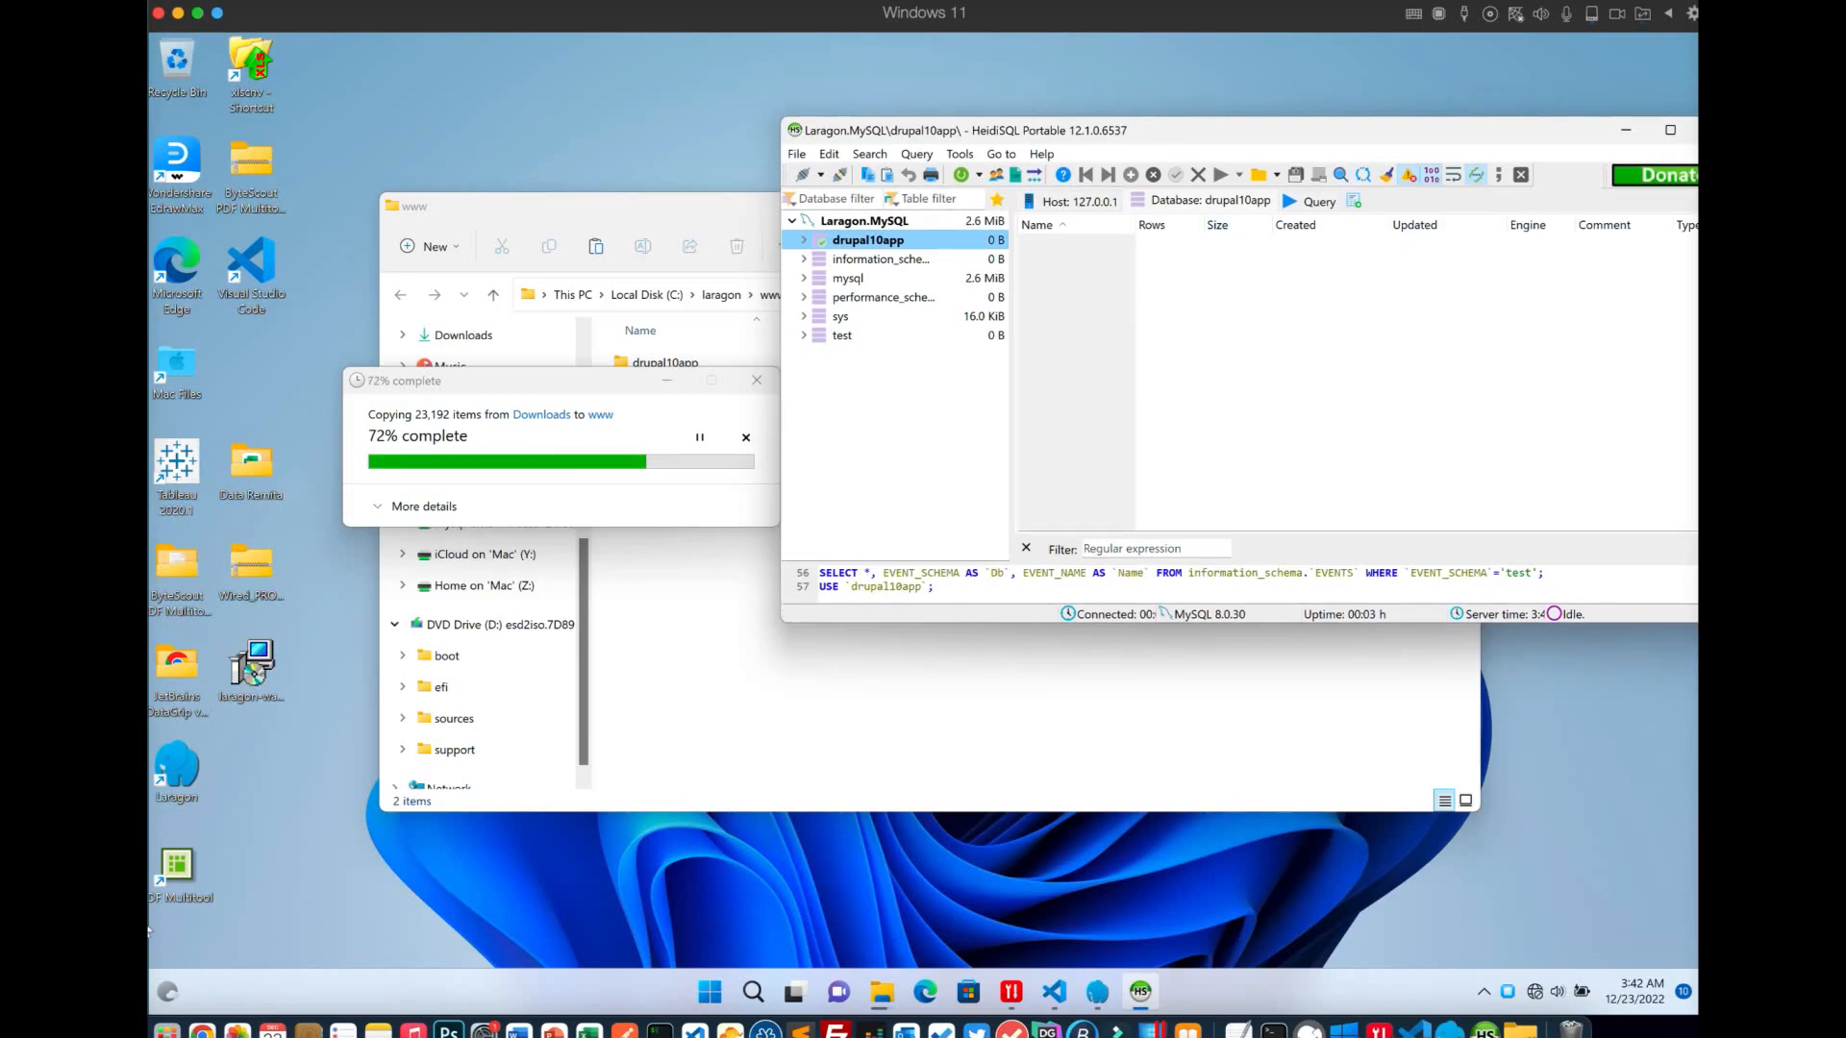
Check the Drupal copy progress, then show Laragon's Quick app menu with its Drupal option
mouse_move(168, 992)
click(620, 395)
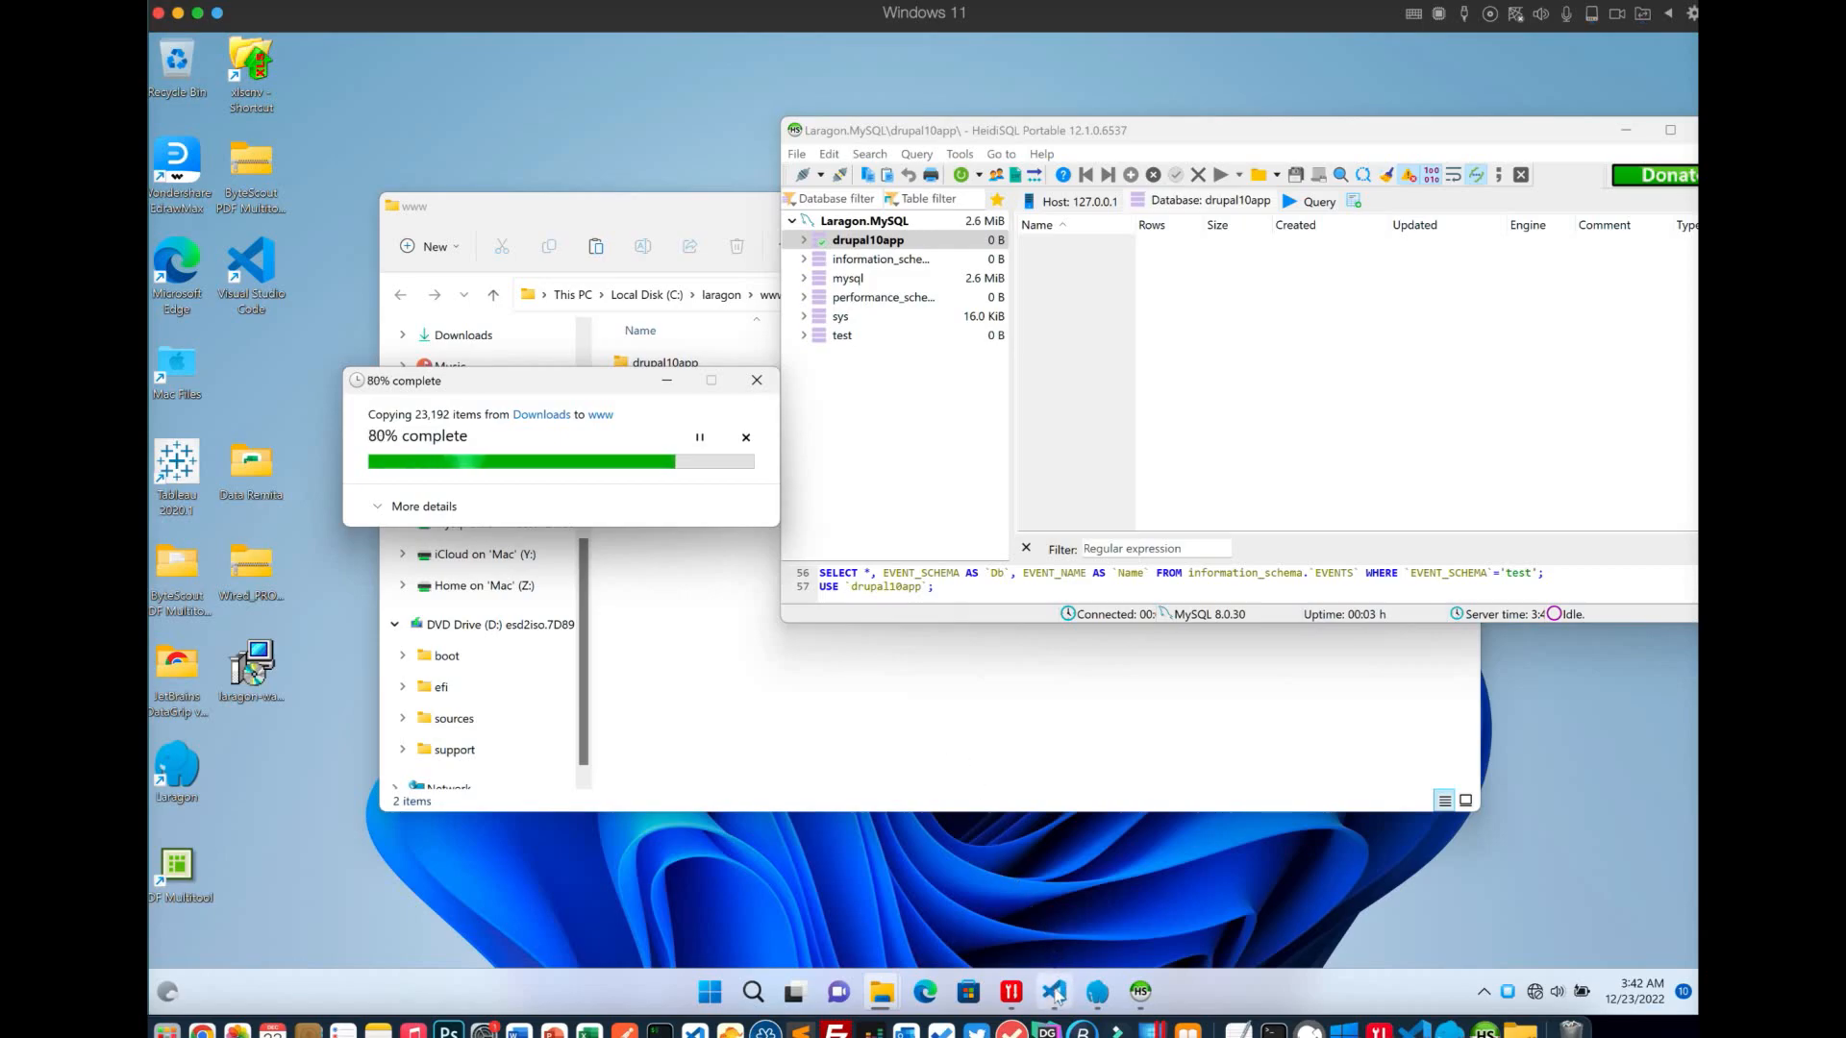
click(1099, 1004)
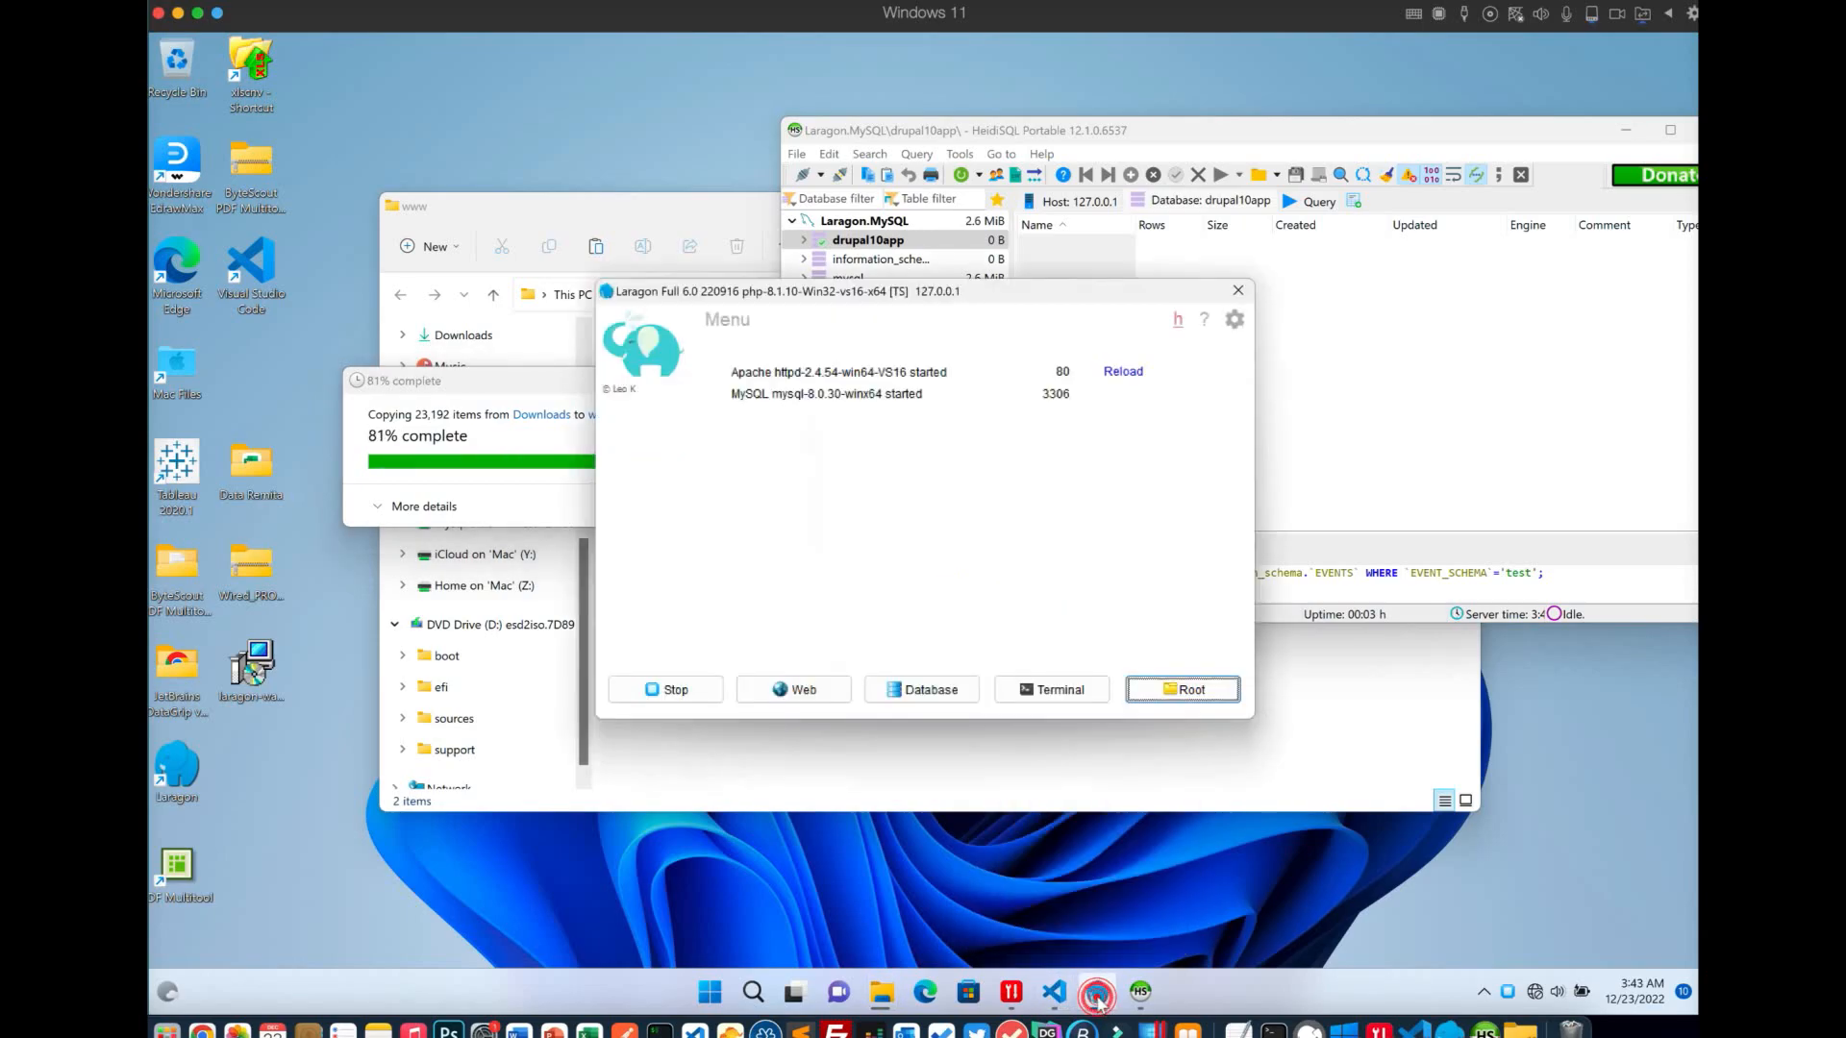
right_click(882, 489)
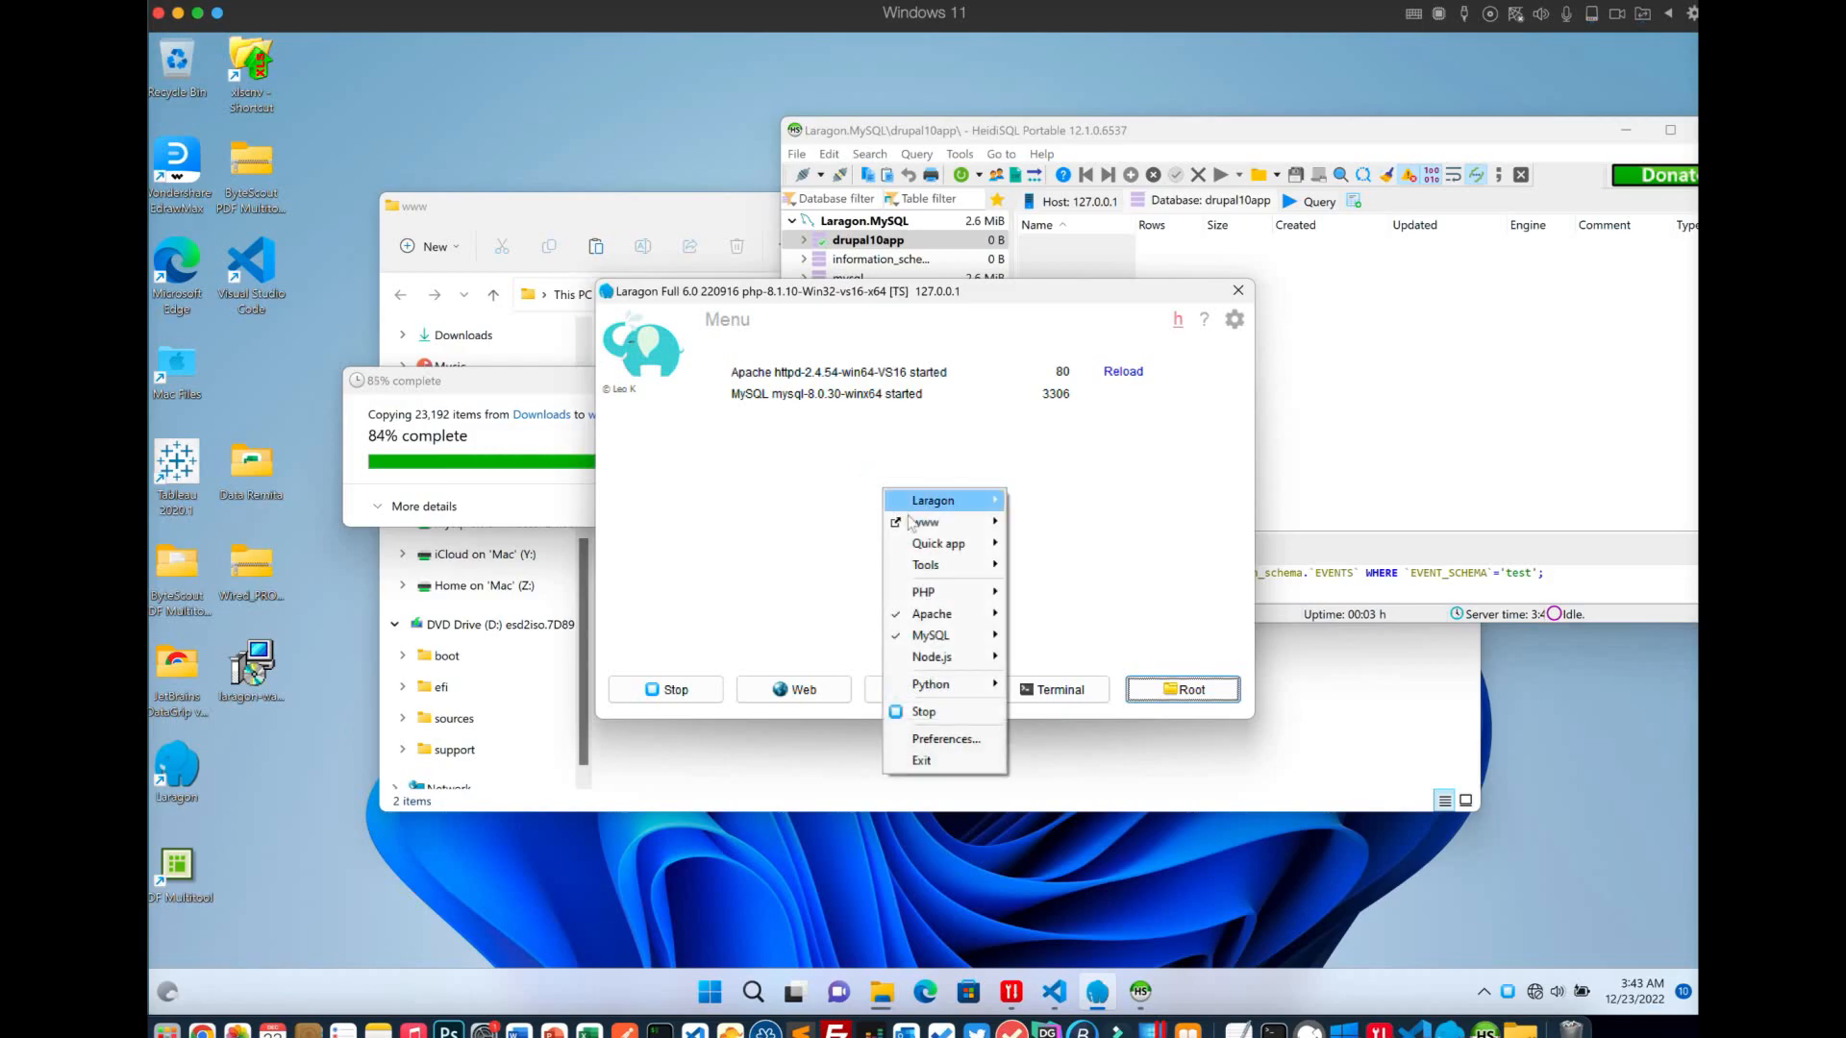
mouse_move(947, 544)
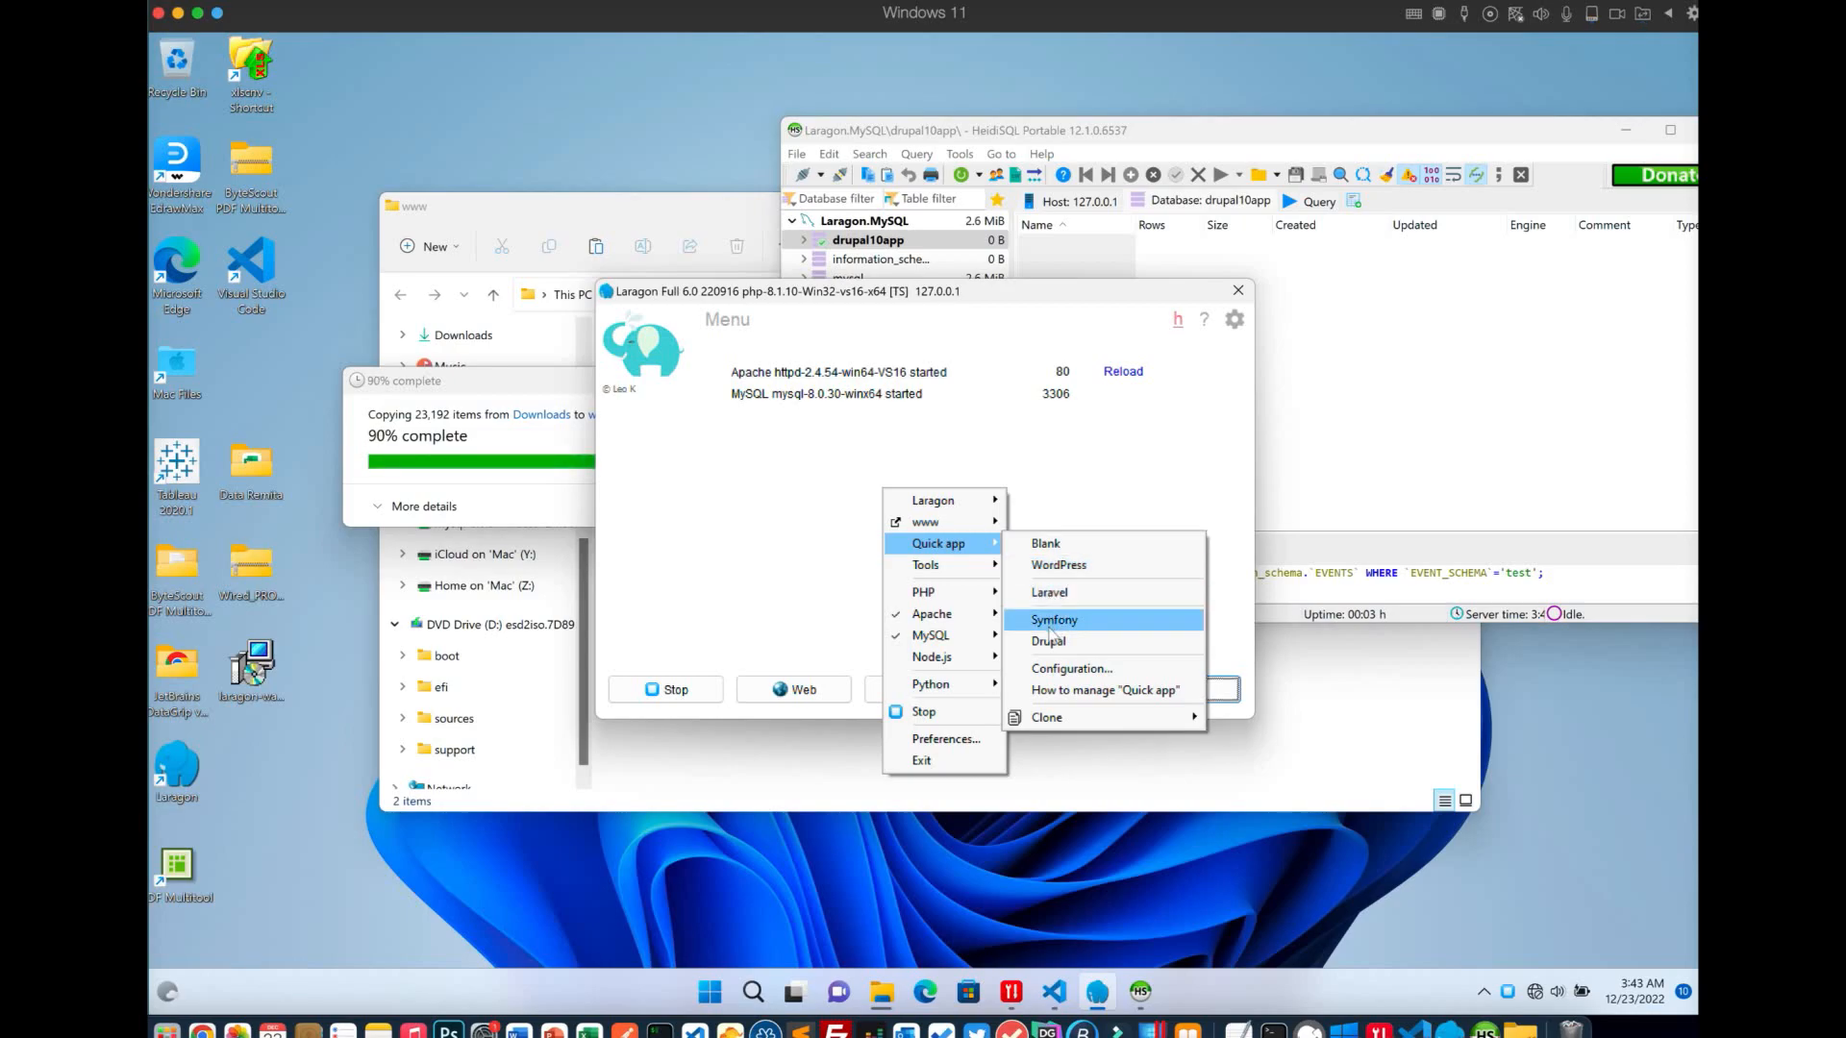
click(1046, 465)
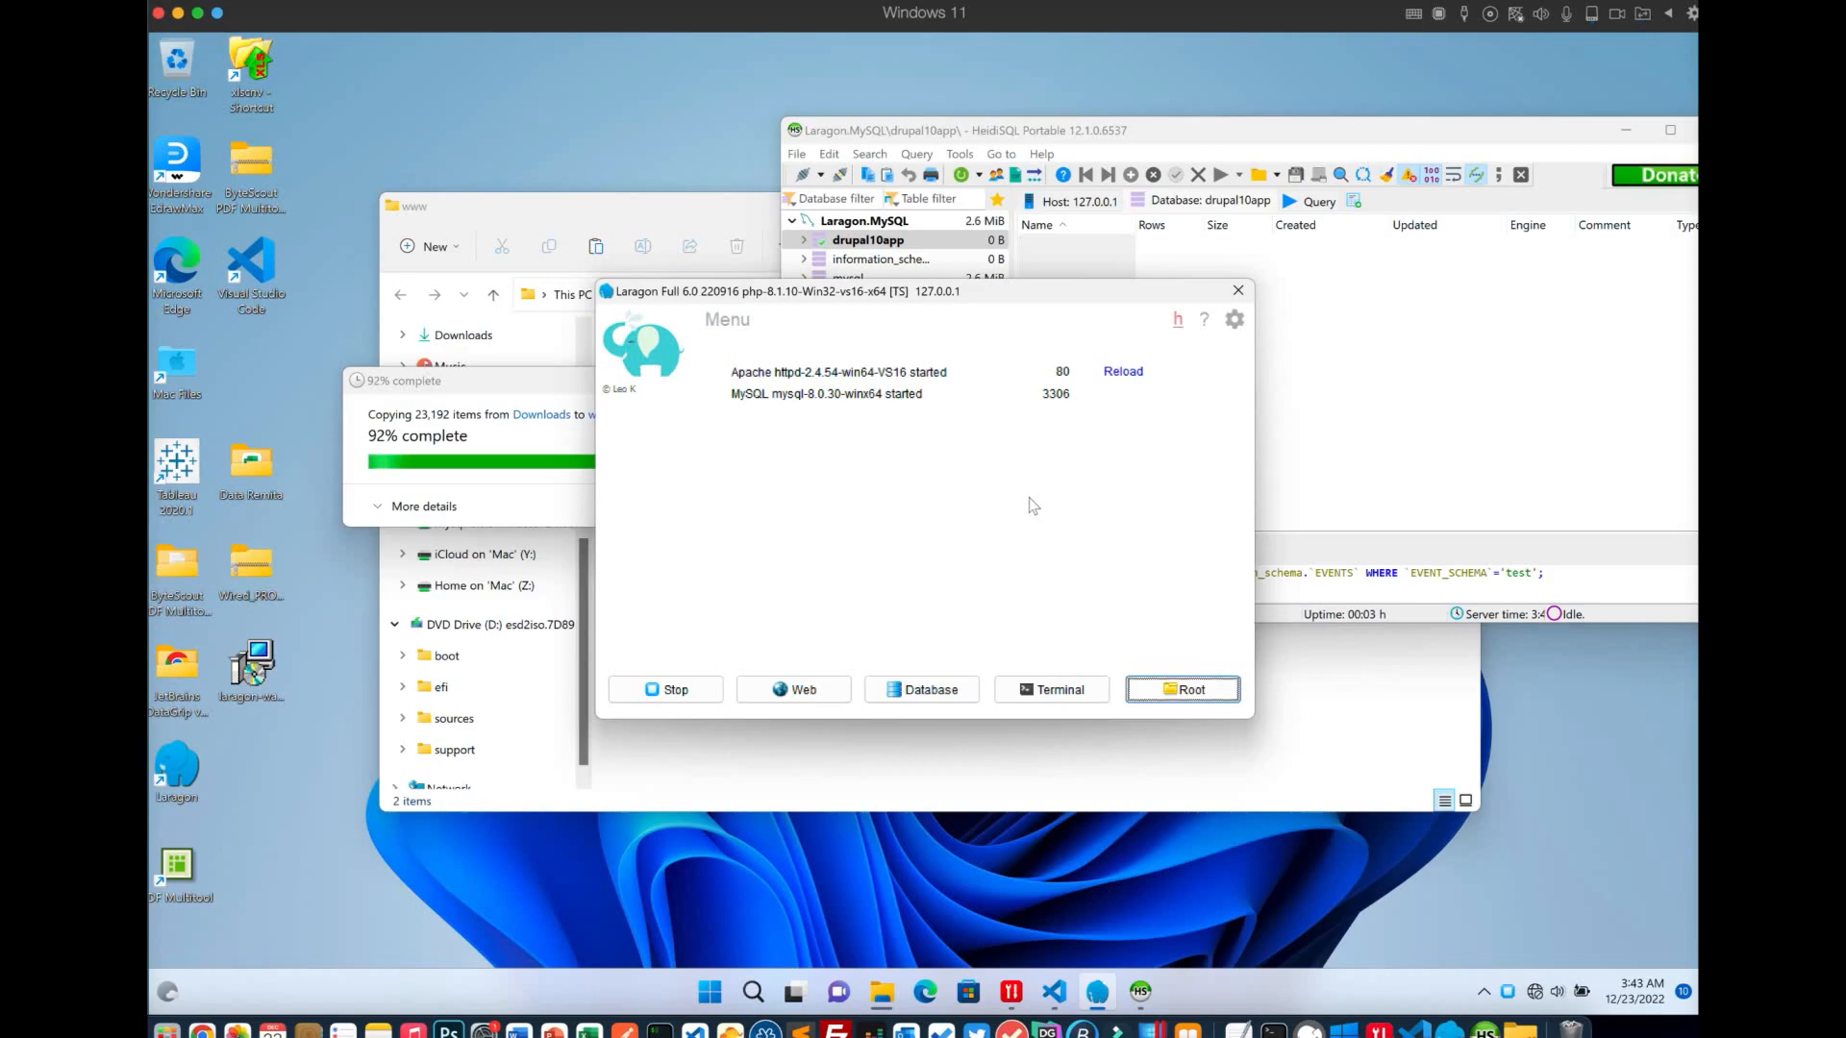
right_click(1033, 507)
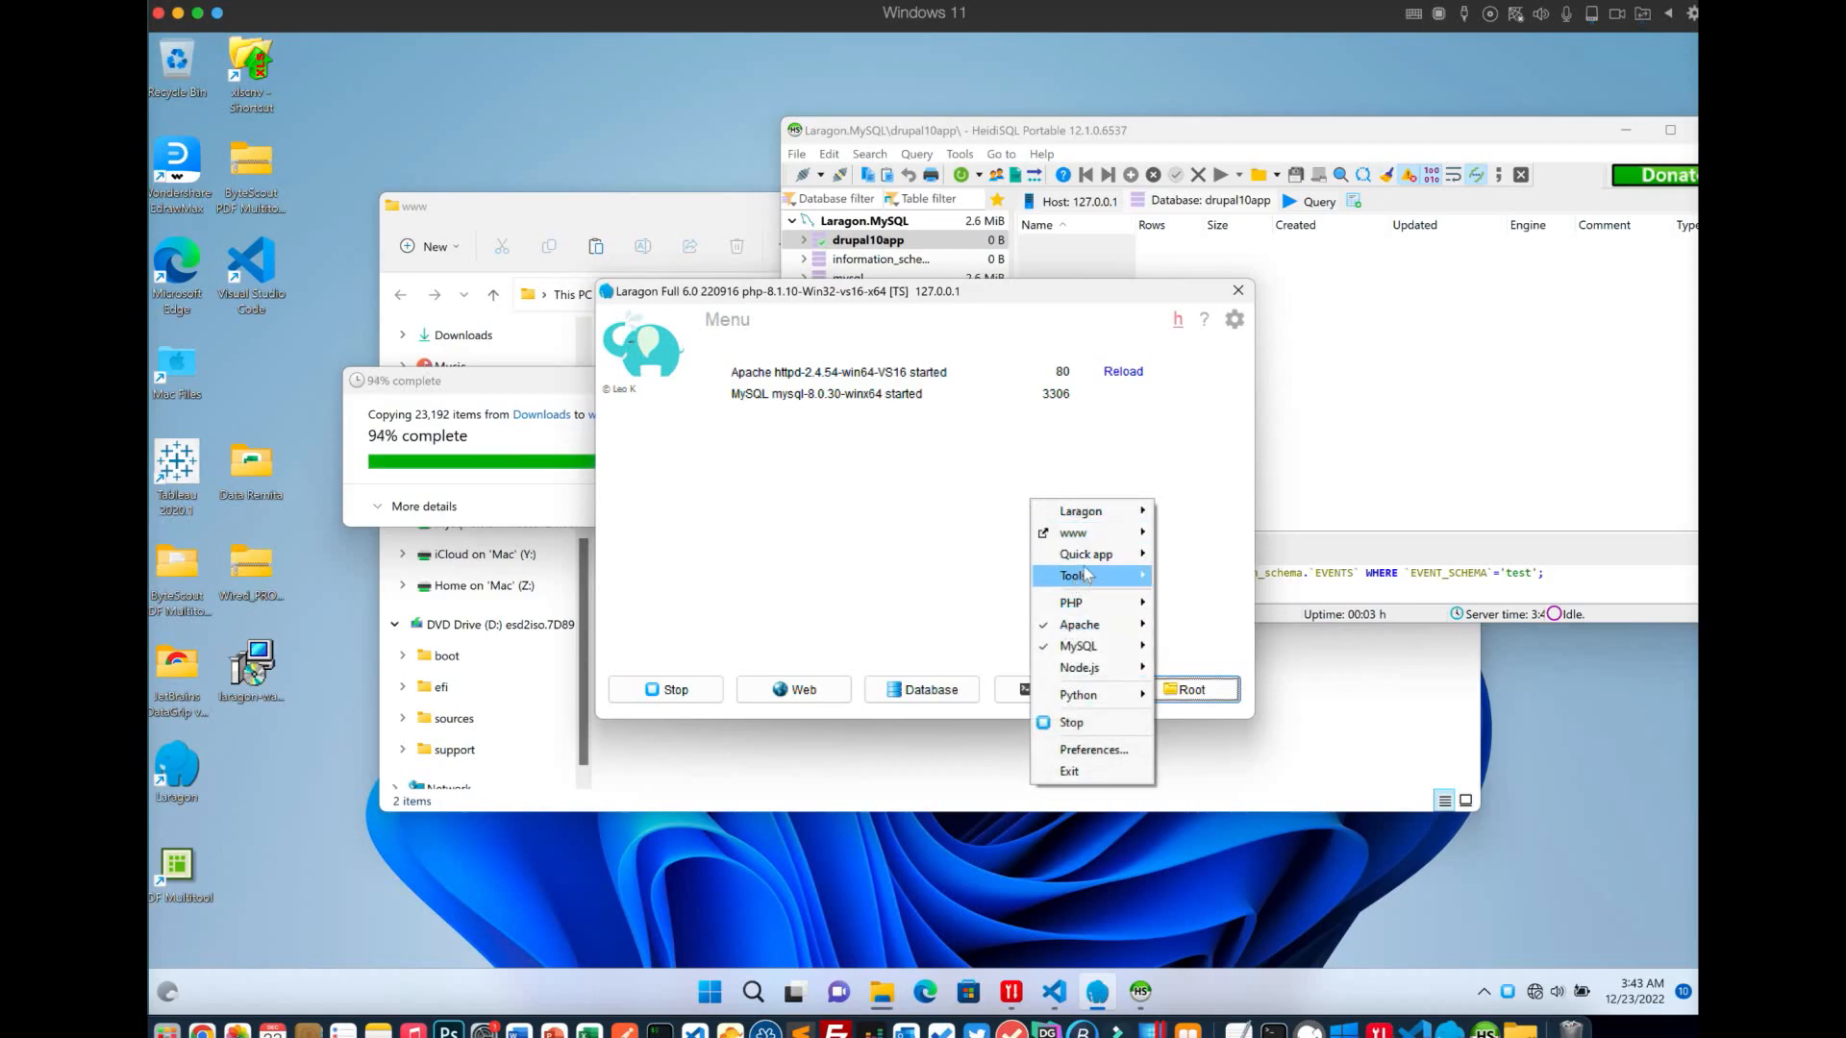
mouse_move(1096, 554)
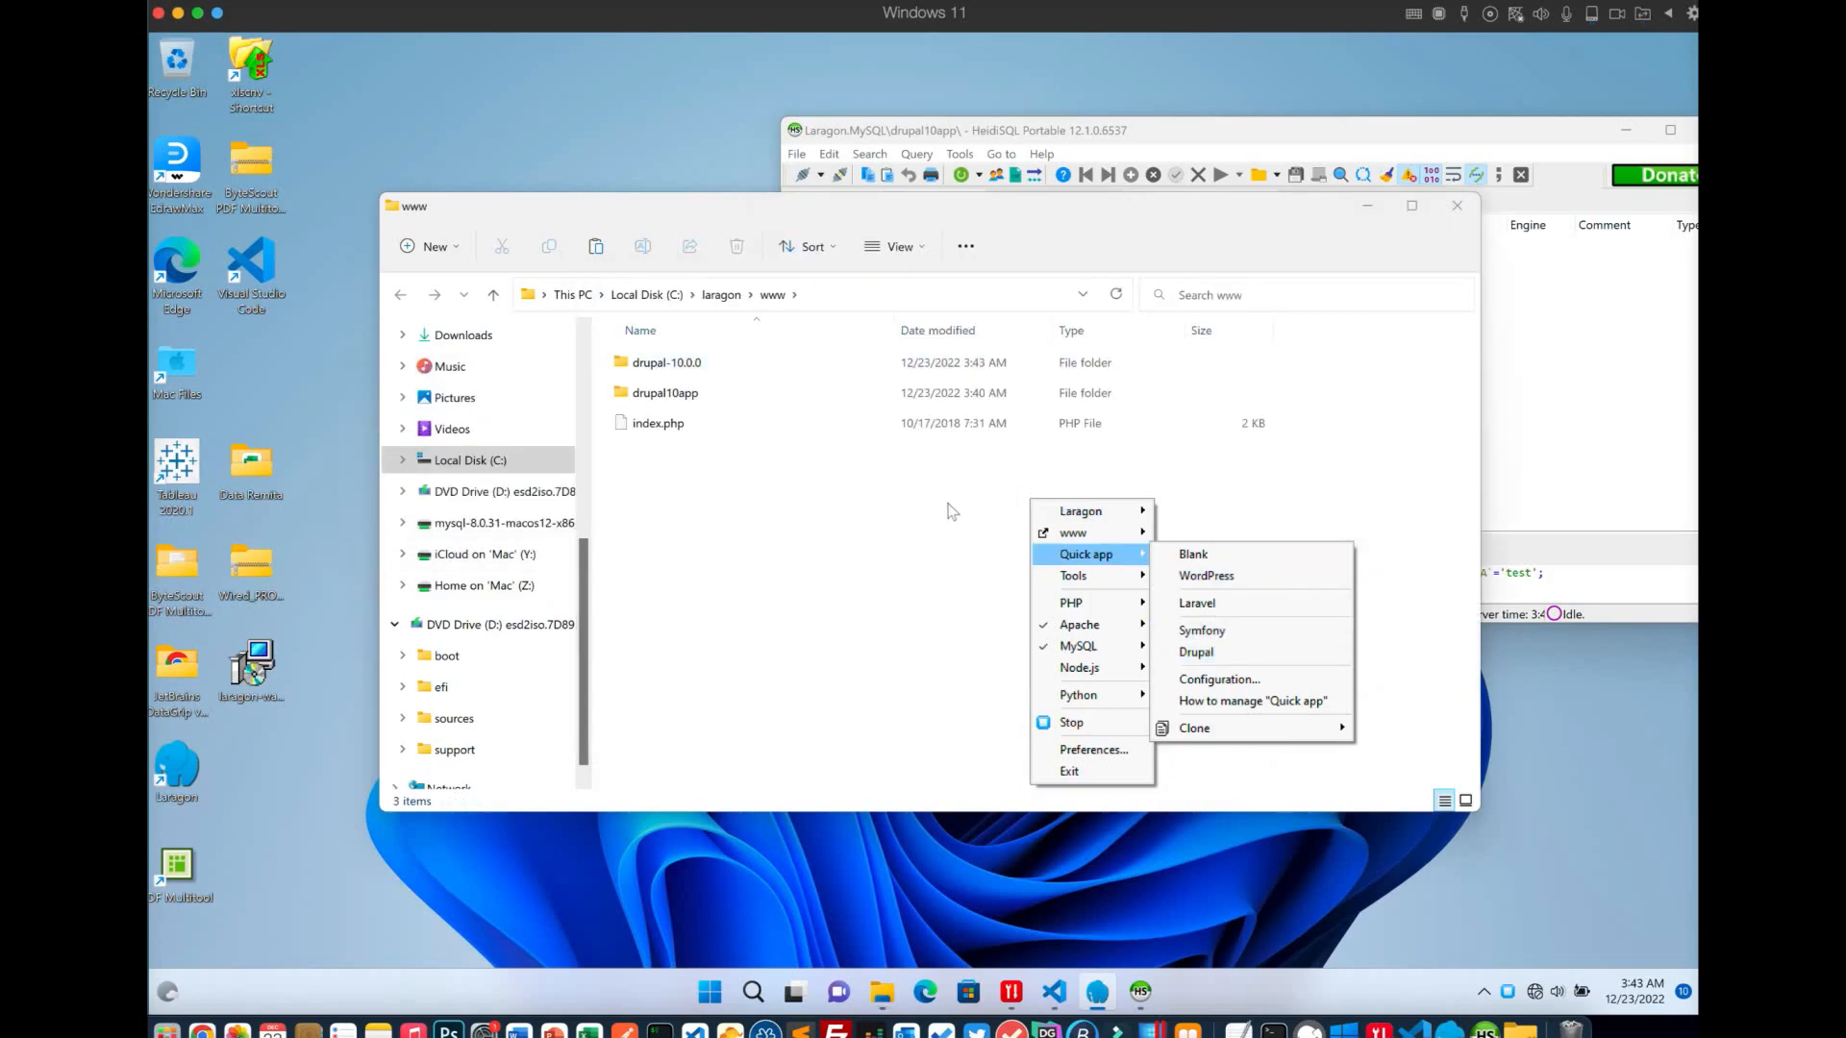
Inspect the drupal-10.0.0 folder's files, then return to www and select drupal10app
click(675, 364)
double_click(675, 364)
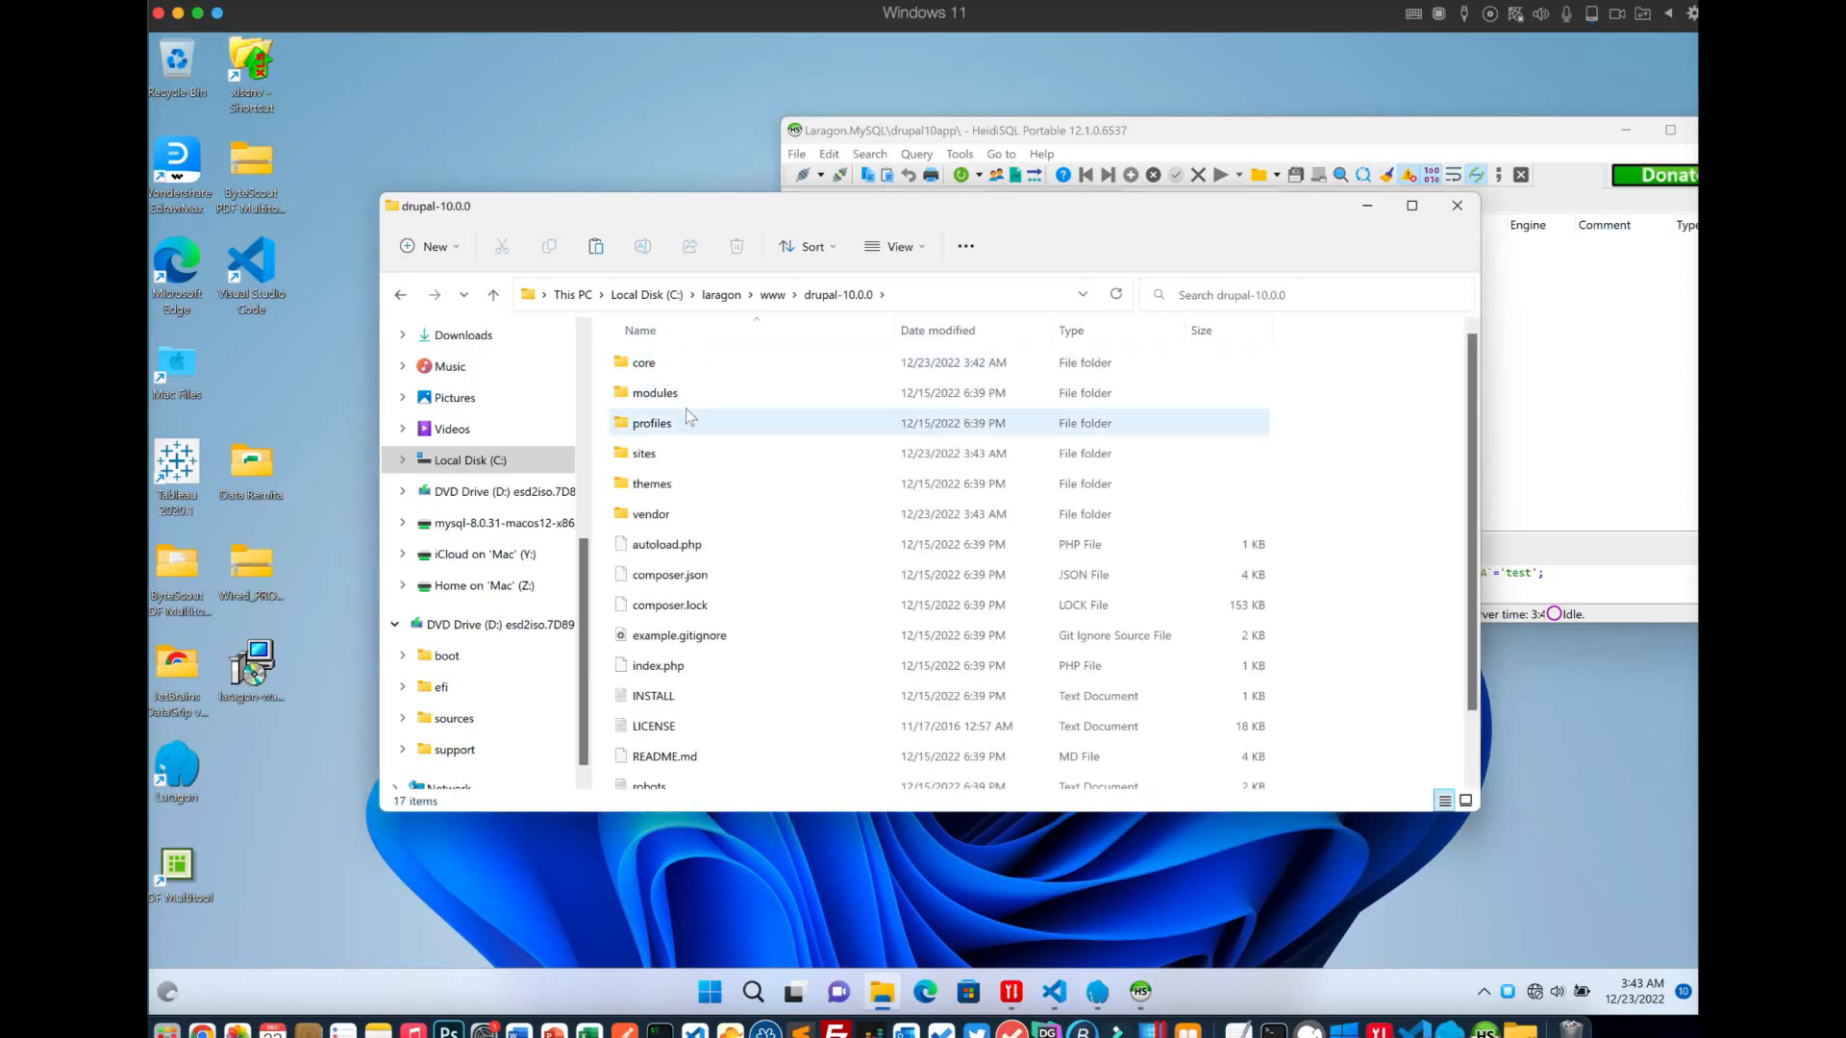
key(ctrl+a)
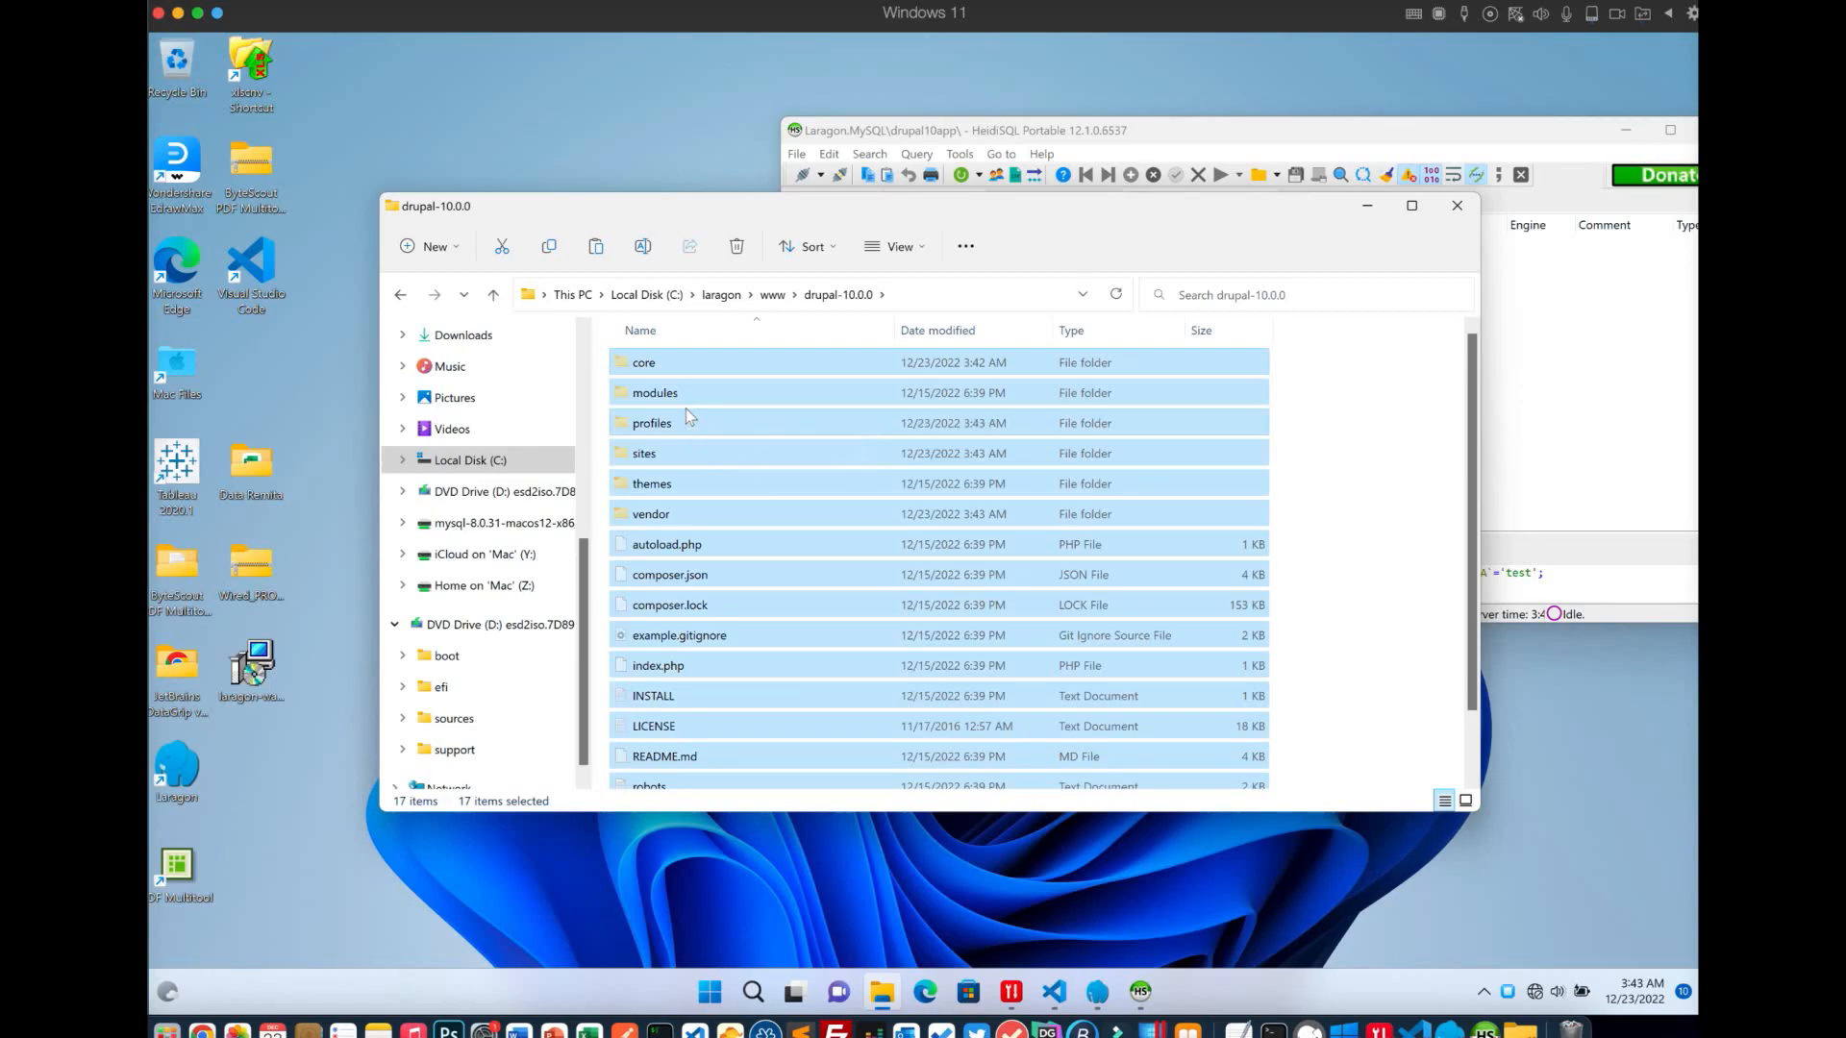
click(774, 296)
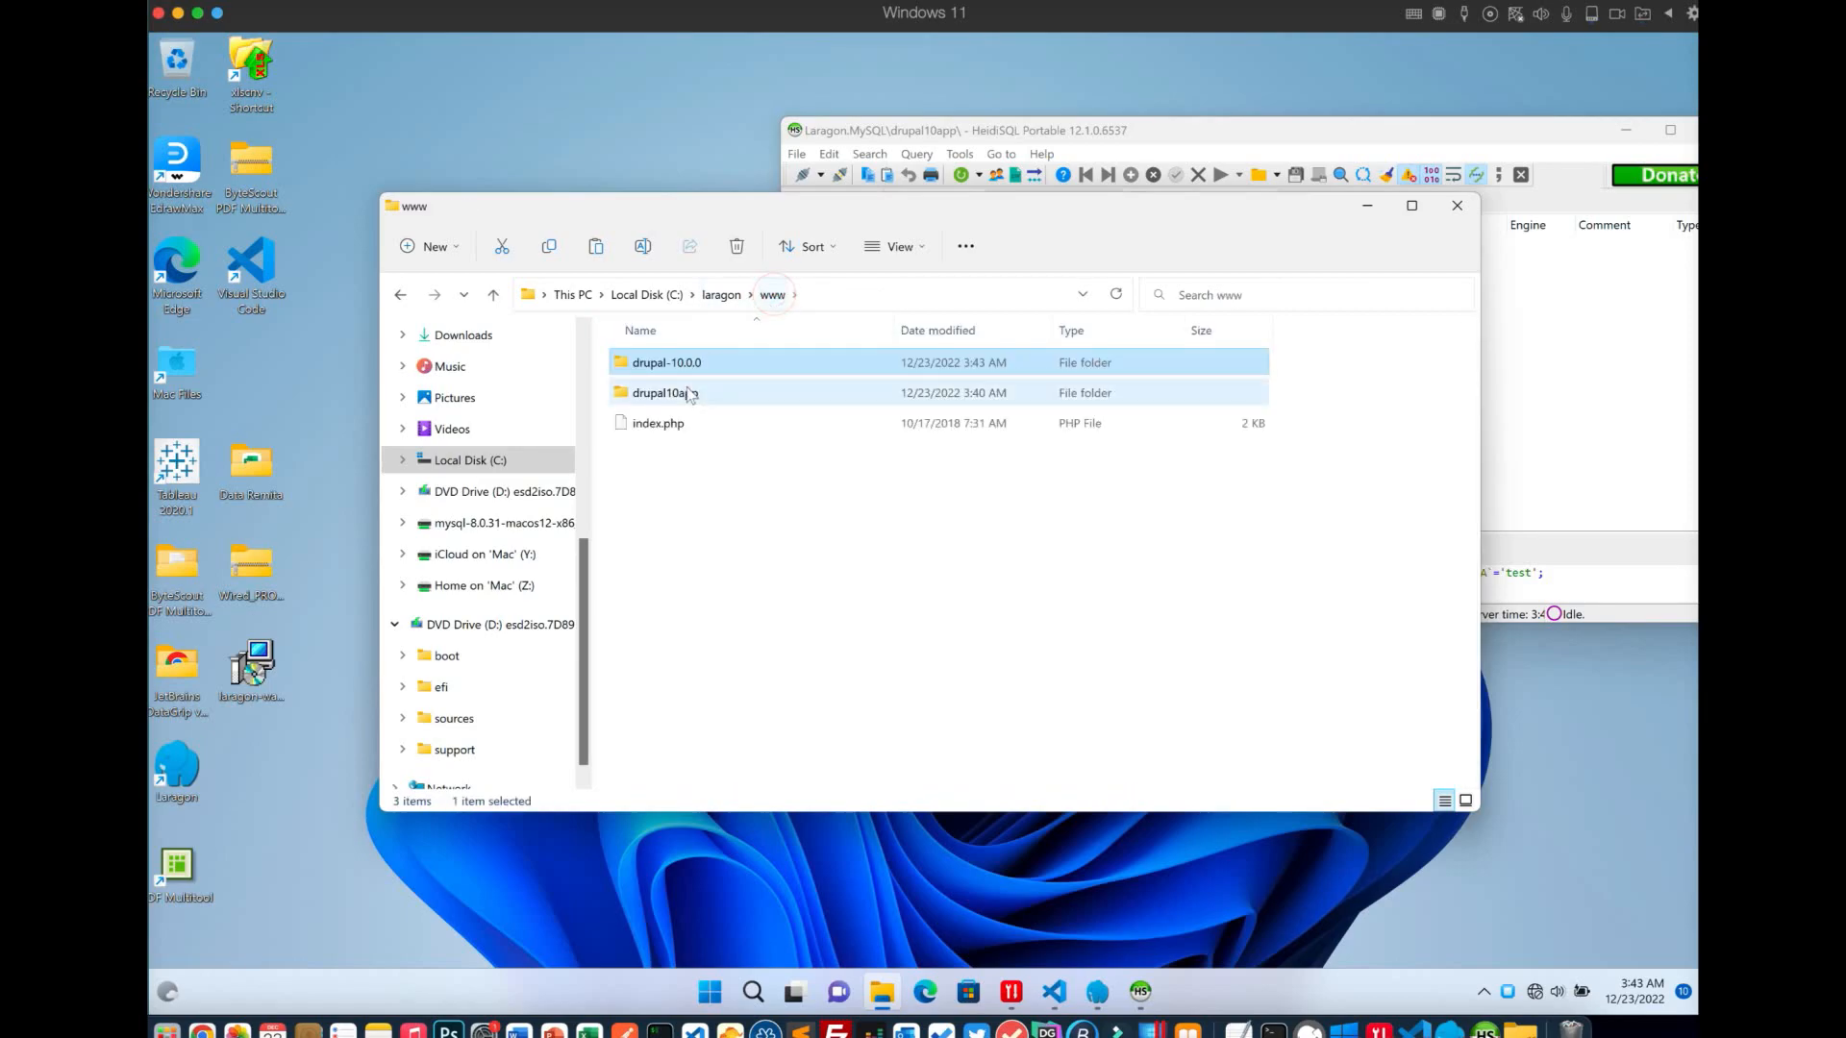
click(687, 393)
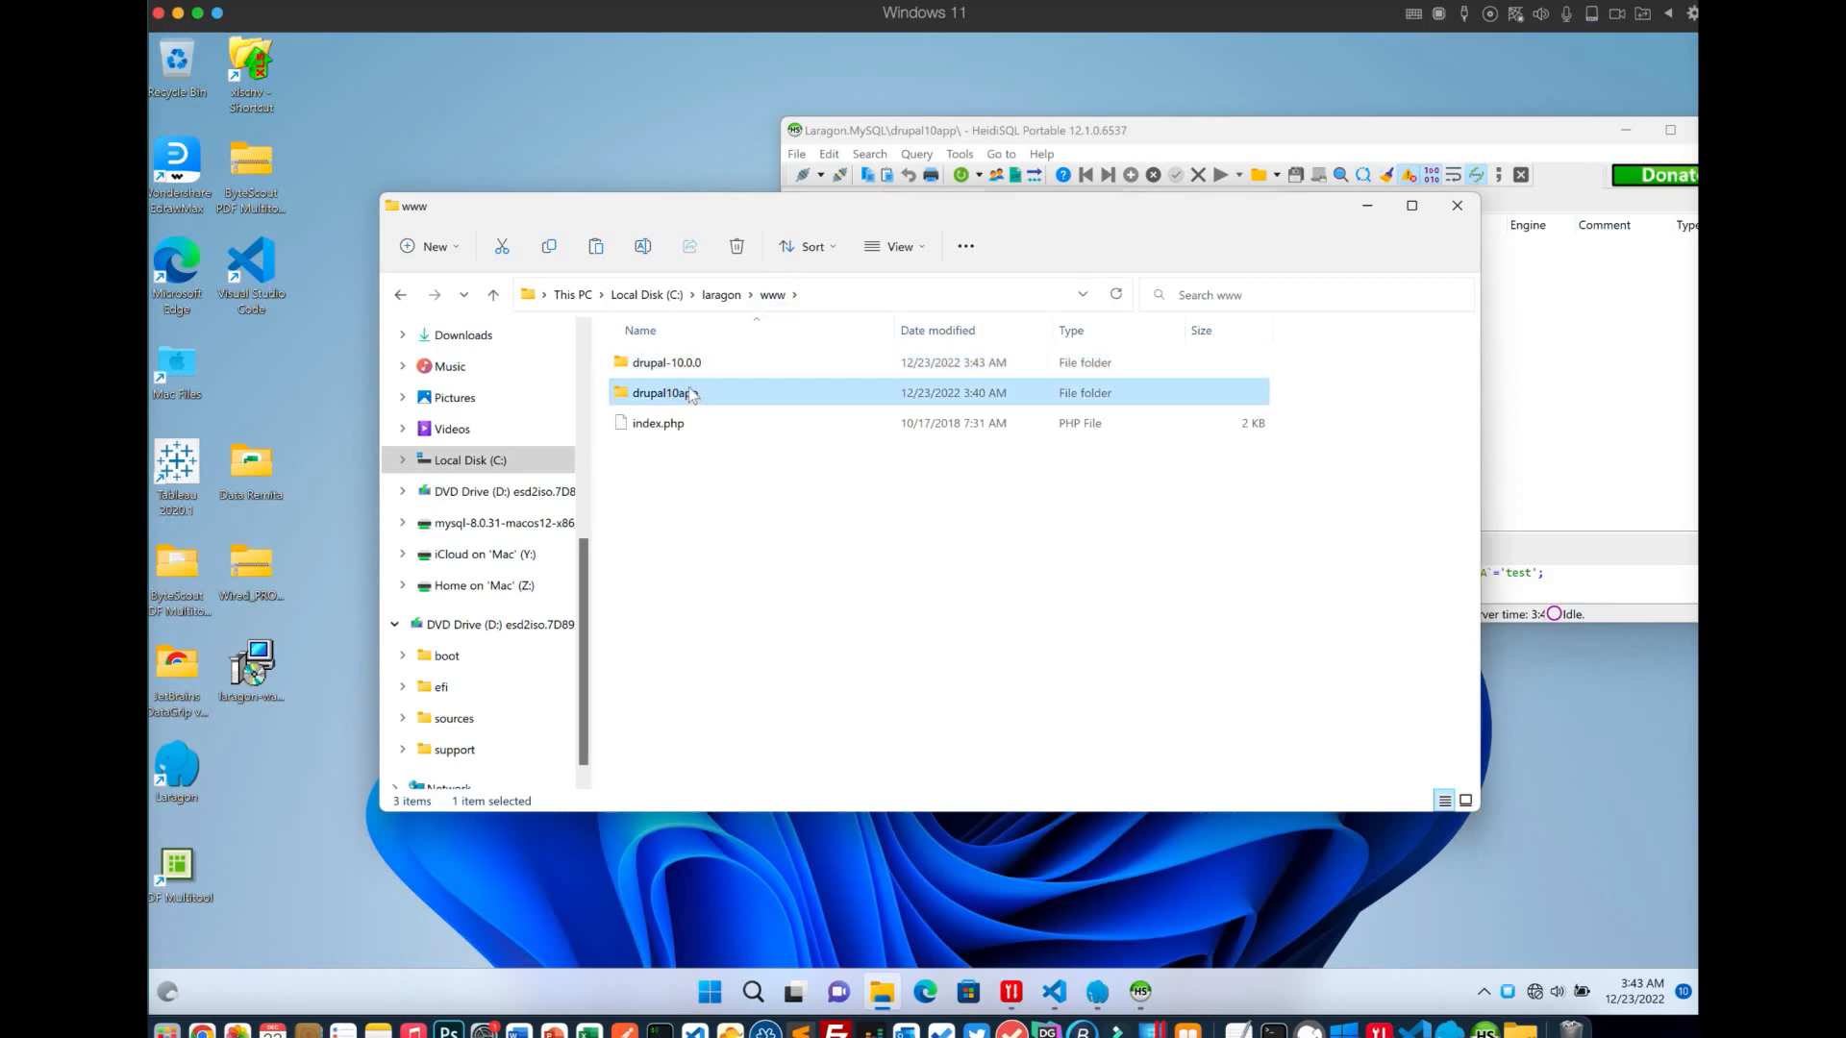
Rename the old drupal10app folder to drupal10app111
right_click(688, 402)
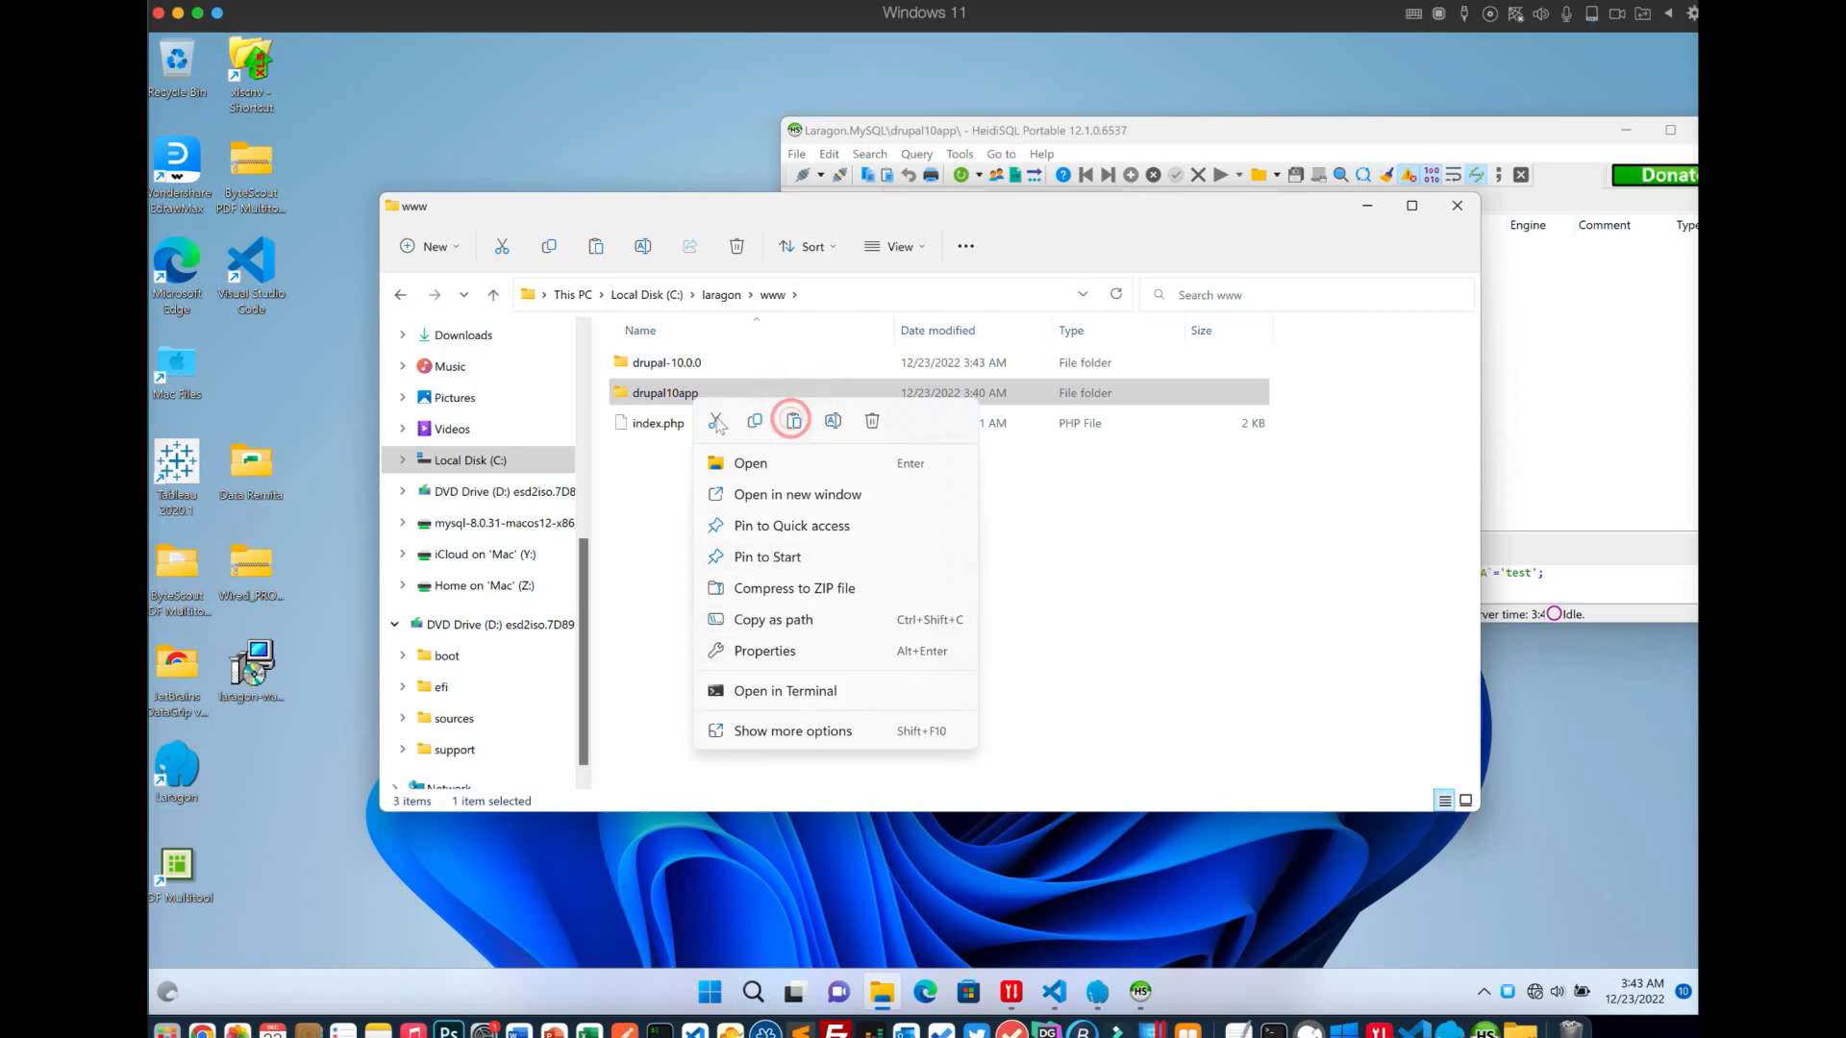
click(833, 429)
key(ctrl+c)
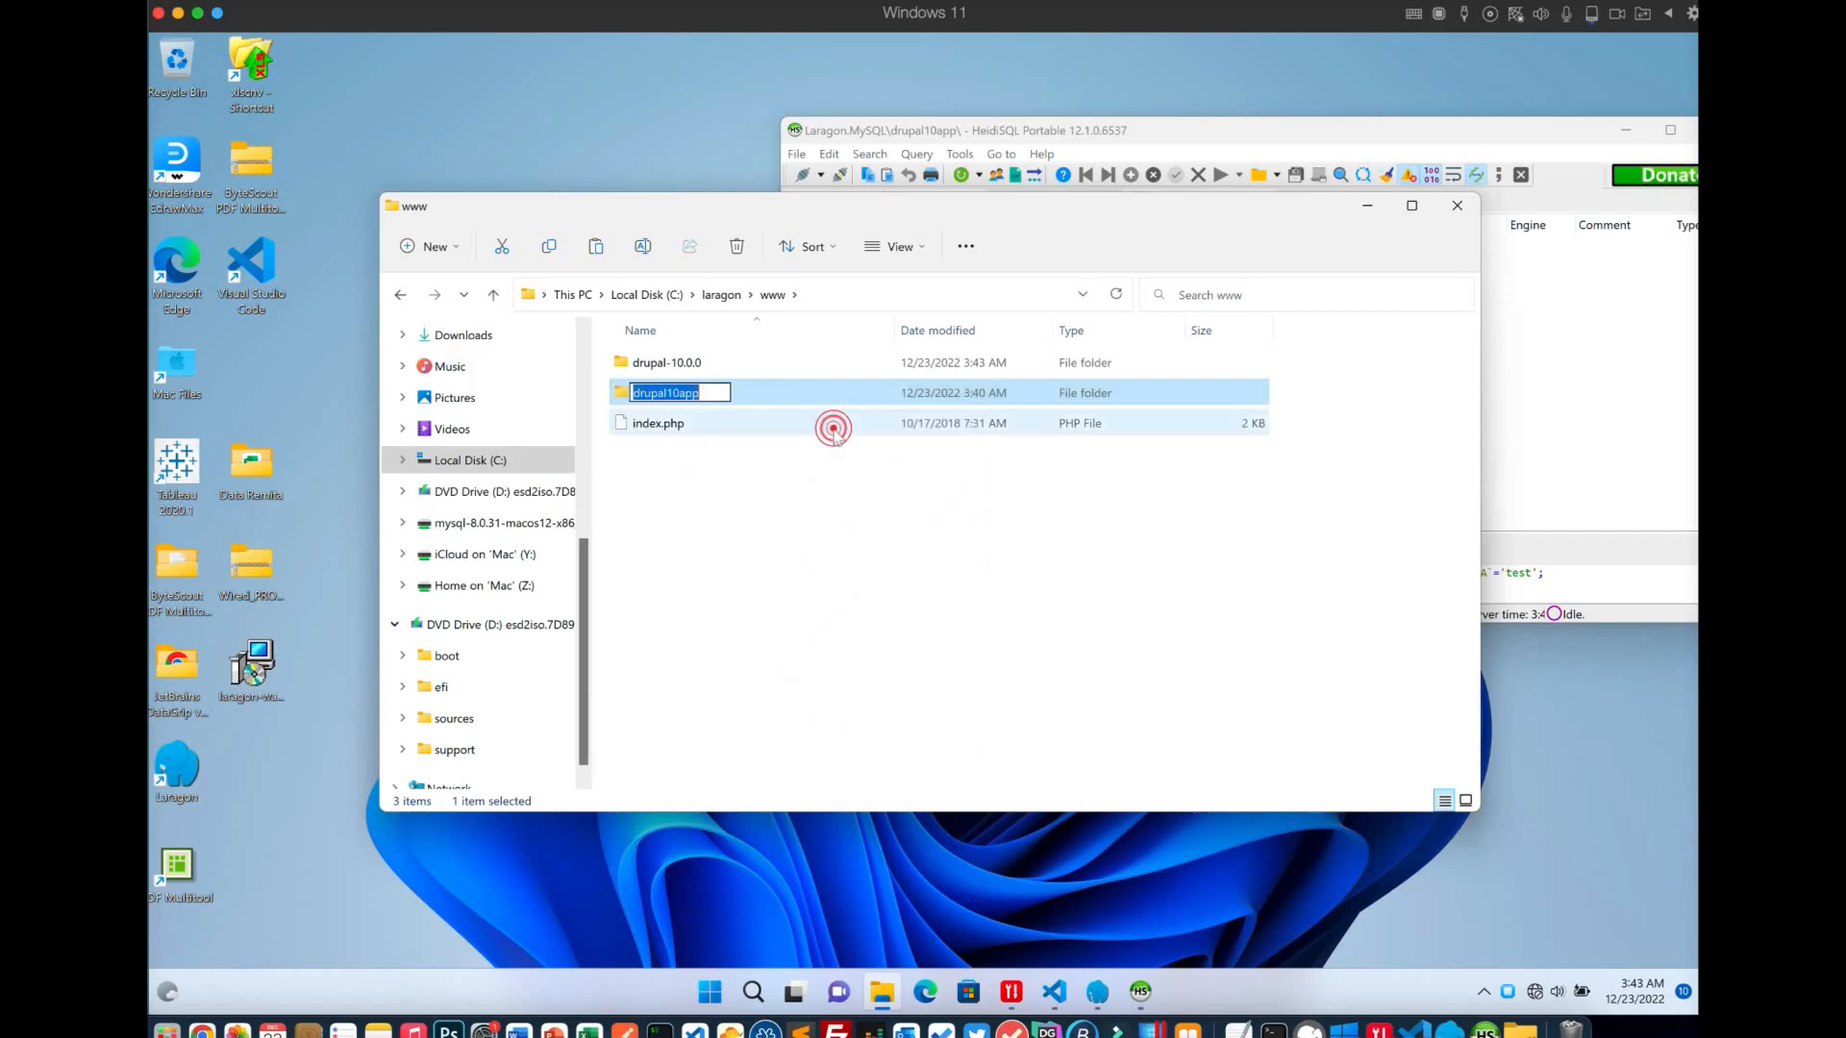
click(722, 391)
text(111)
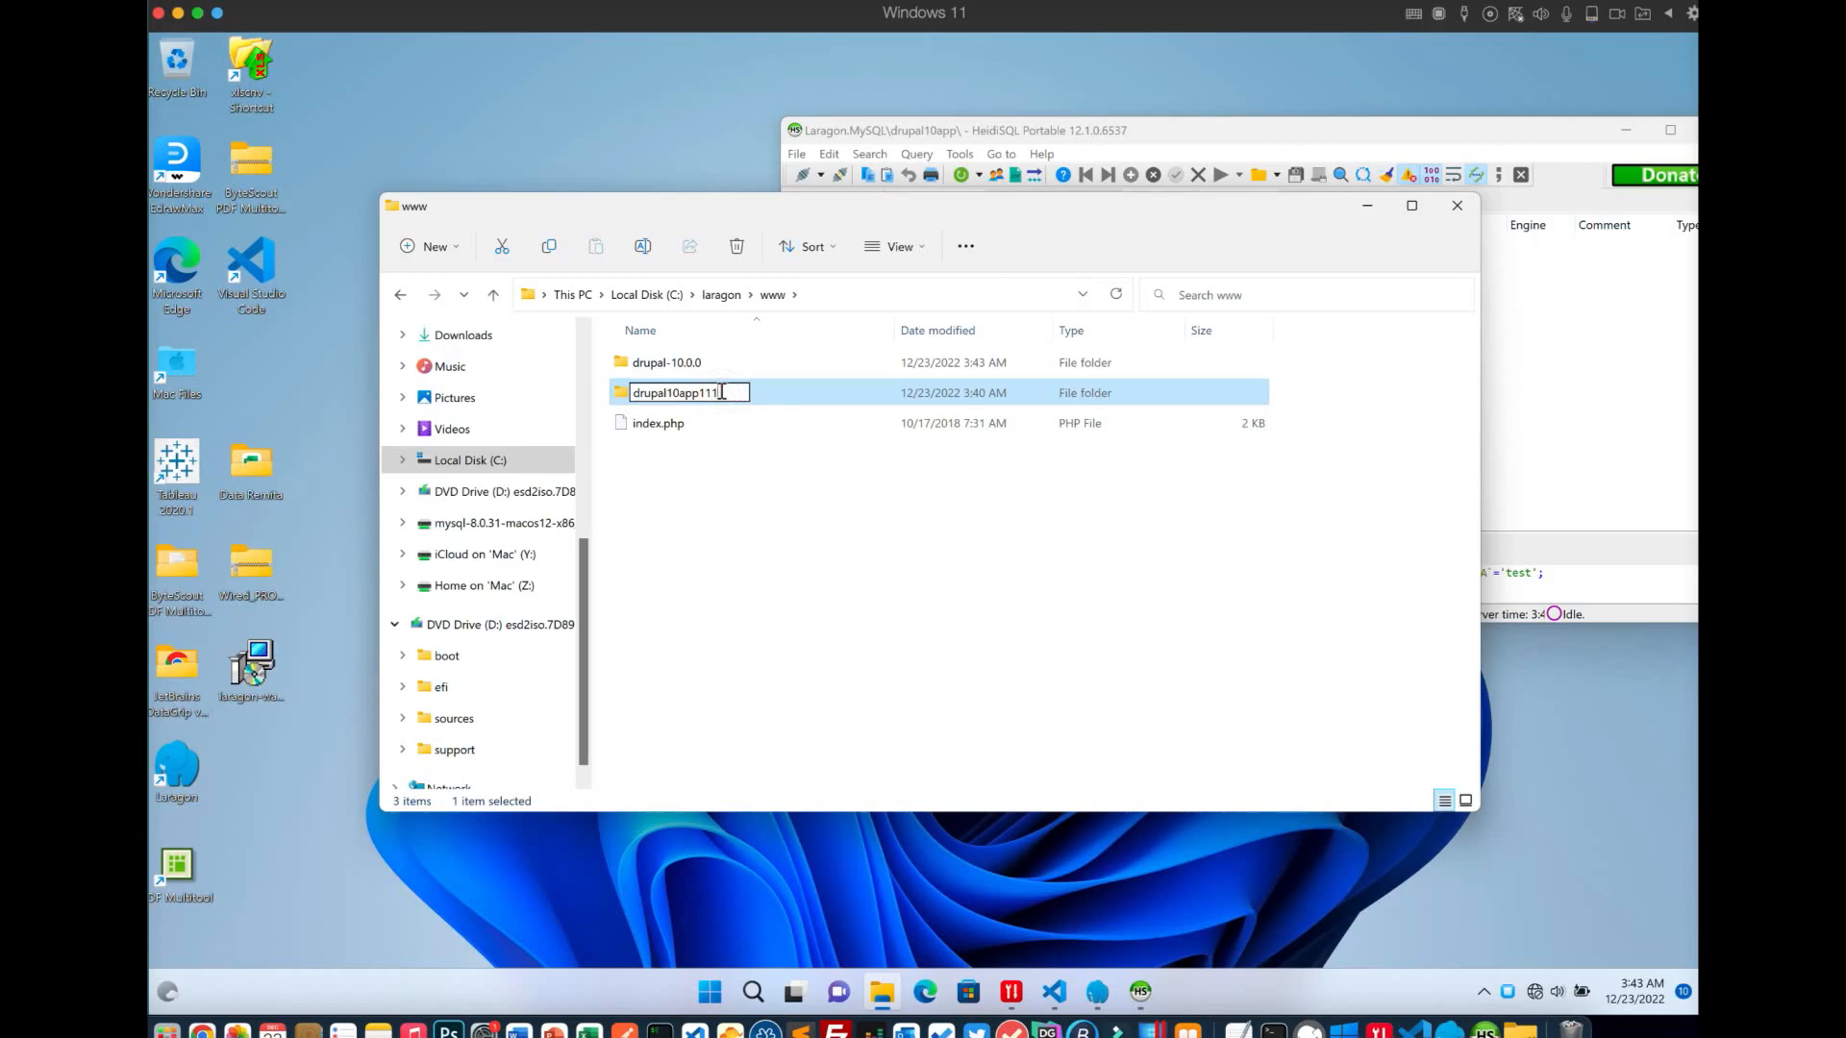
click(732, 440)
Rename the drupal-10.0.0 folder to drupal10app
right_click(693, 363)
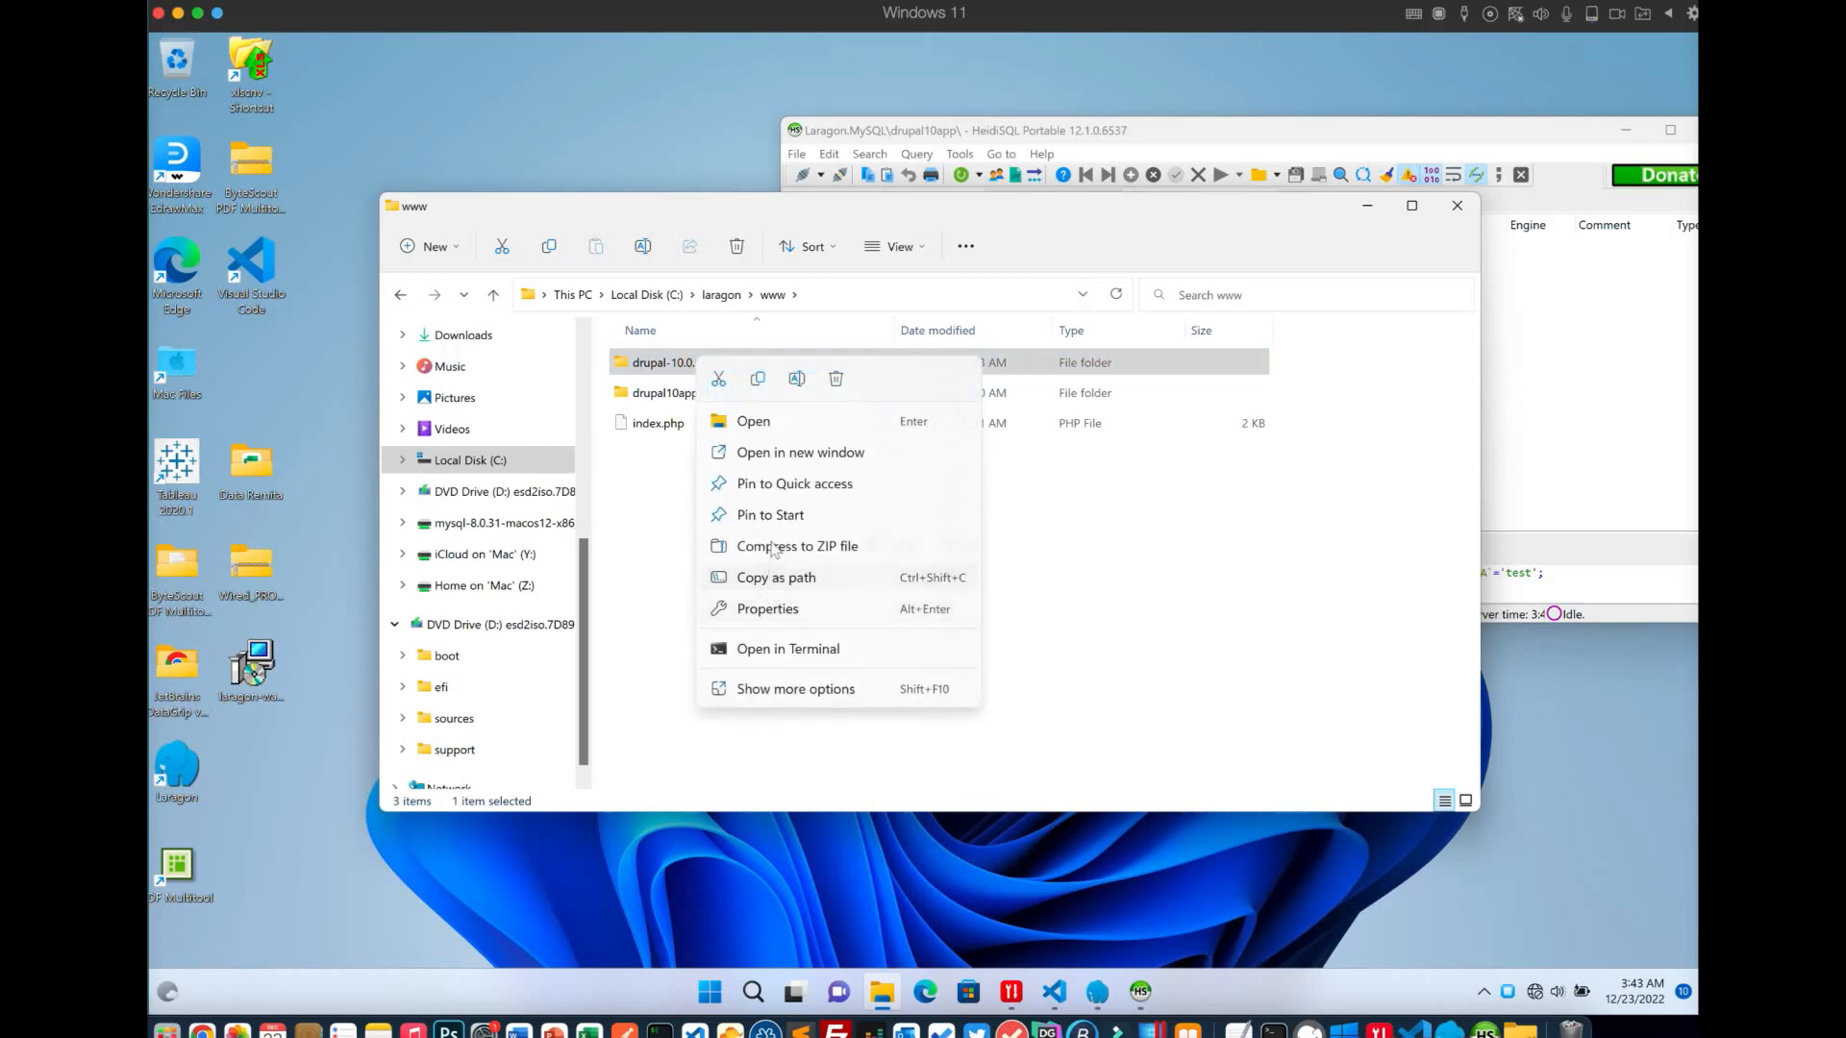
click(803, 382)
key(ctrl+v)
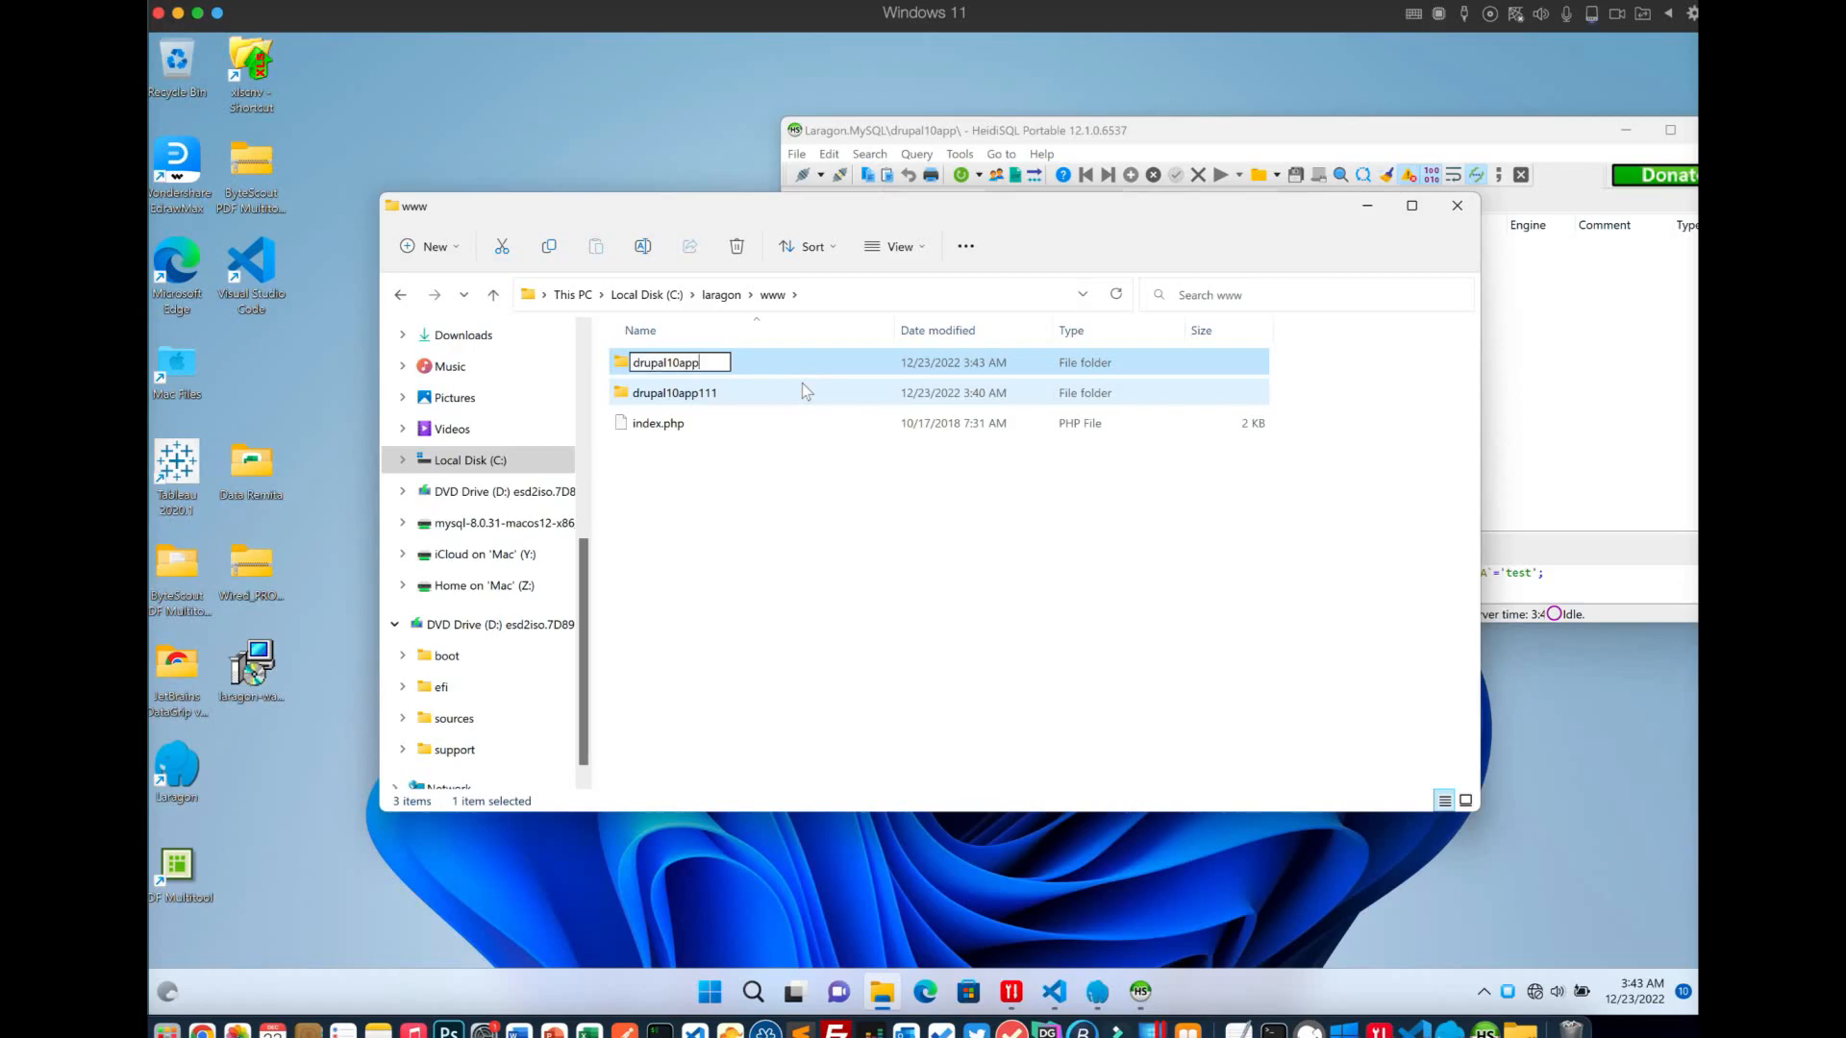
click(795, 437)
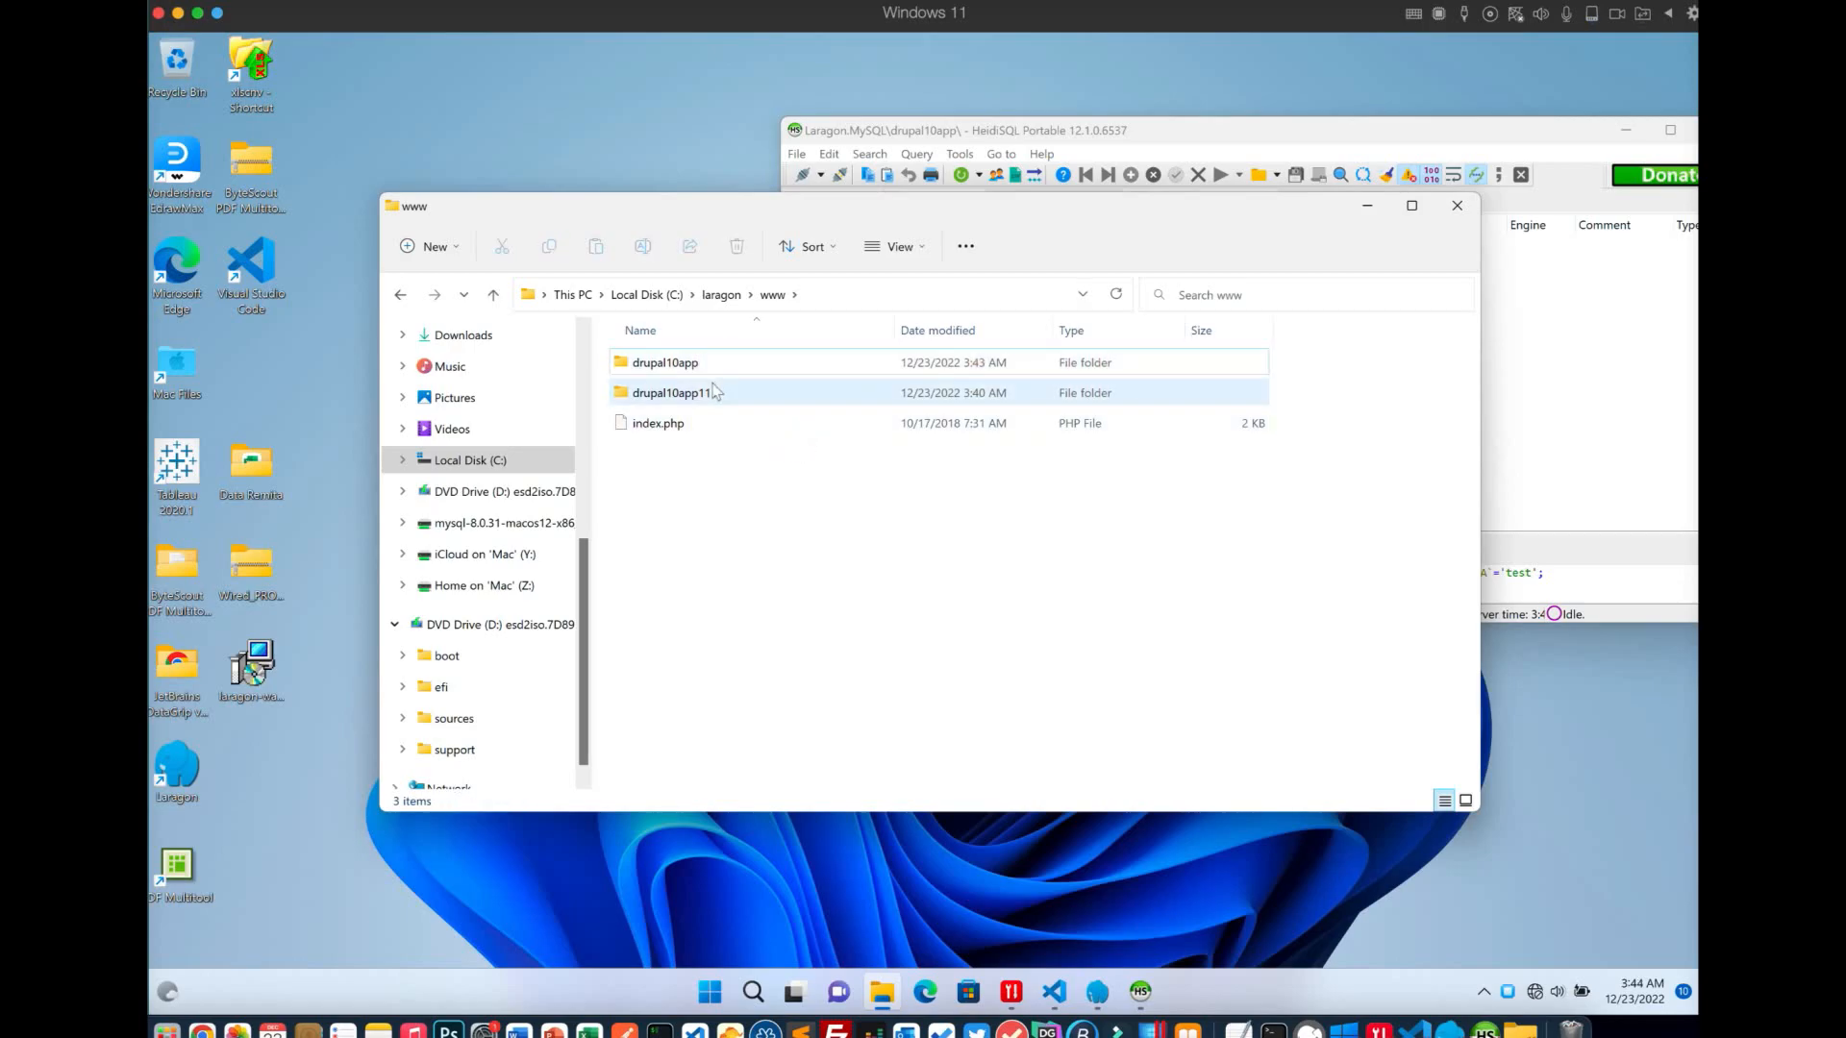
Delete drupal10app111 and confirm drupal10app now holds the Drupal files
right_click(715, 386)
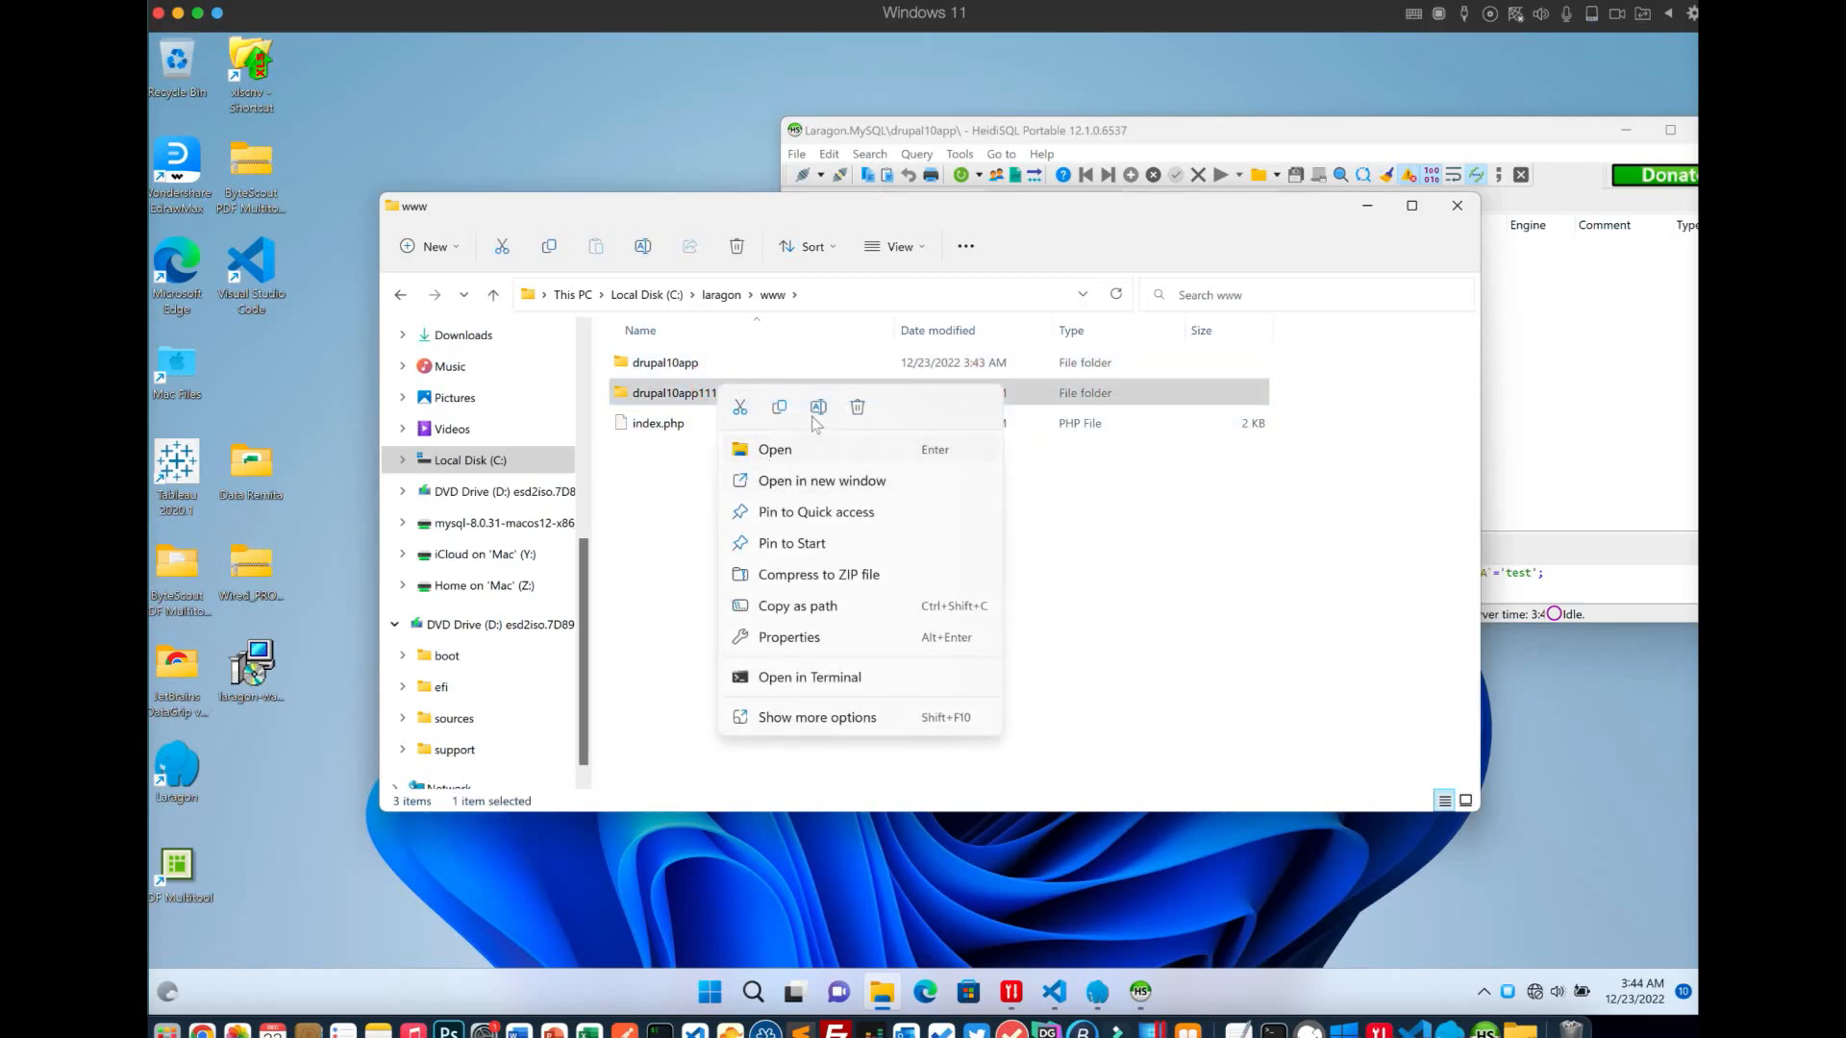
click(857, 407)
double_click(727, 364)
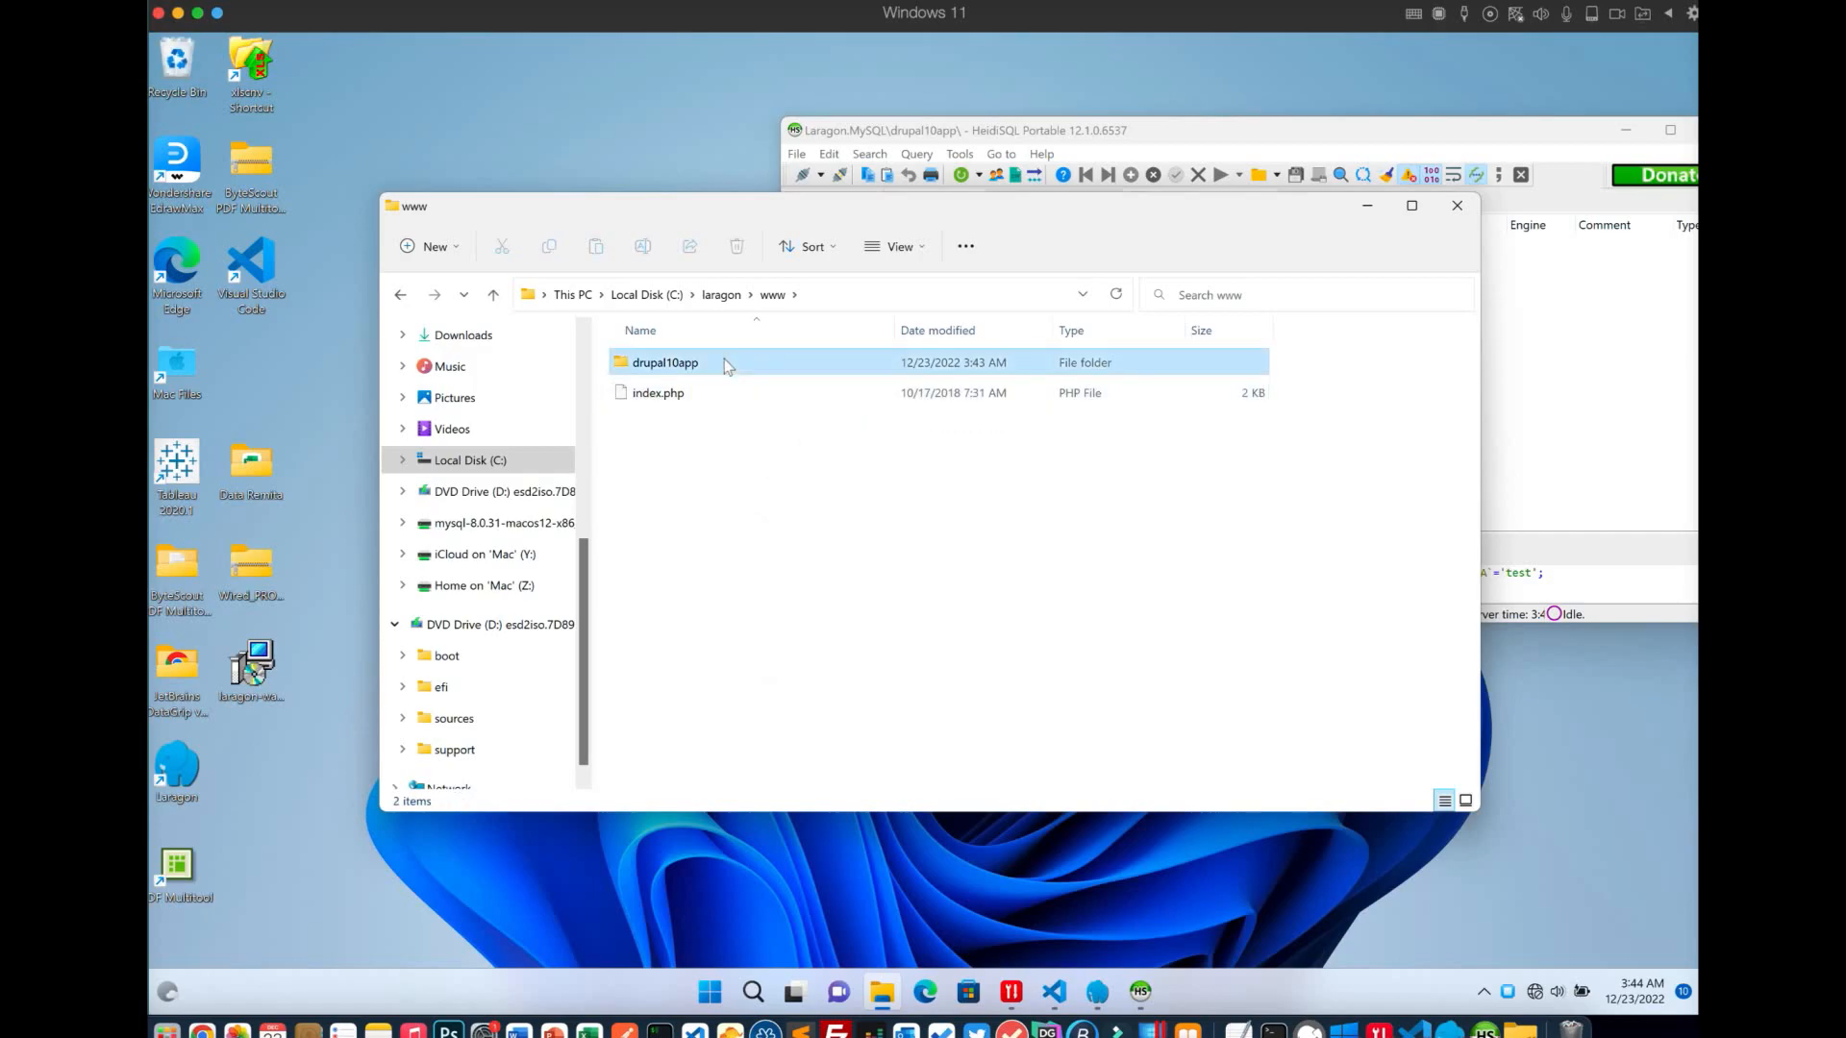
click(772, 294)
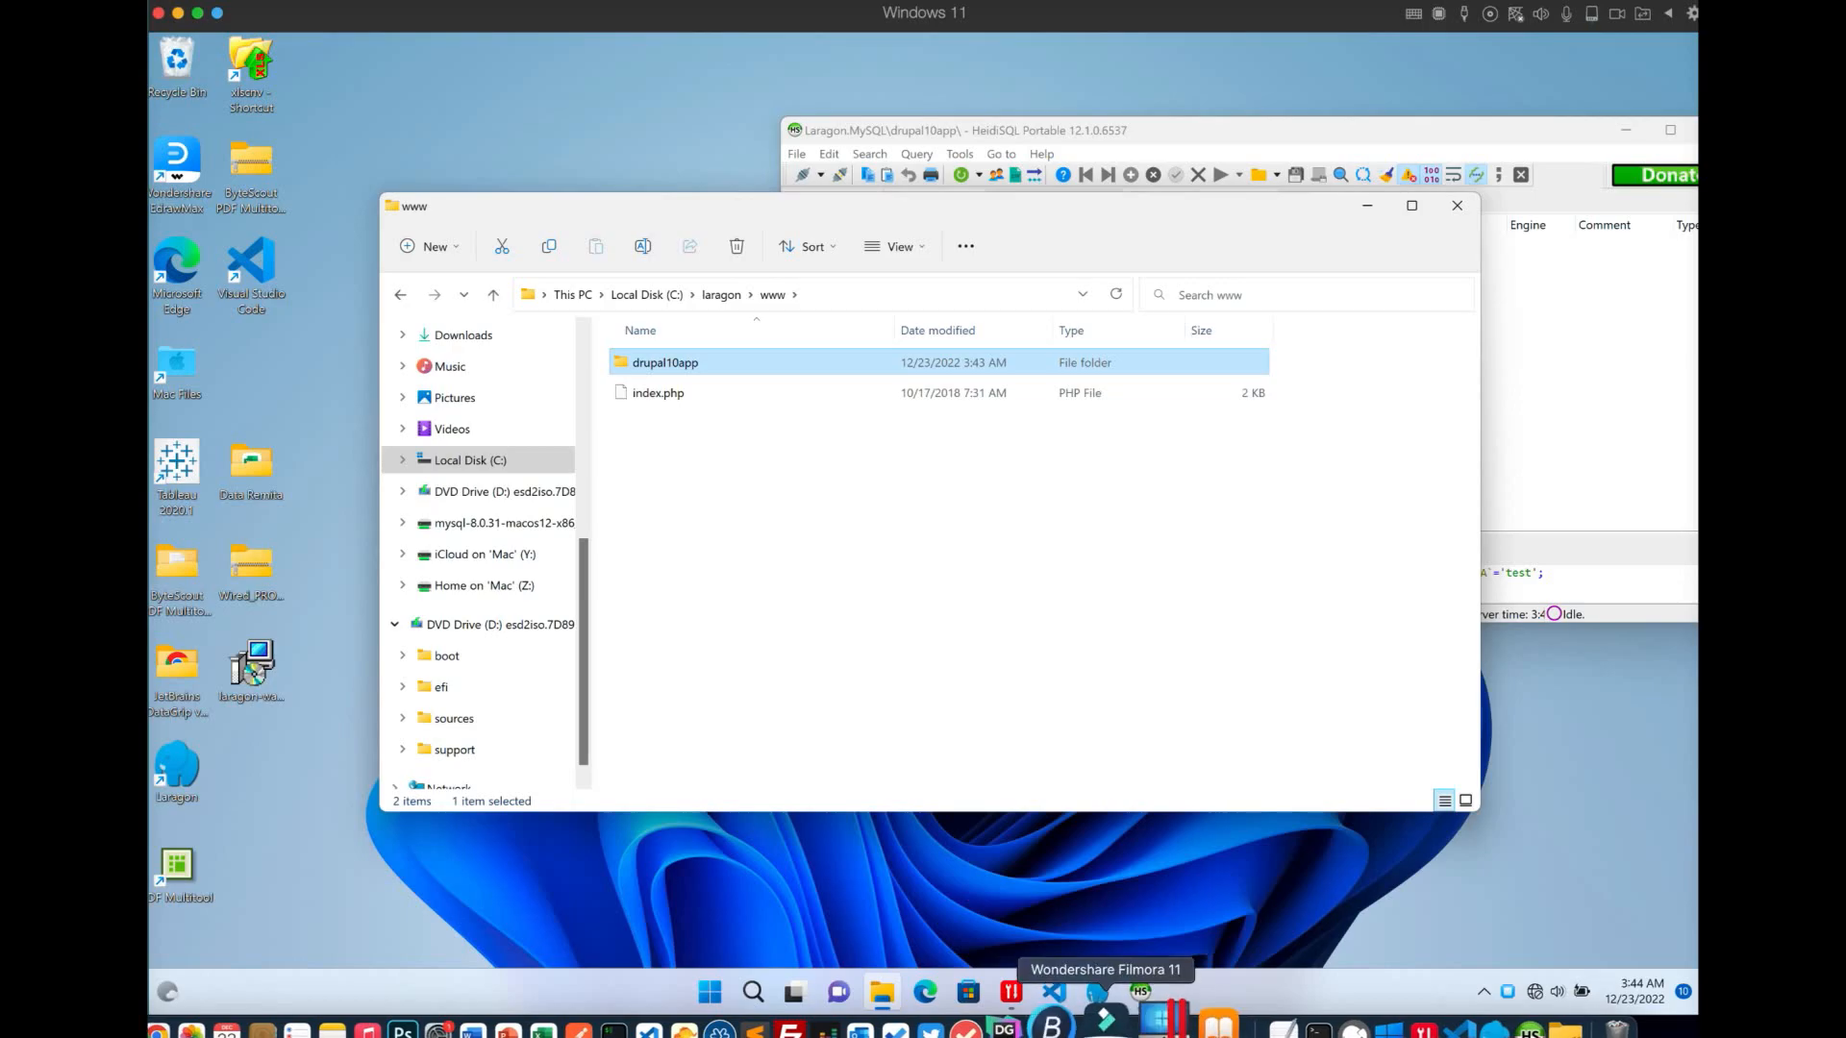
Launch drupal10app from Laragon's www menu and centre the Chrome window showing the installer
click(1096, 991)
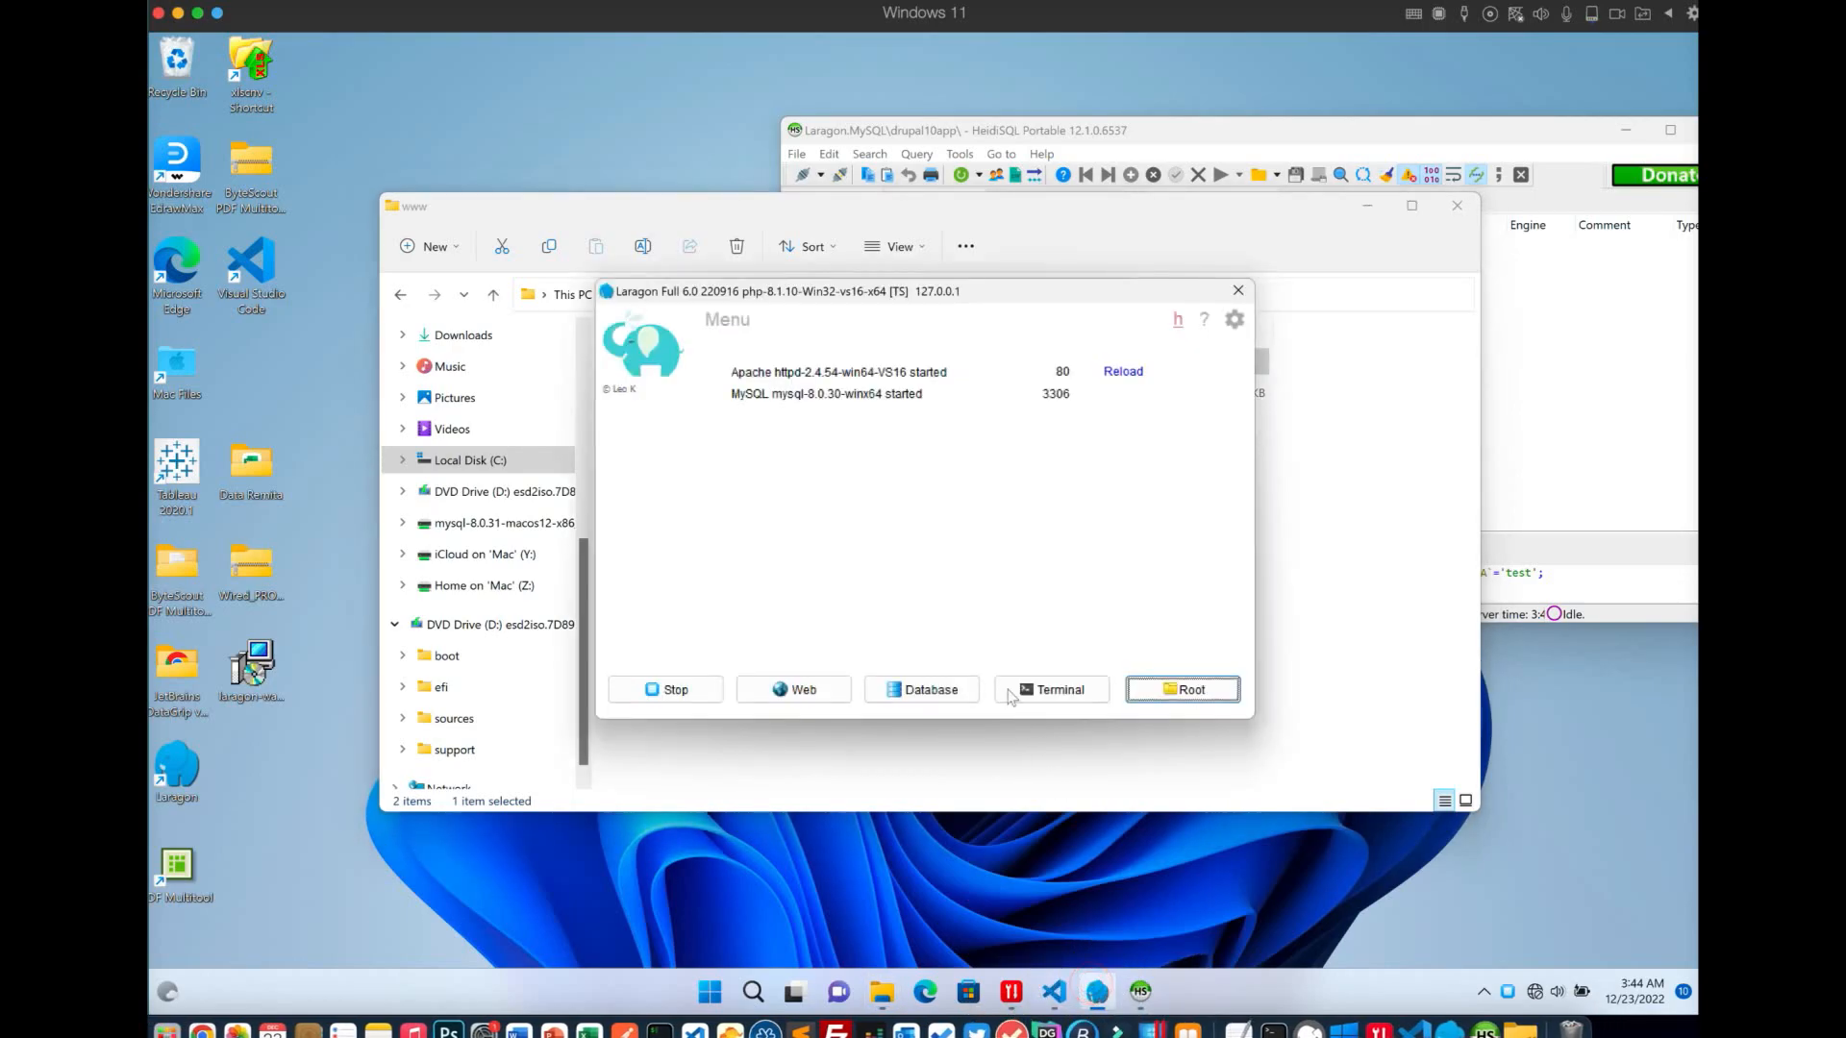
right_click(870, 505)
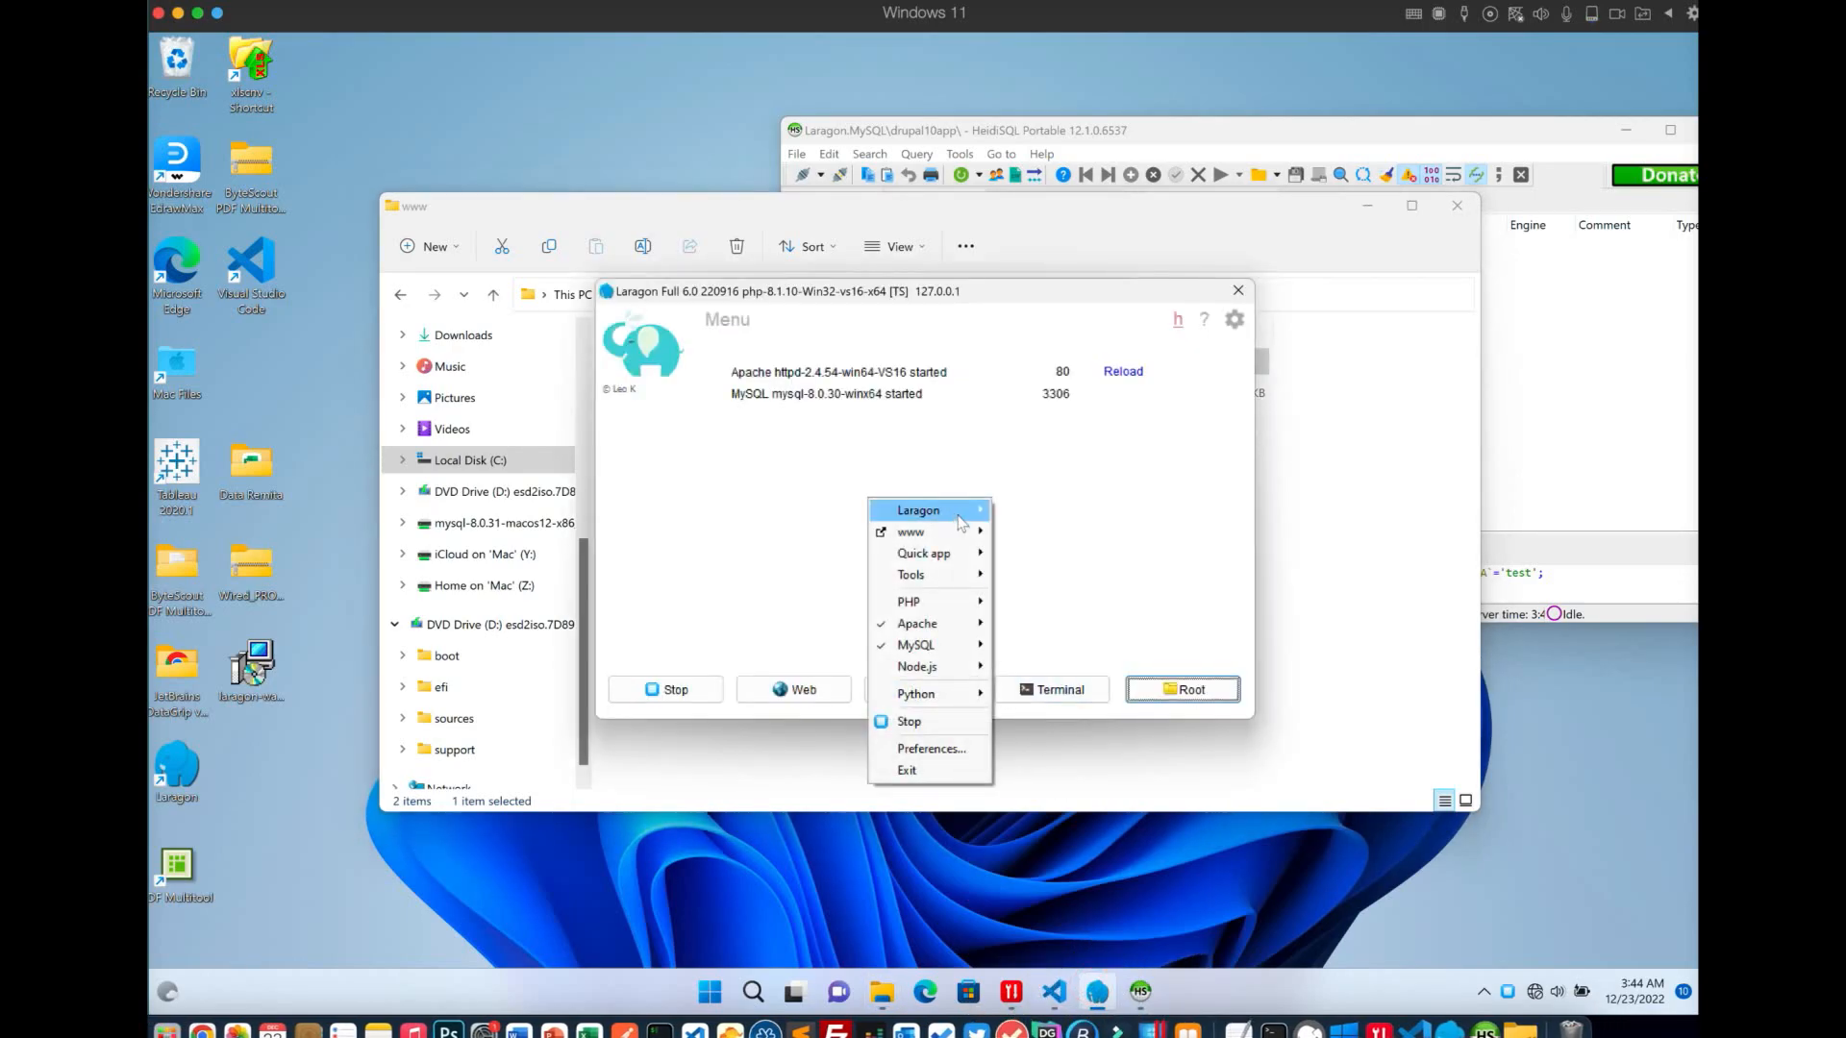
mouse_move(956, 510)
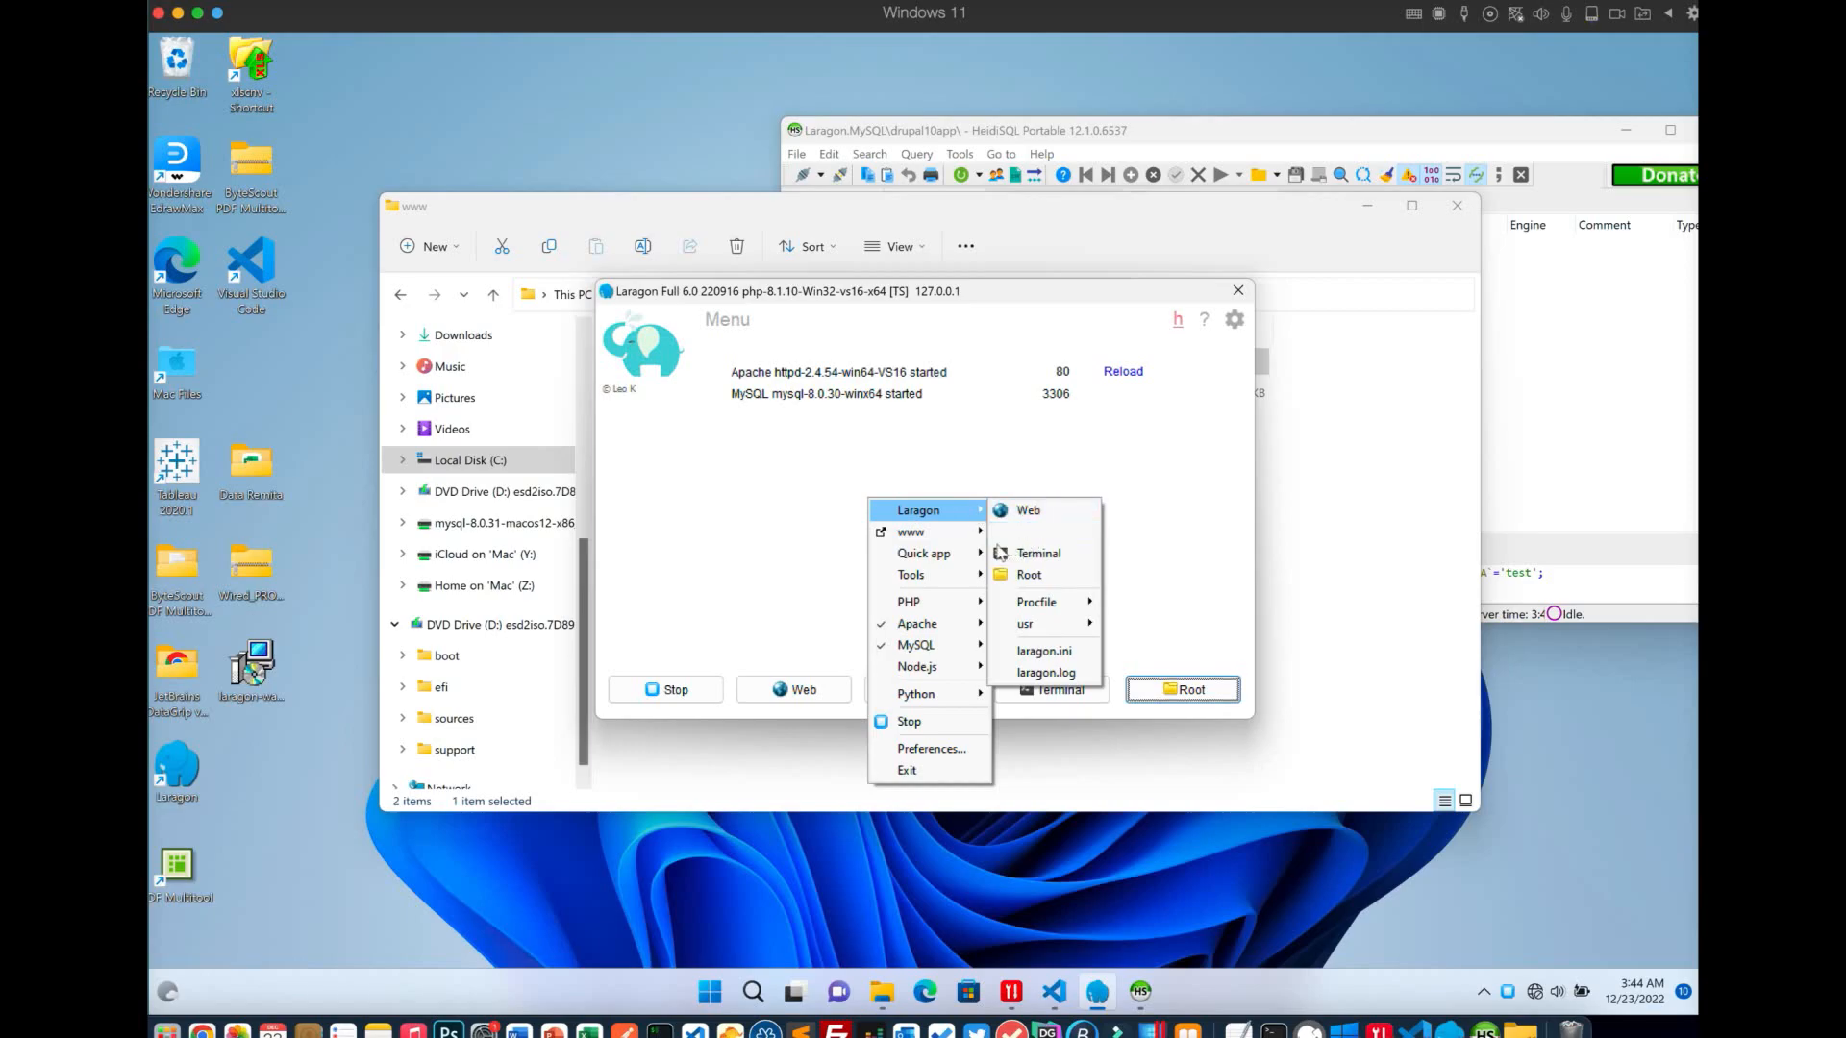
mouse_move(972, 544)
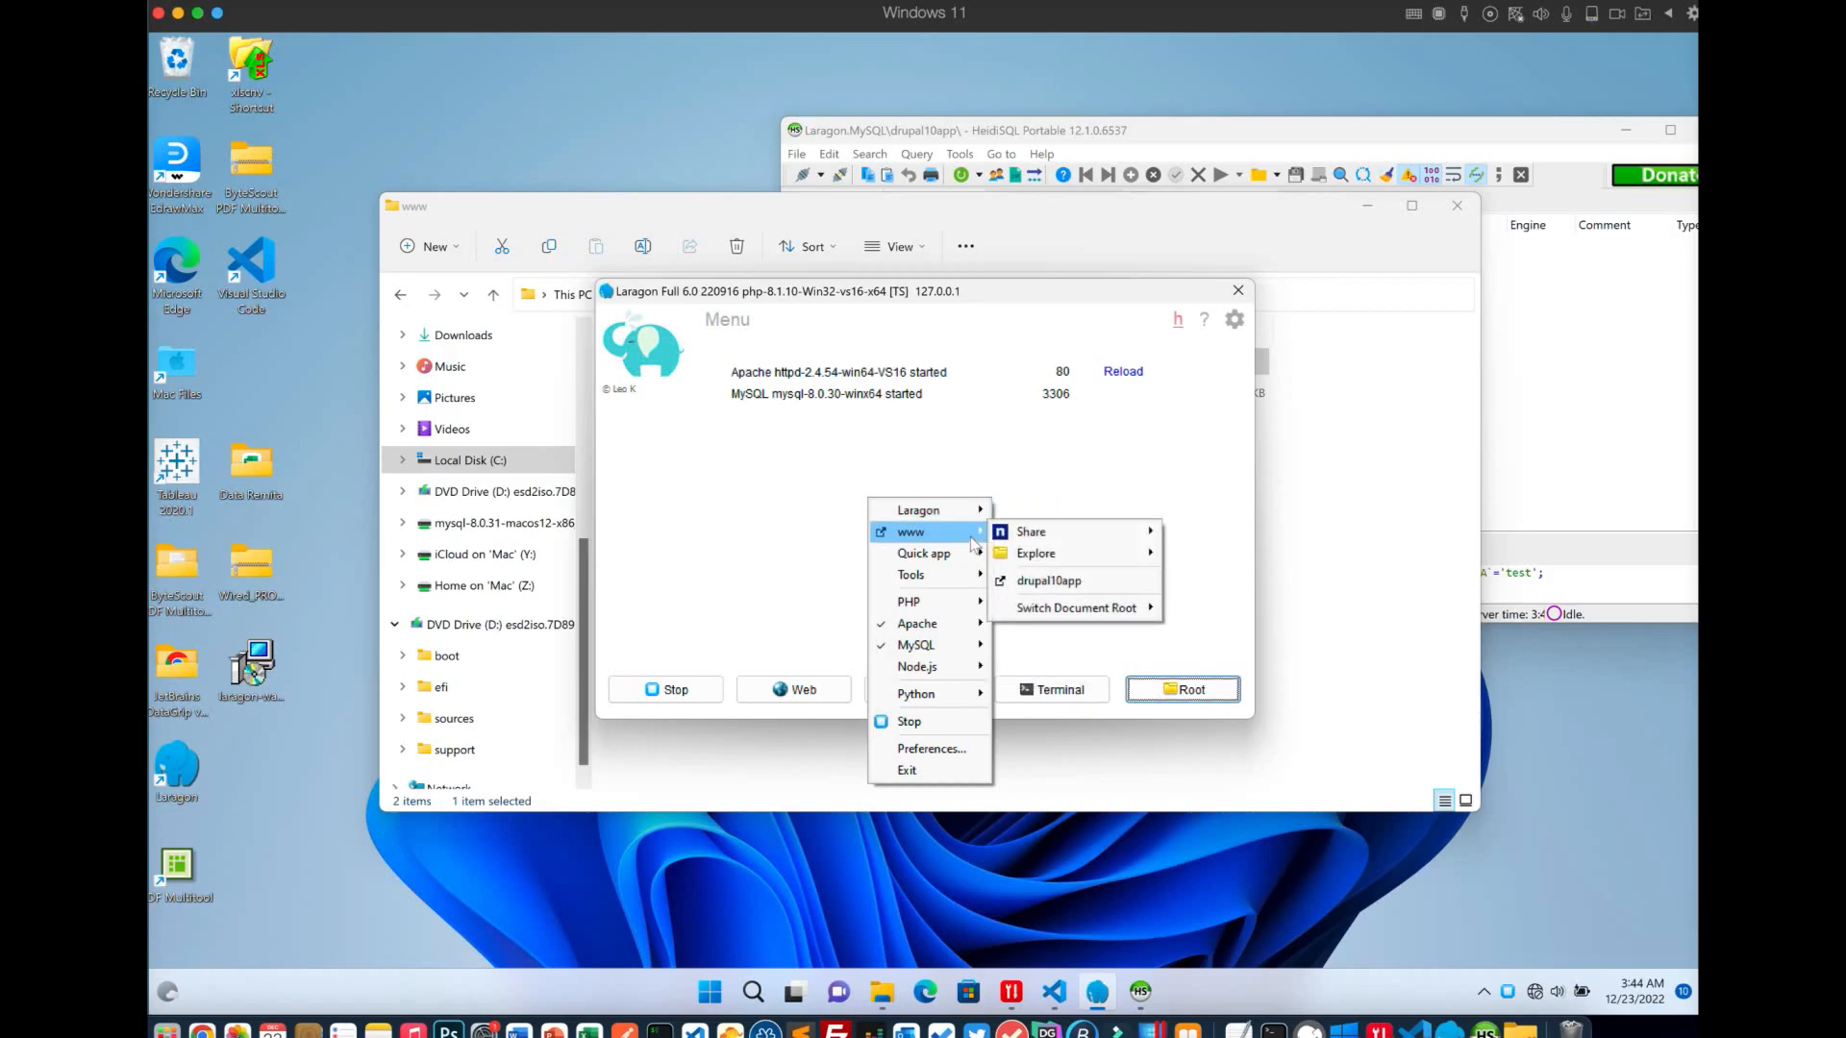
click(1048, 580)
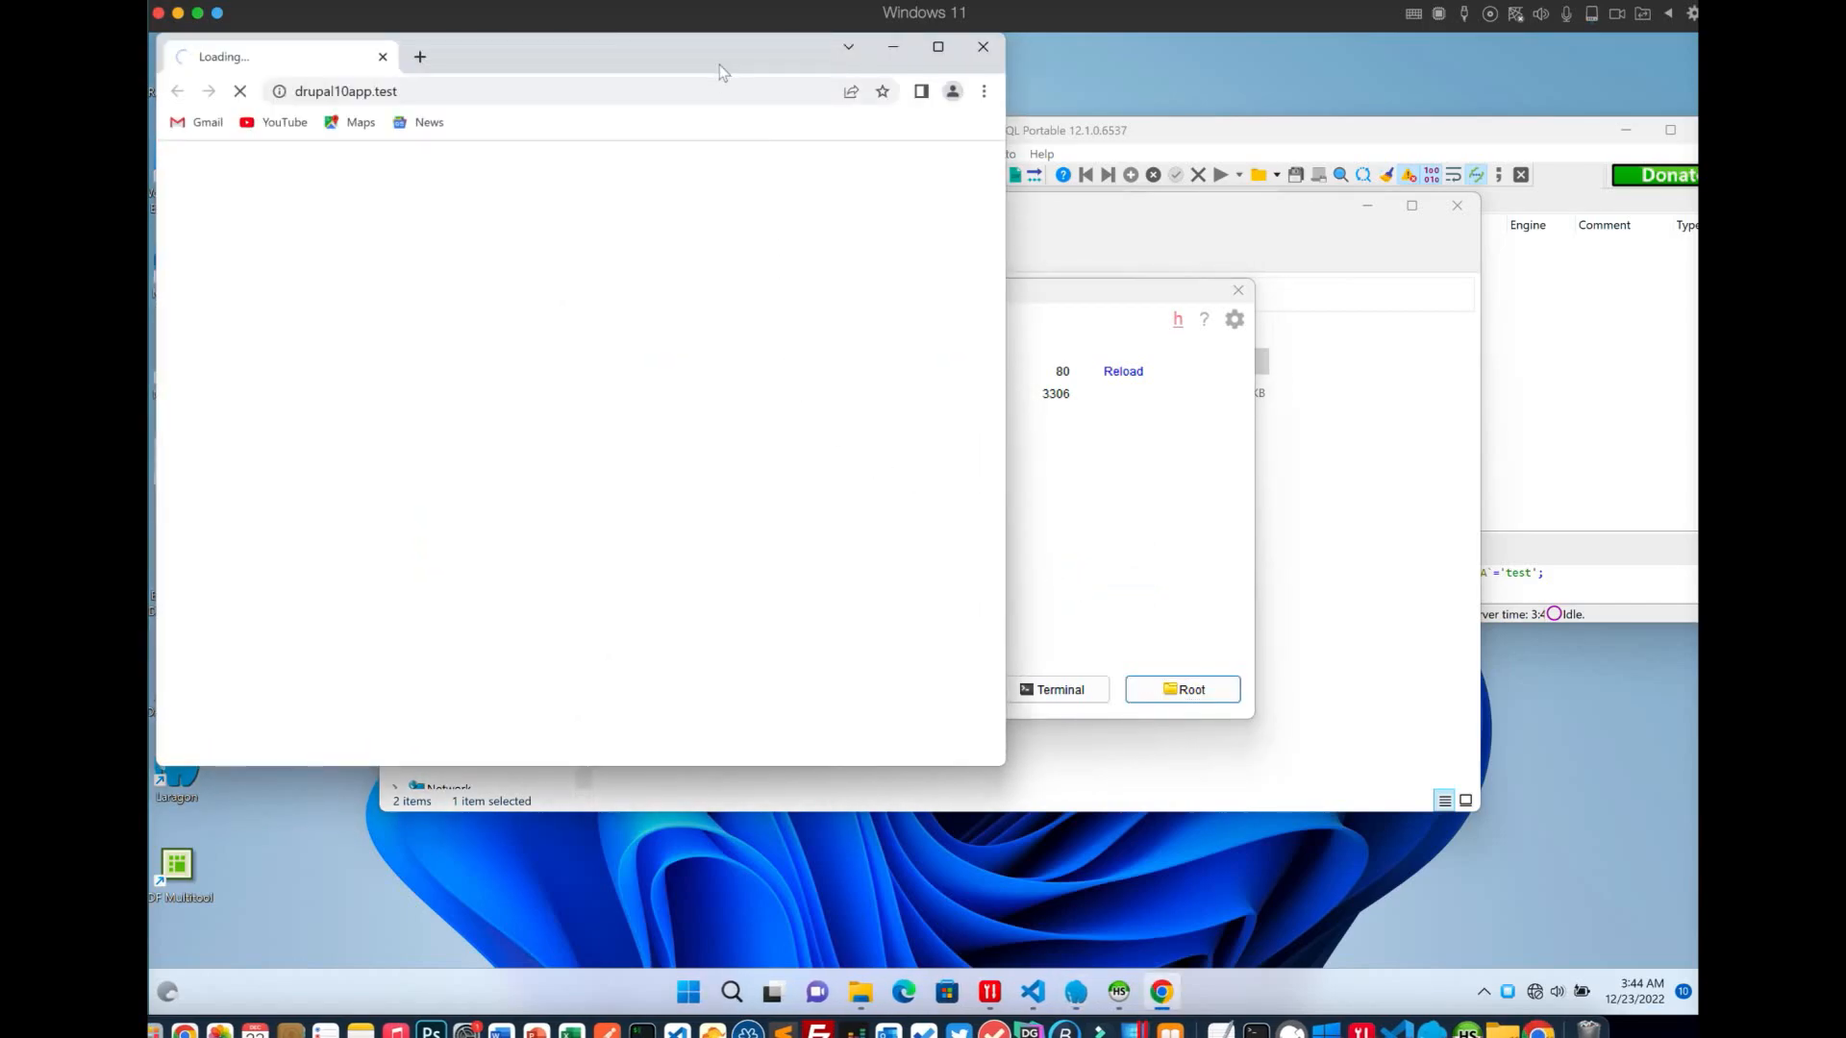
drag(722, 55, 1034, 99)
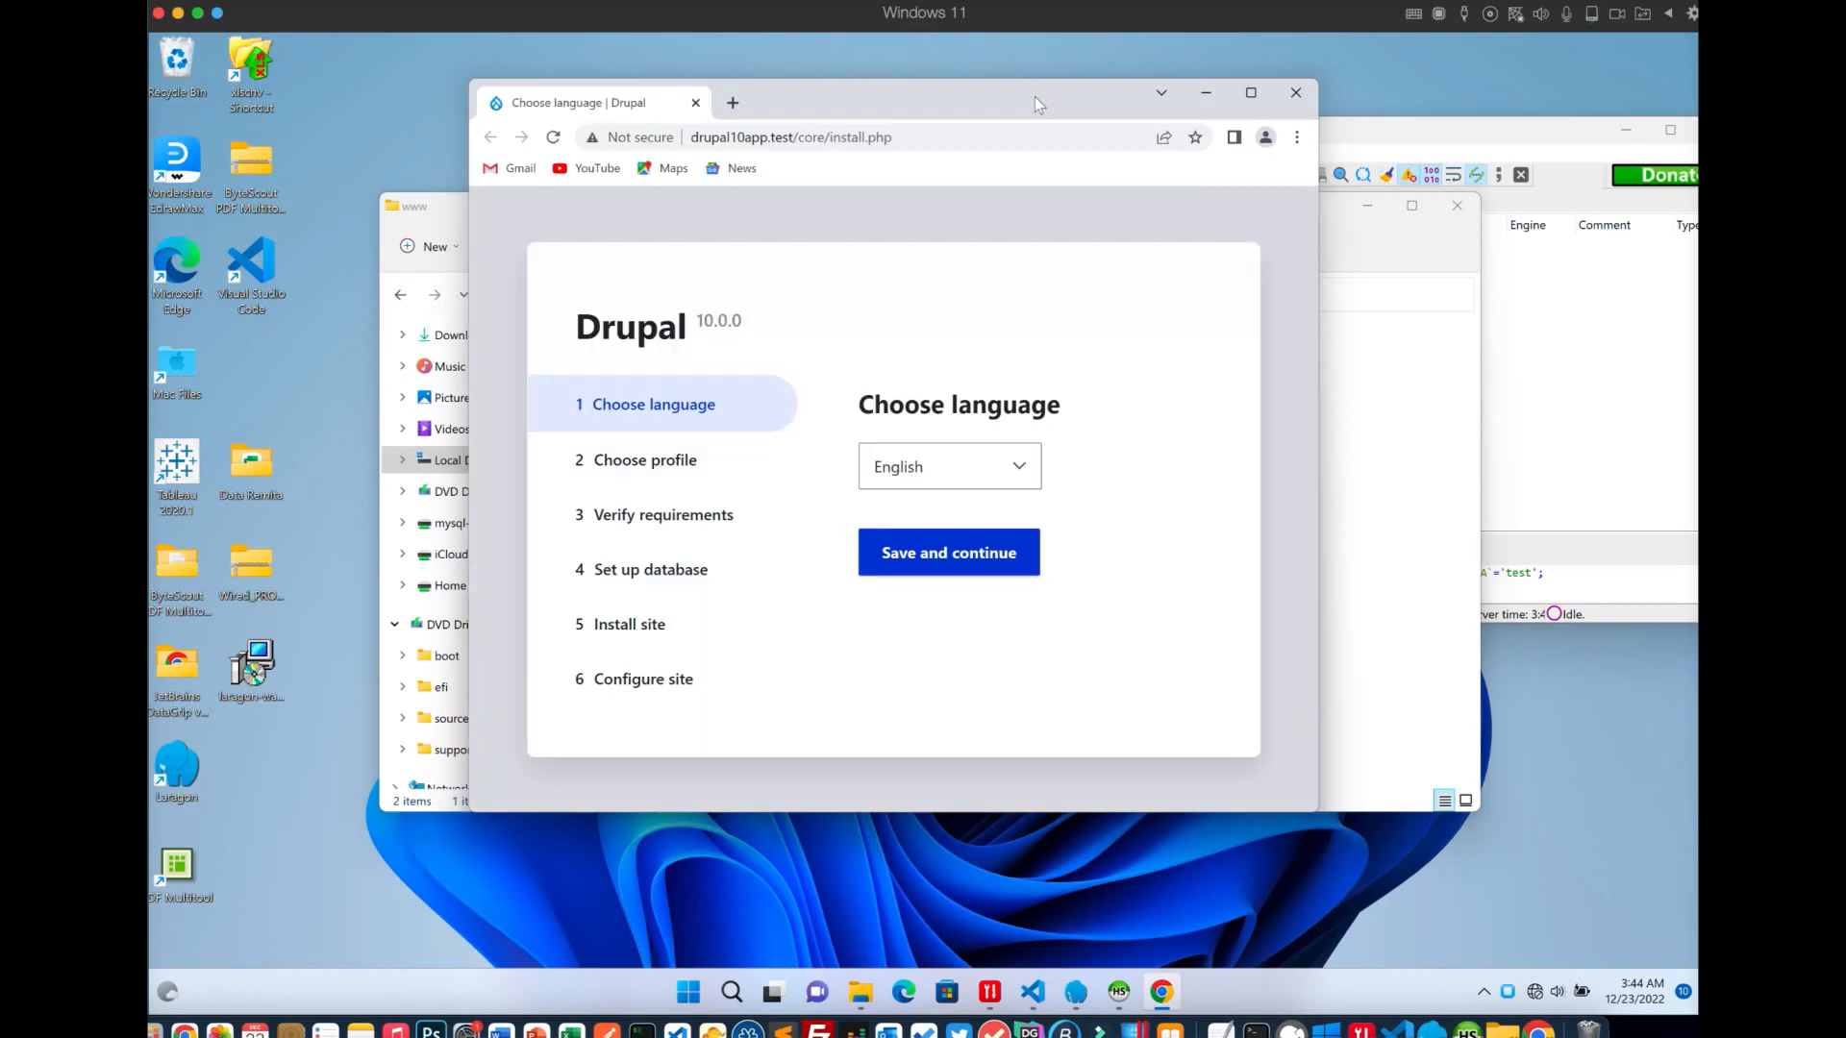
Accept English and the Standard profile, then review the requirements list showing the OPcode caching warning
double_click(1035, 96)
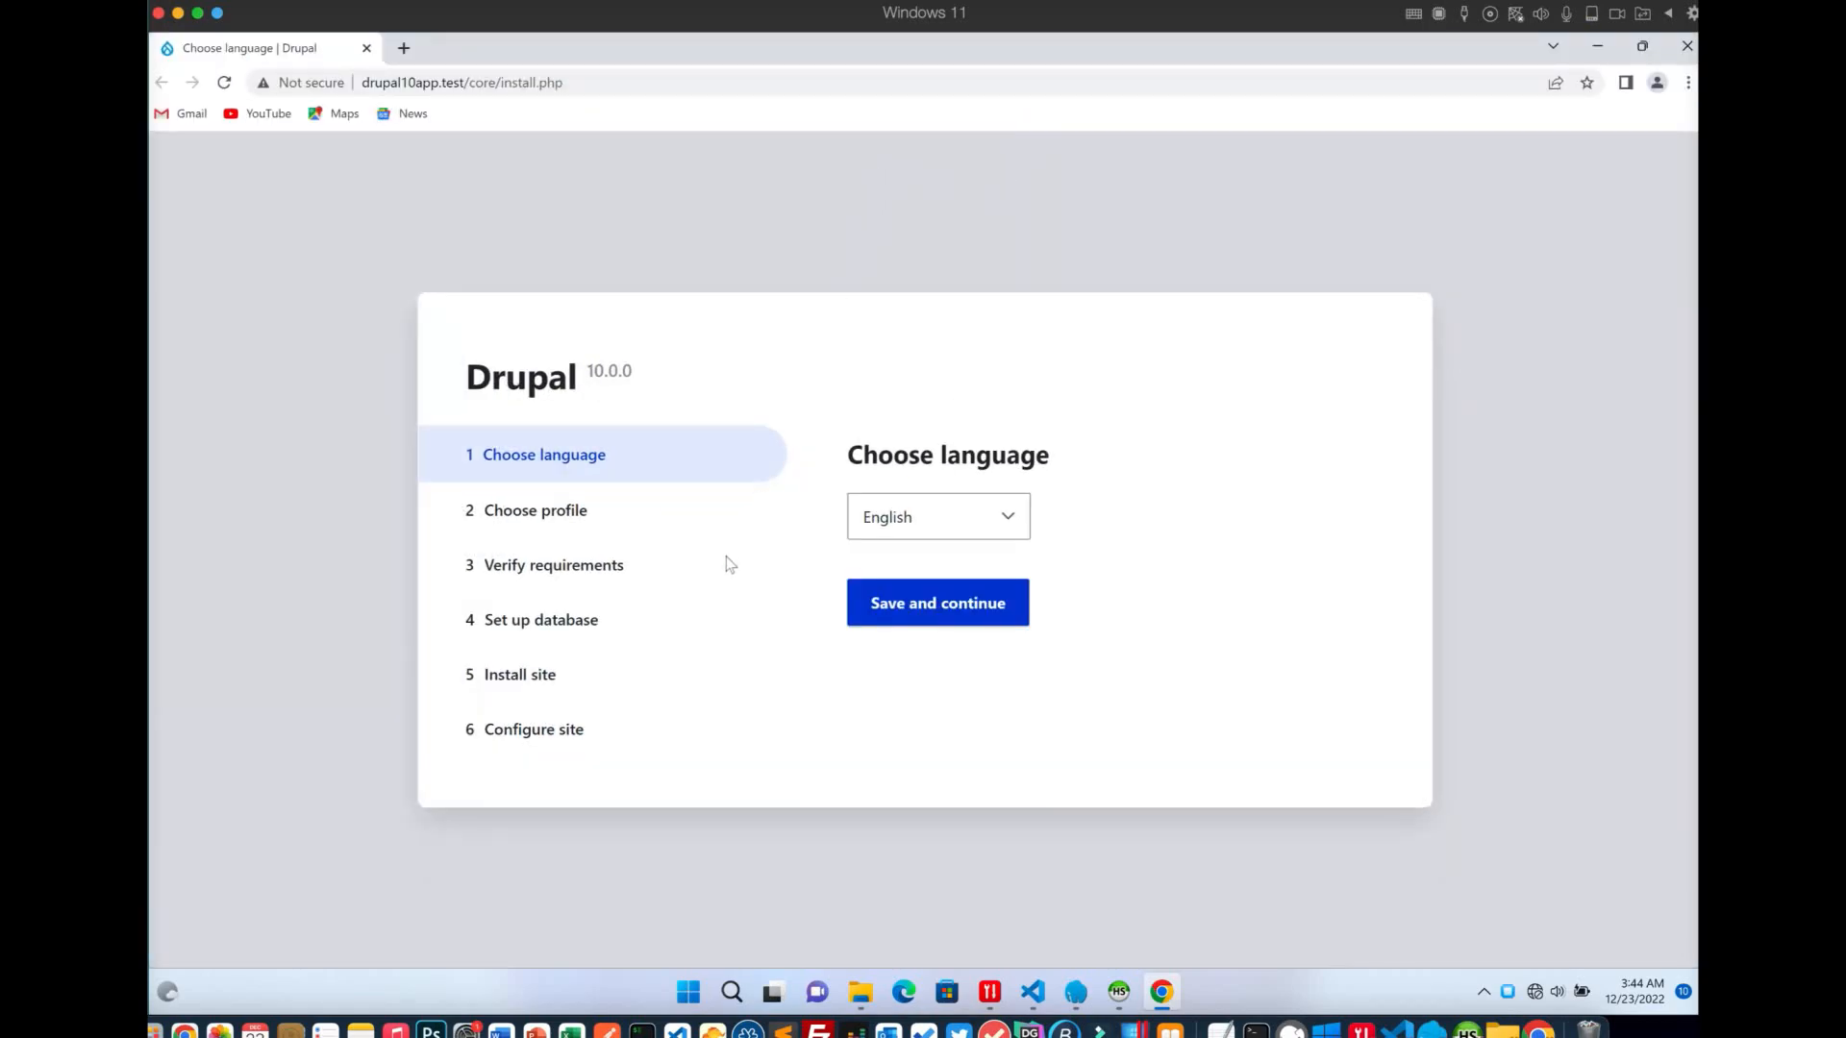
click(920, 606)
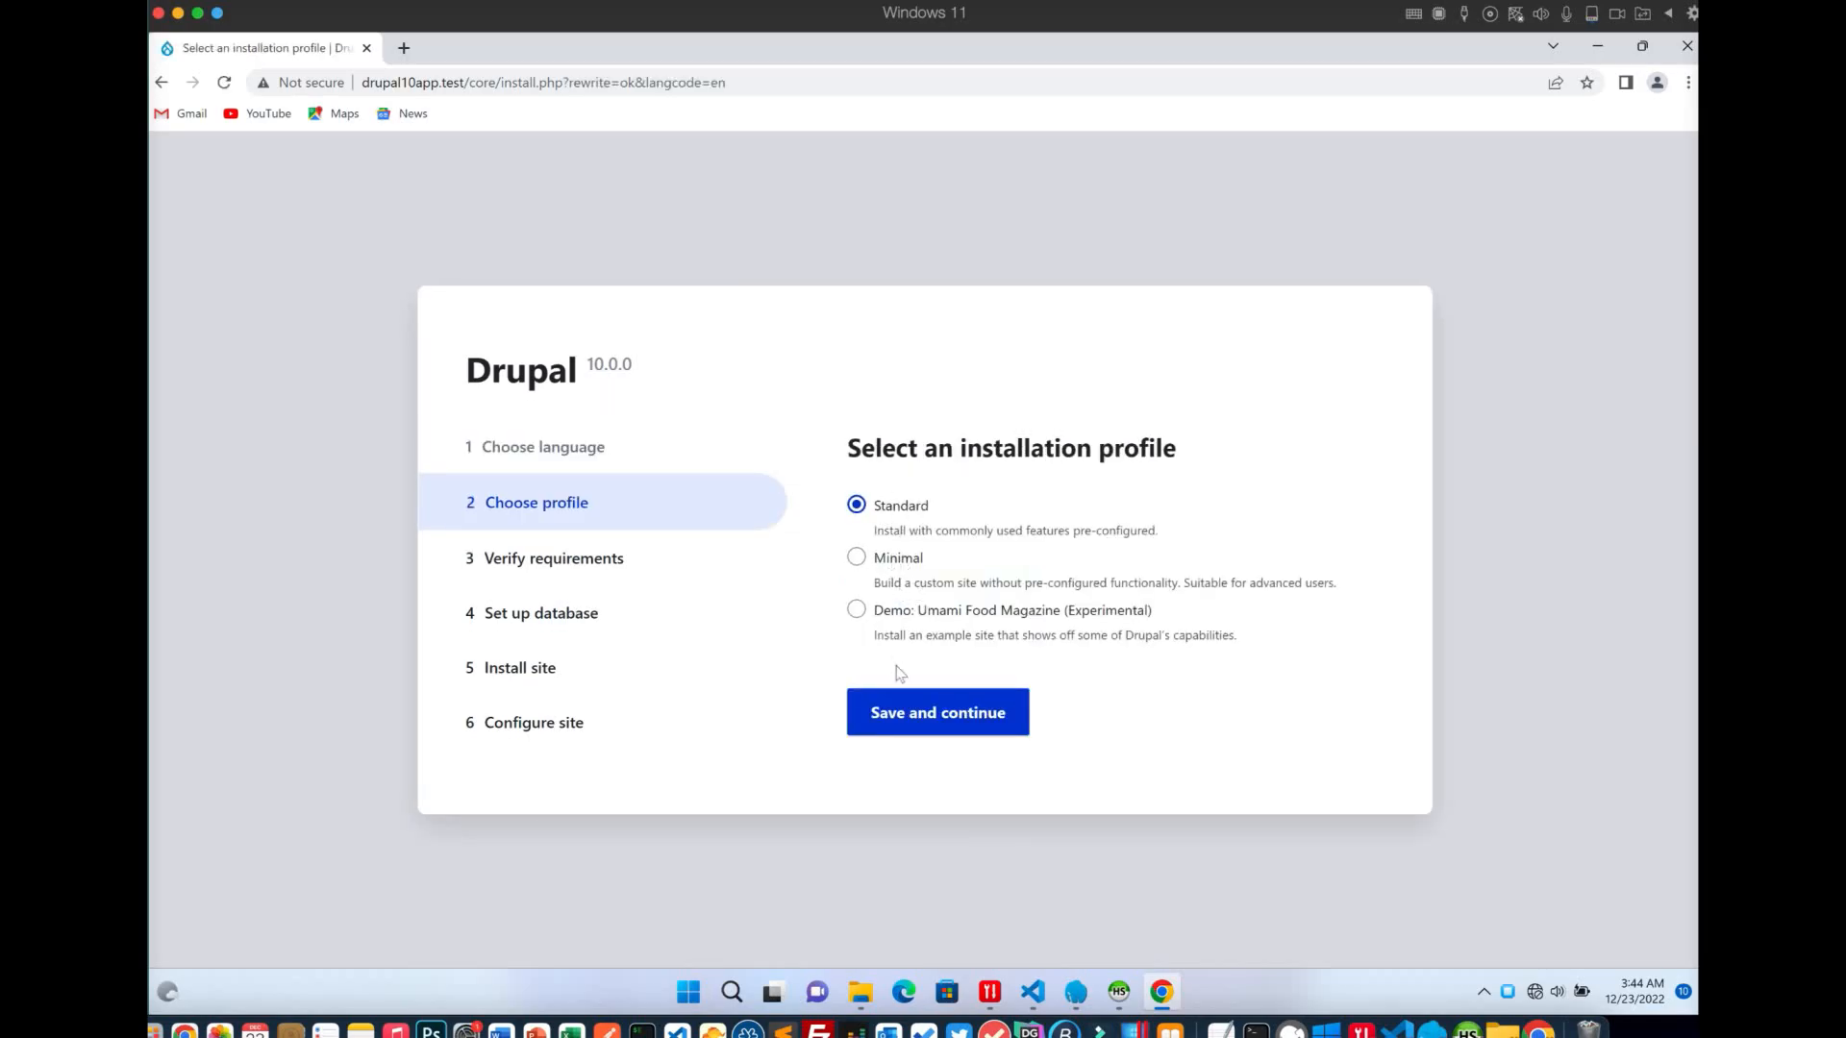
click(906, 713)
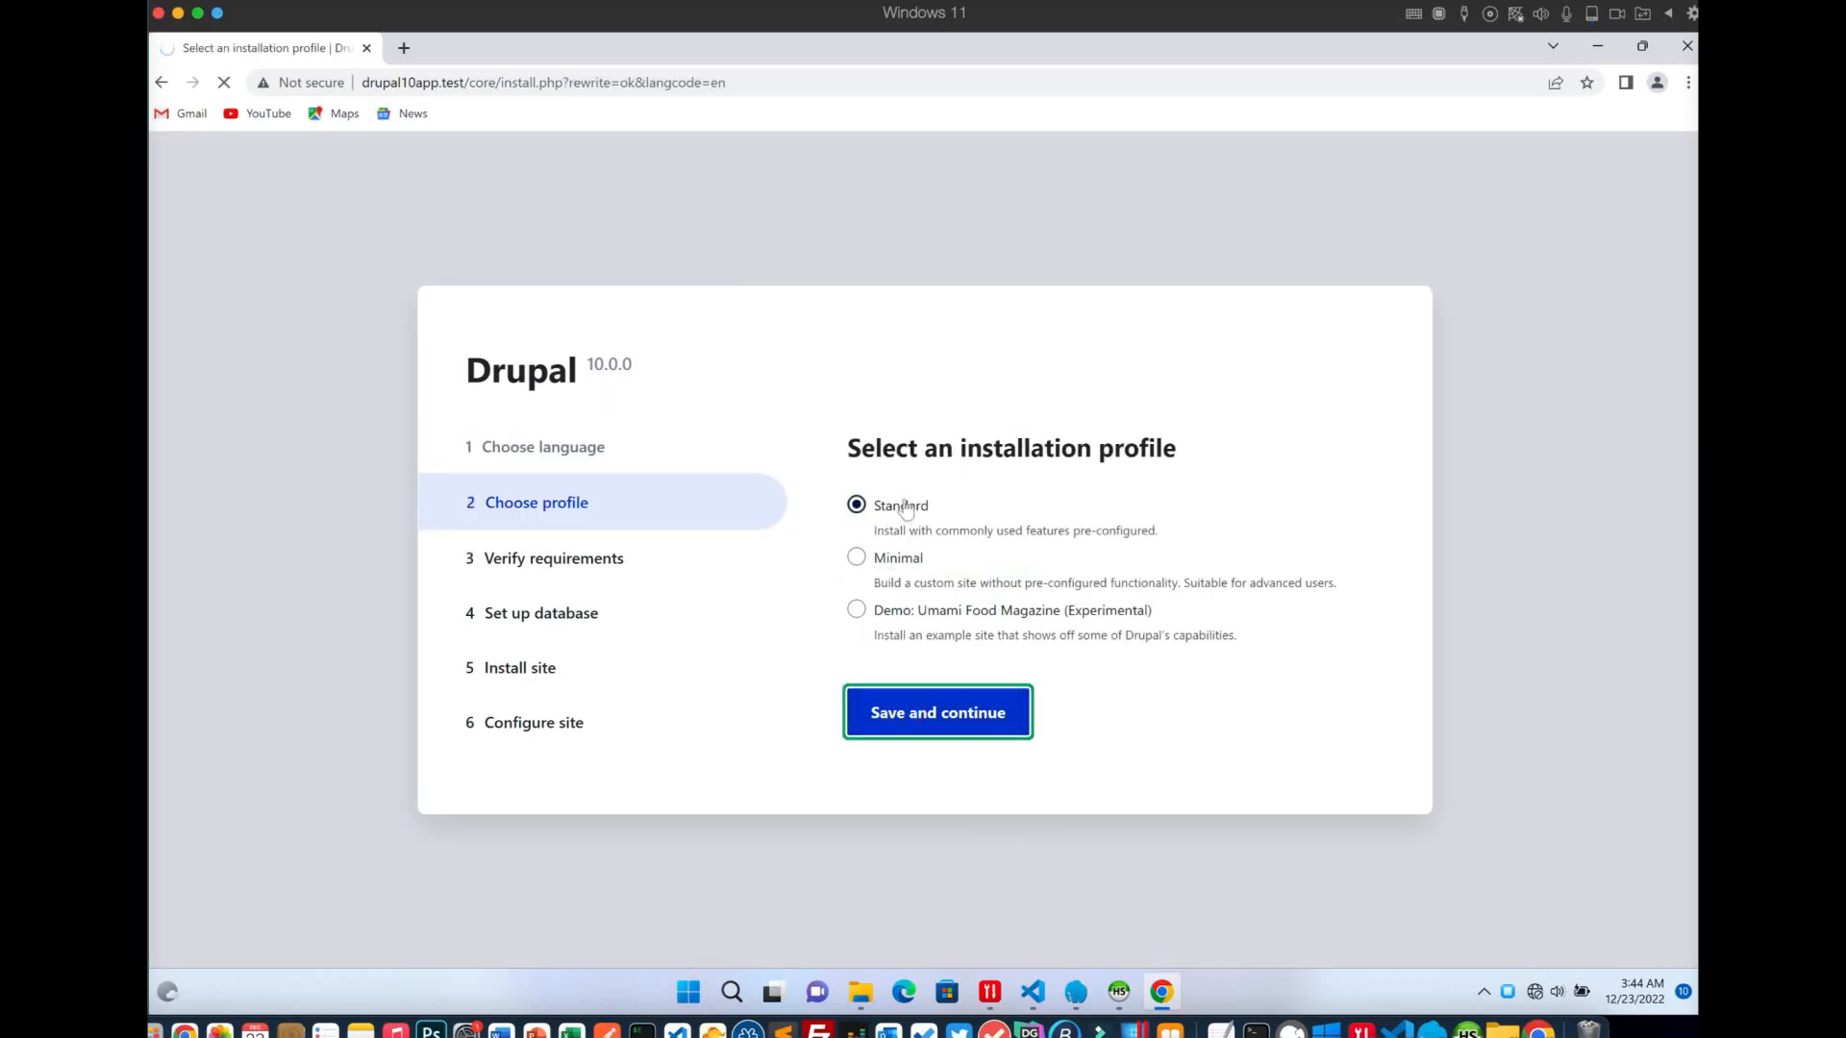
scroll(913, 586, down, 3)
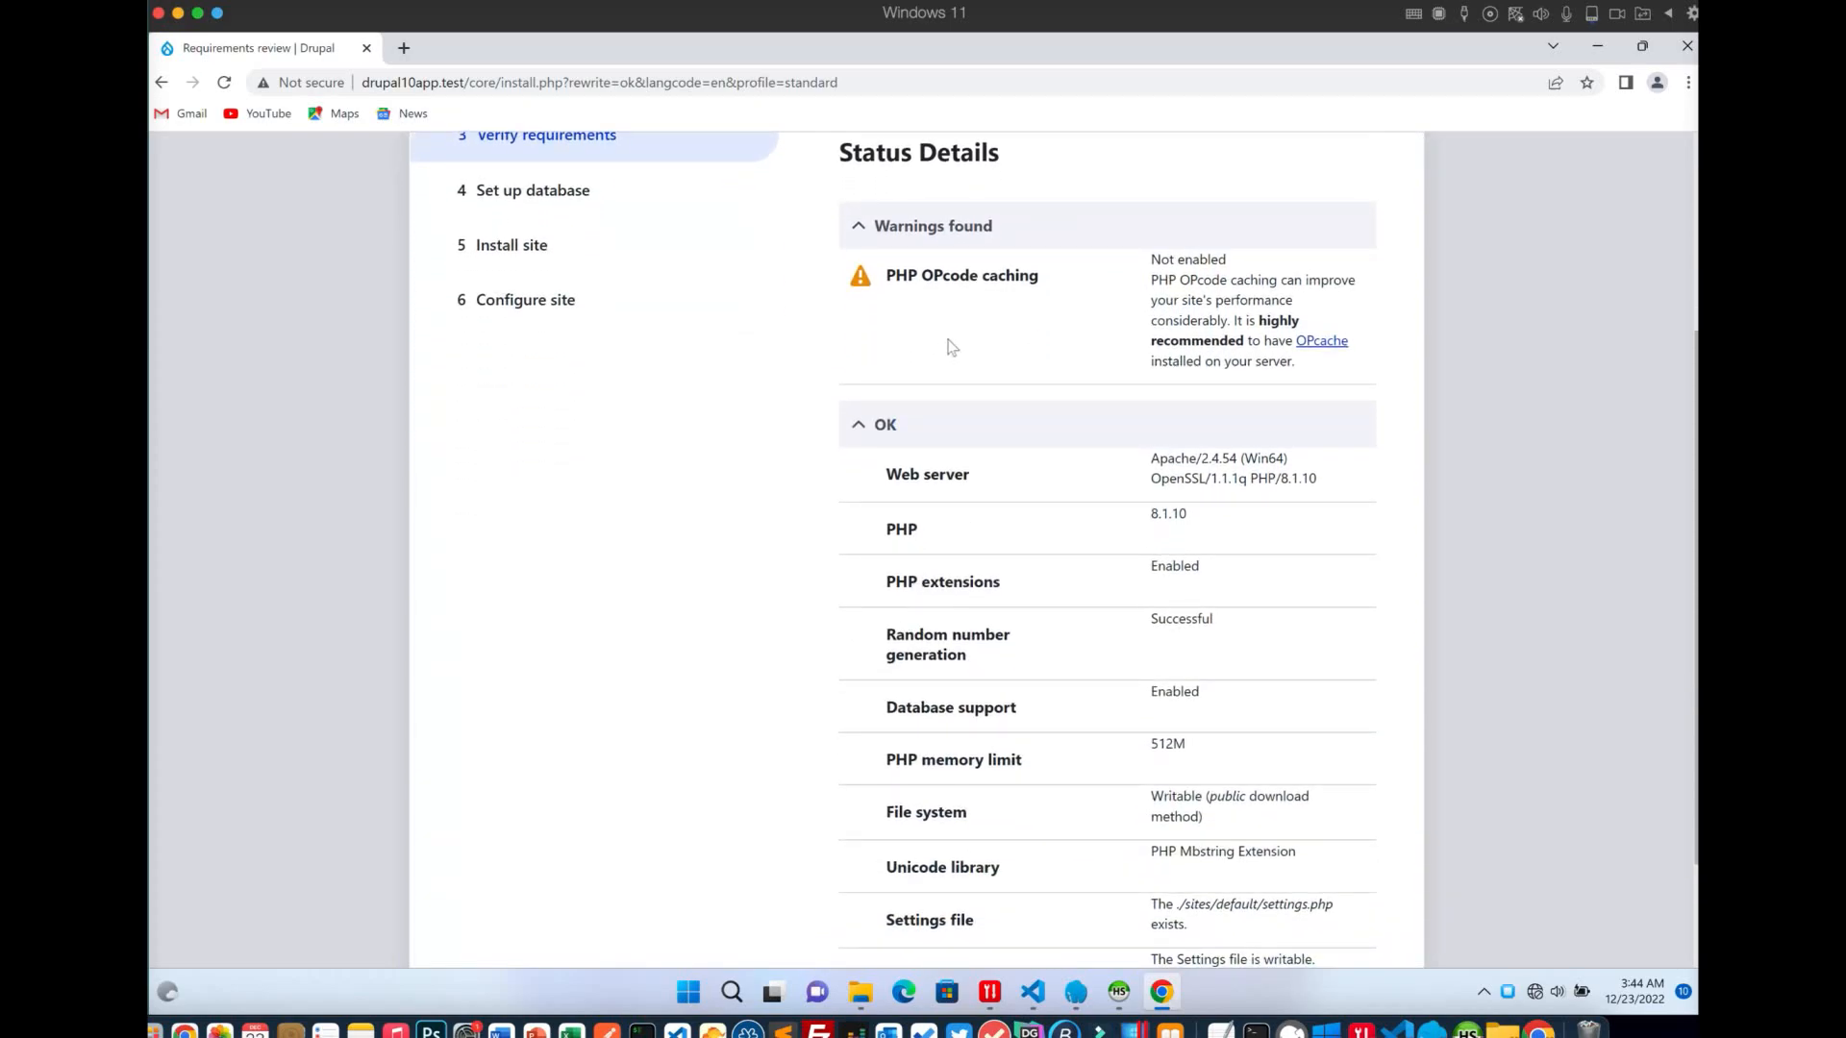
scroll(951, 347, down, 2)
scroll(951, 347, up, 3)
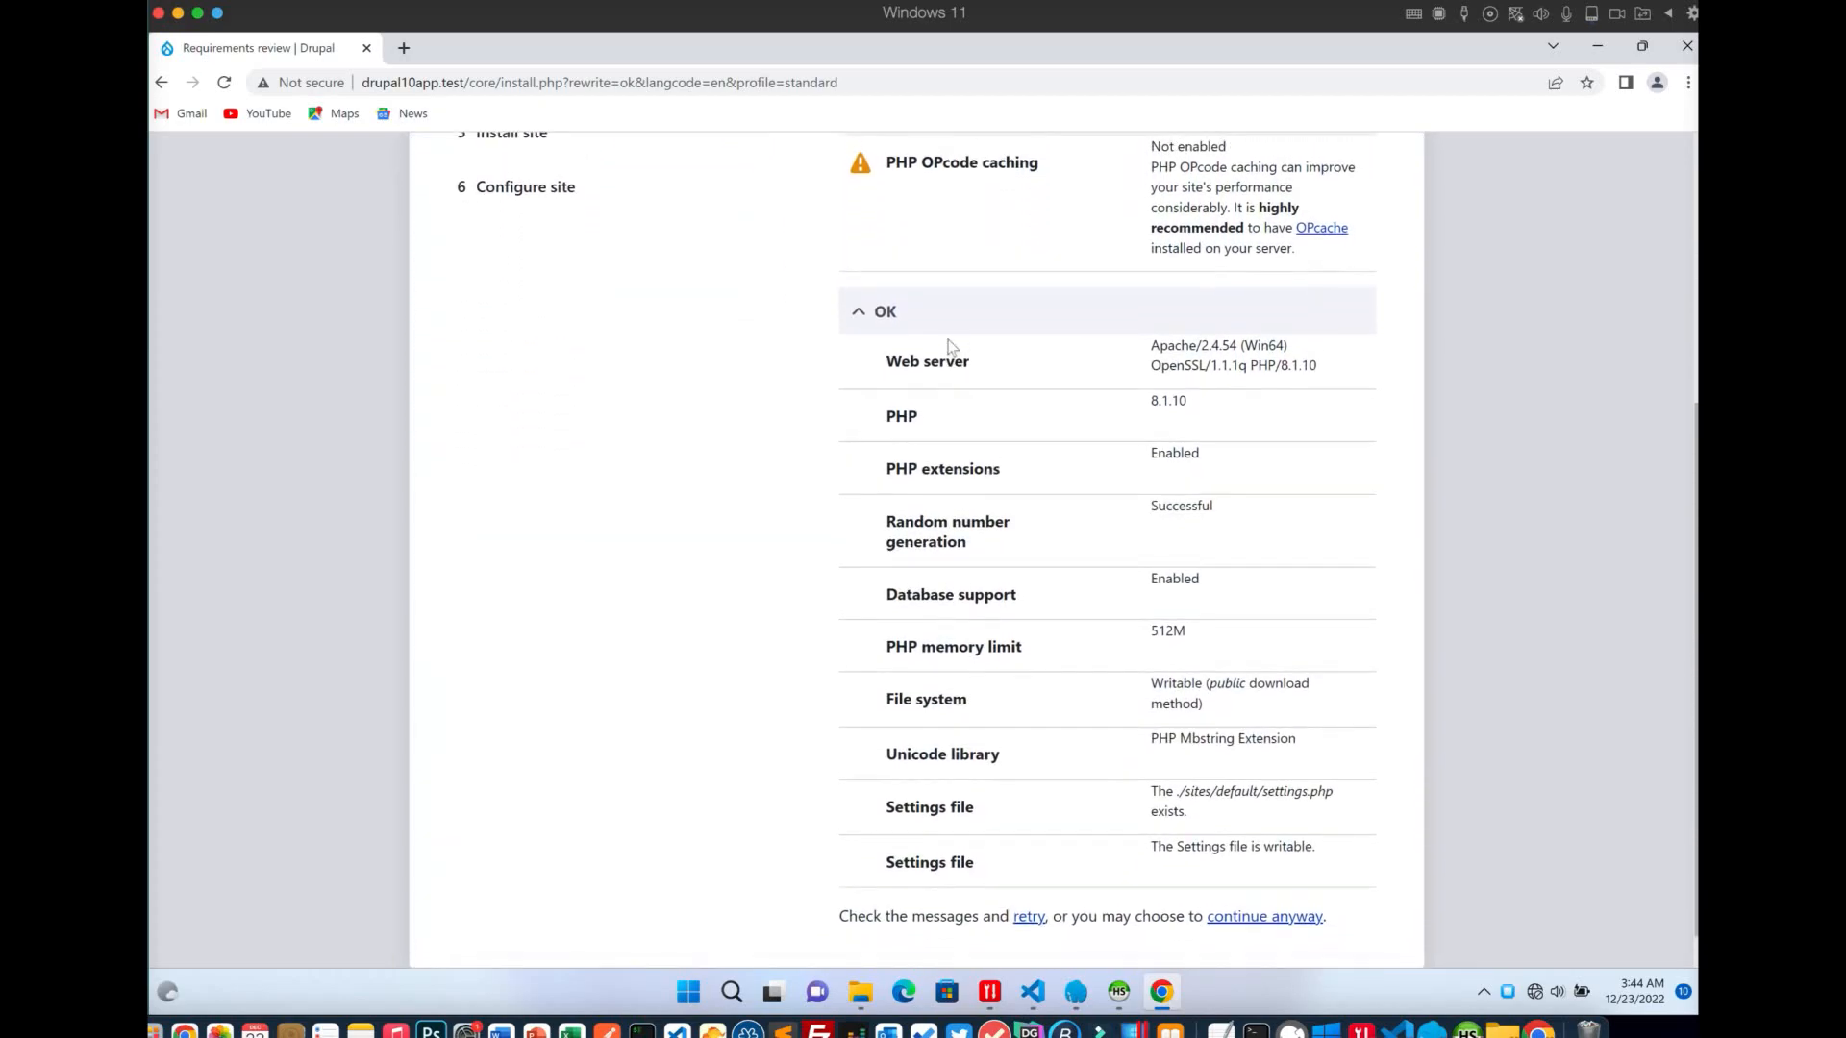
scroll(950, 346, up, 1)
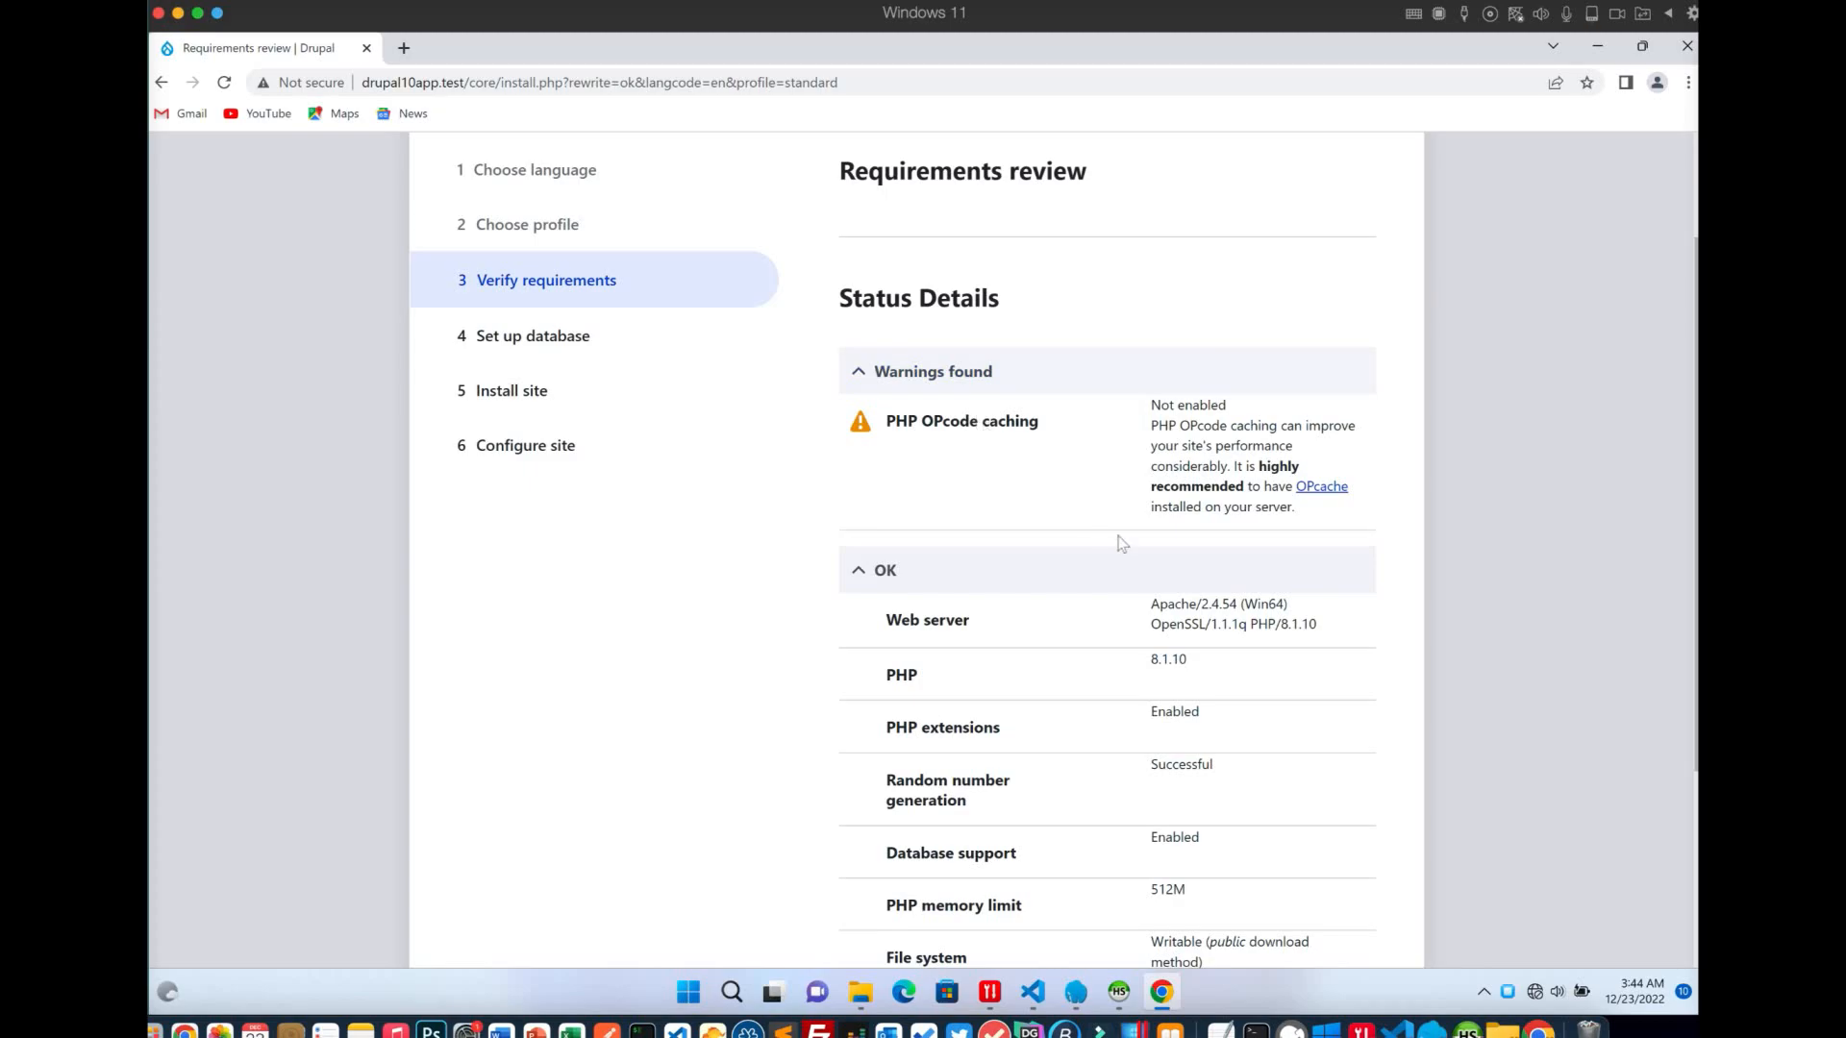
click(1076, 991)
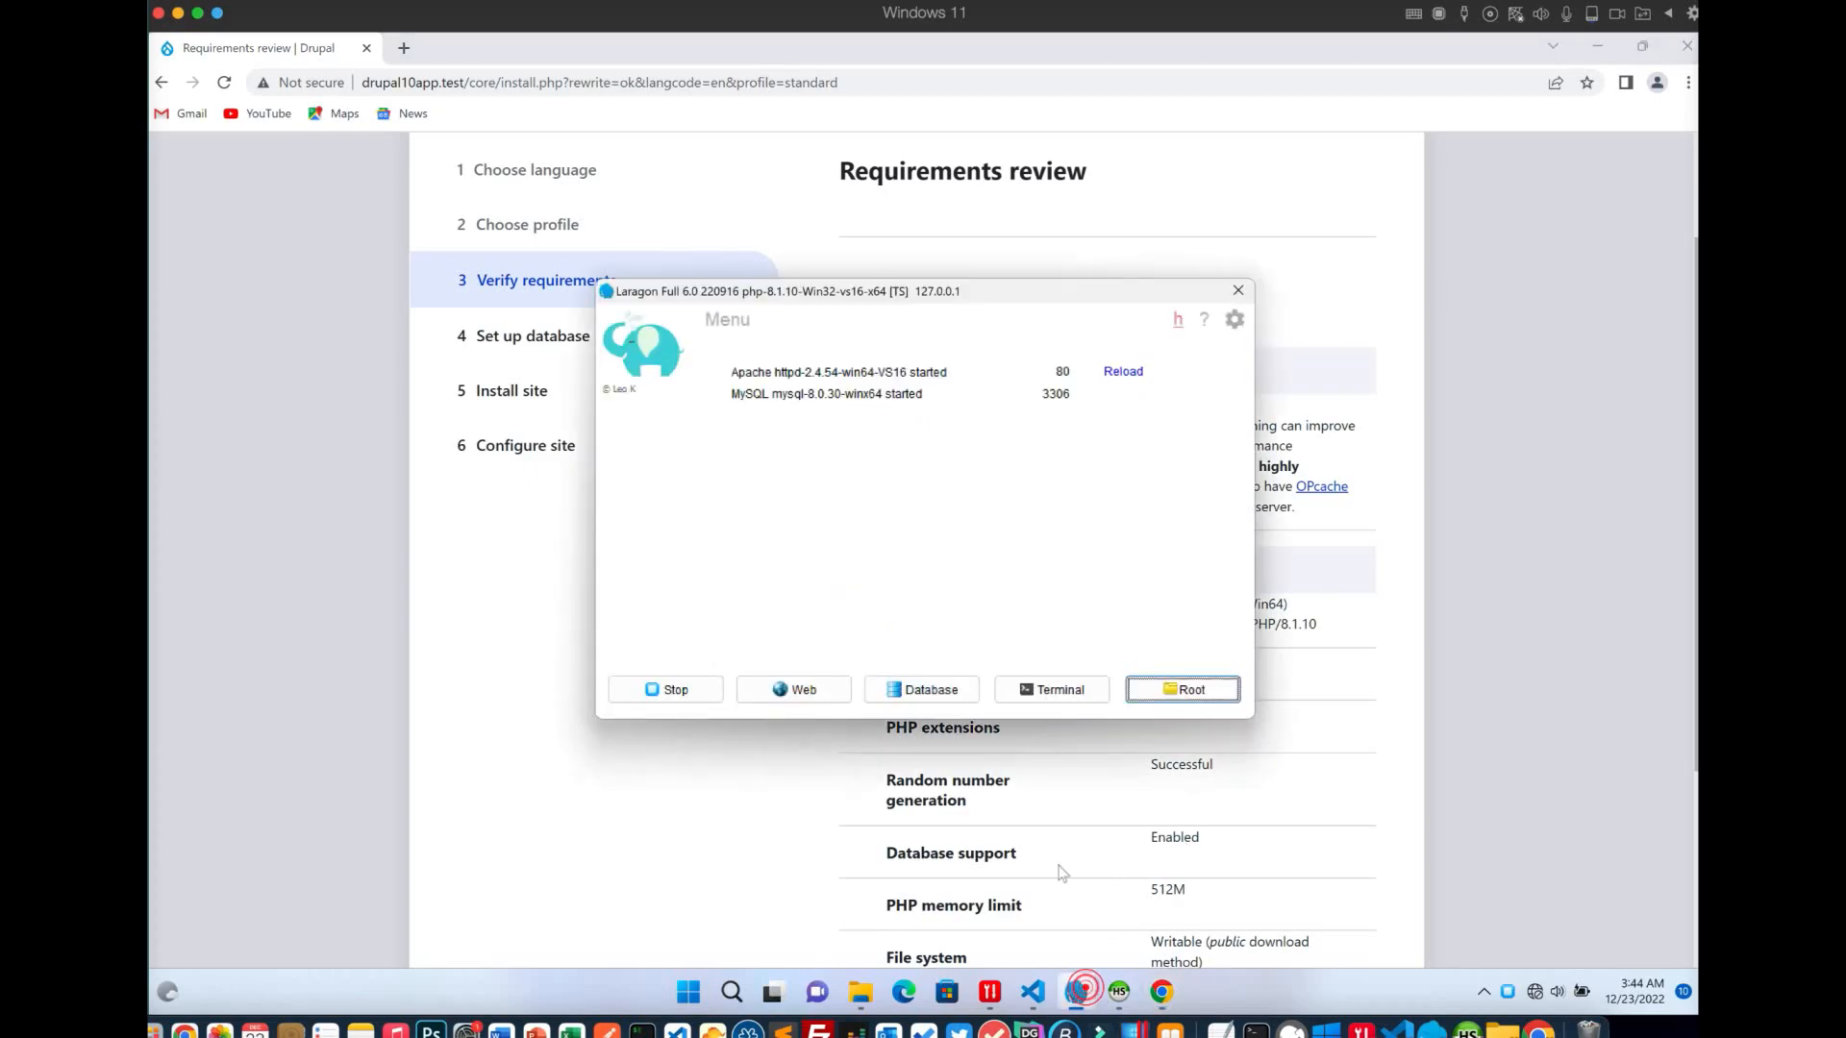
Enable opcache under Laragon's PHP Extensions and reload the Drupal requirements page
right_click(959, 504)
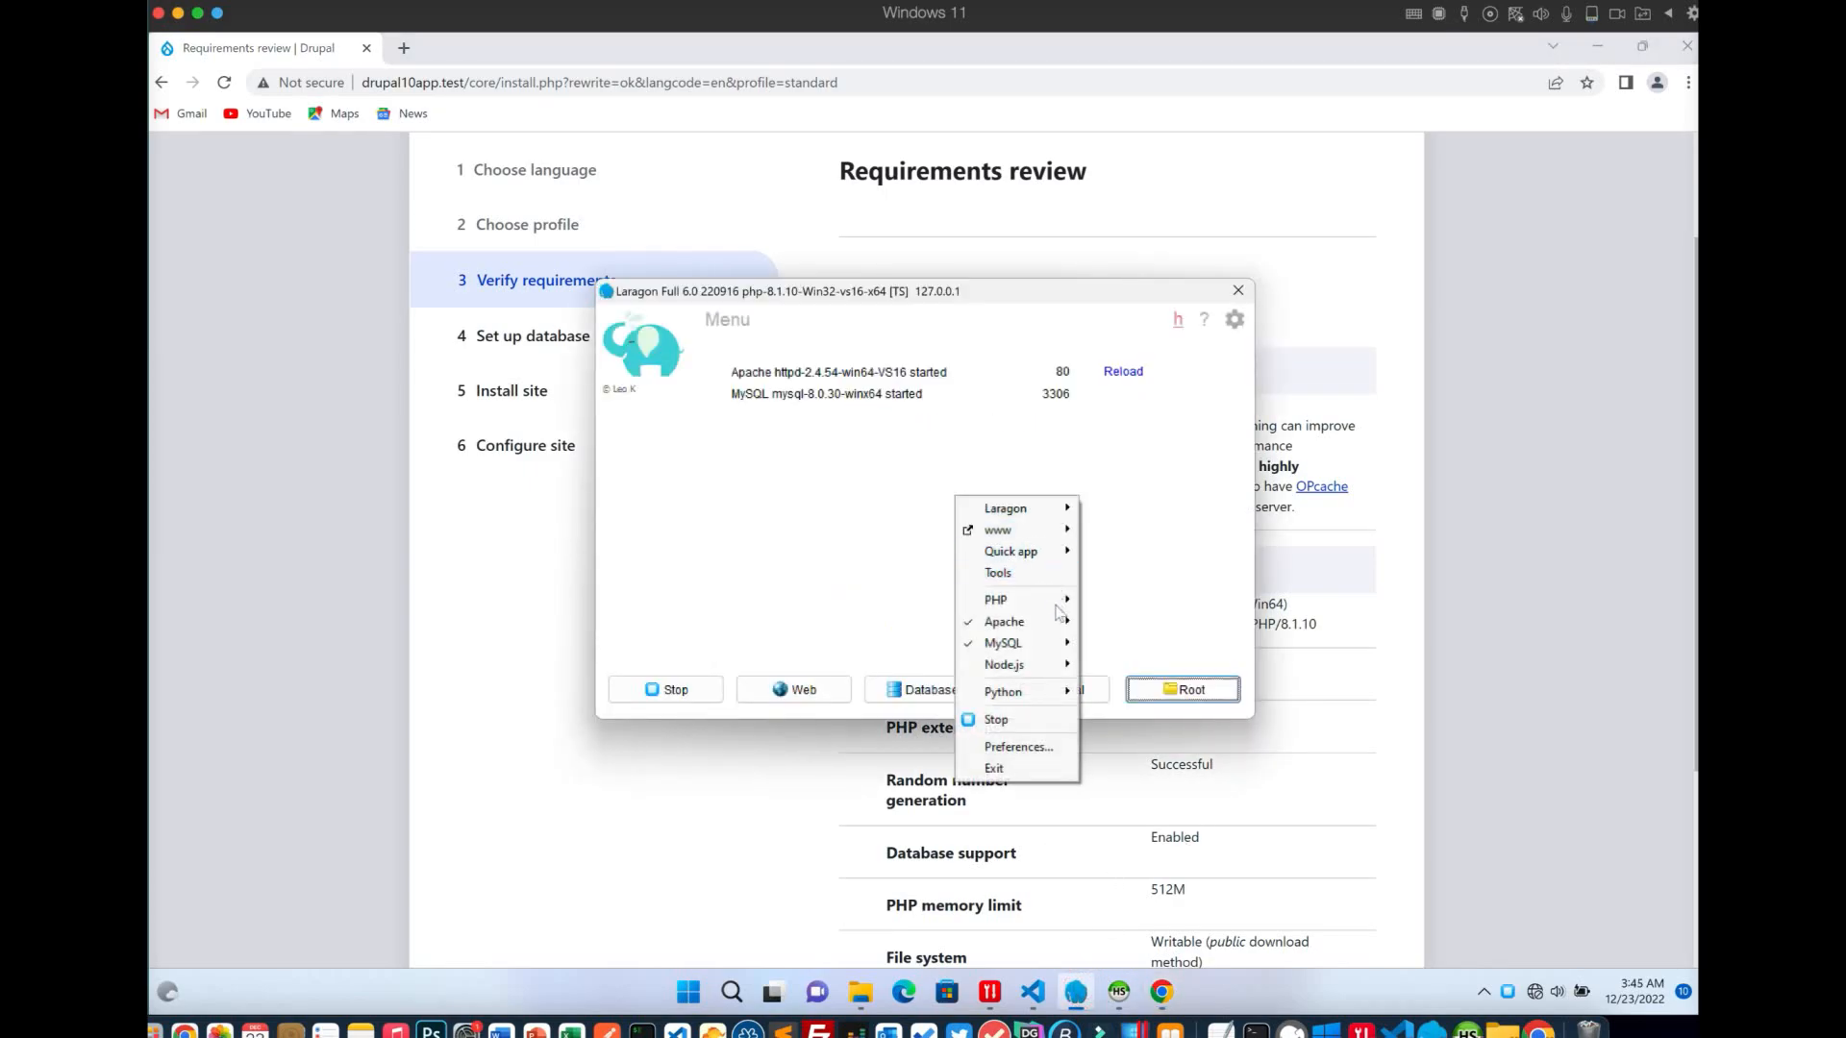
mouse_move(1057, 625)
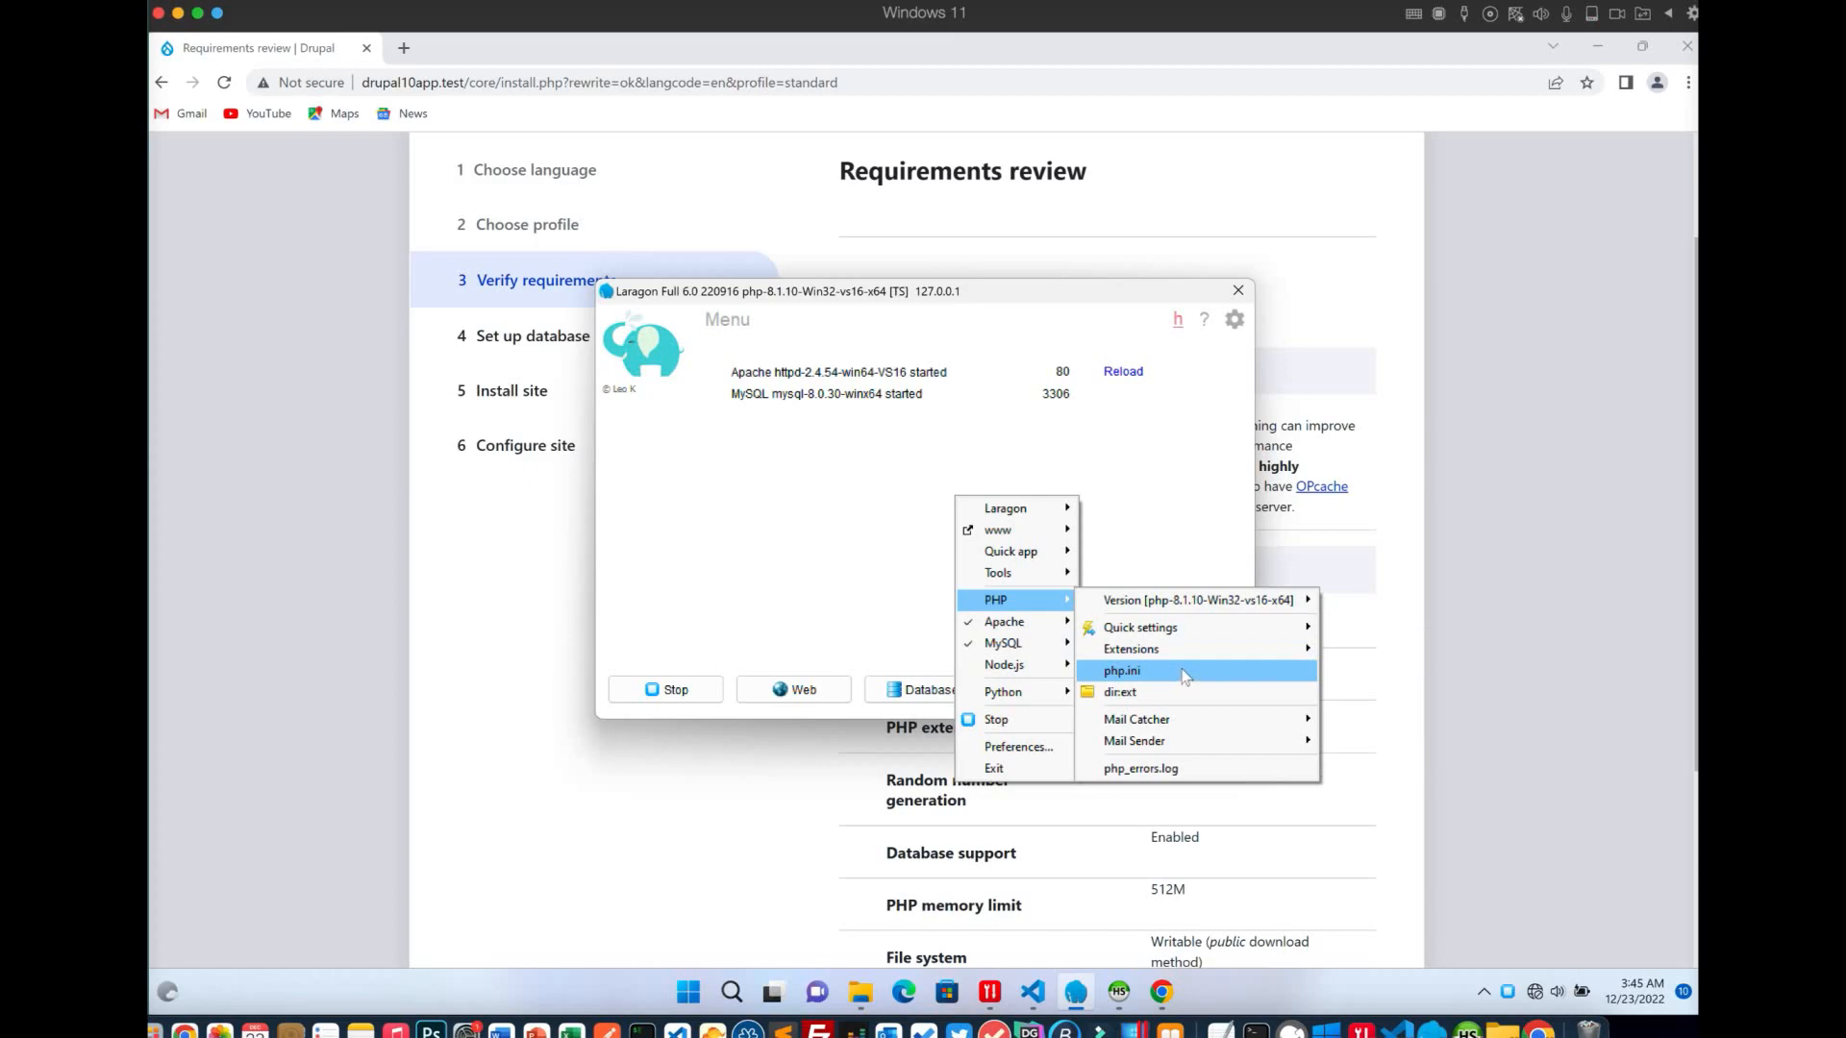
mouse_move(1188, 649)
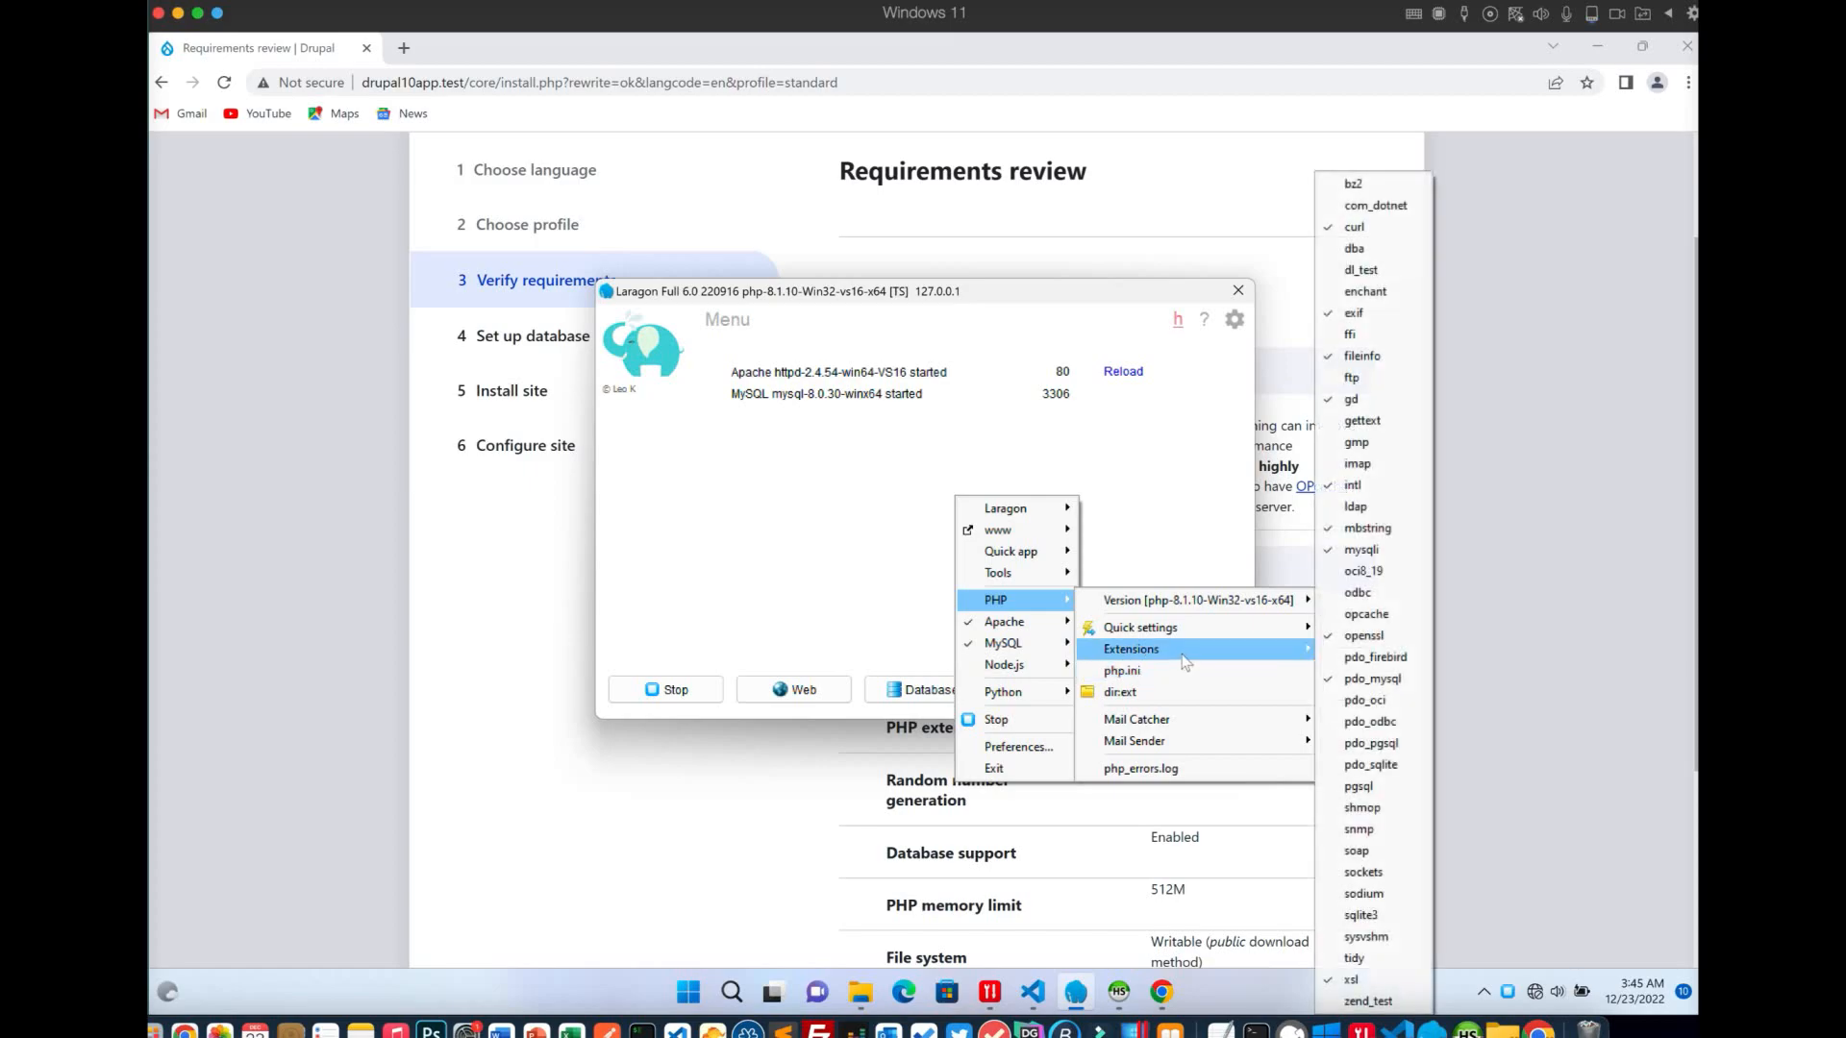
click(1366, 615)
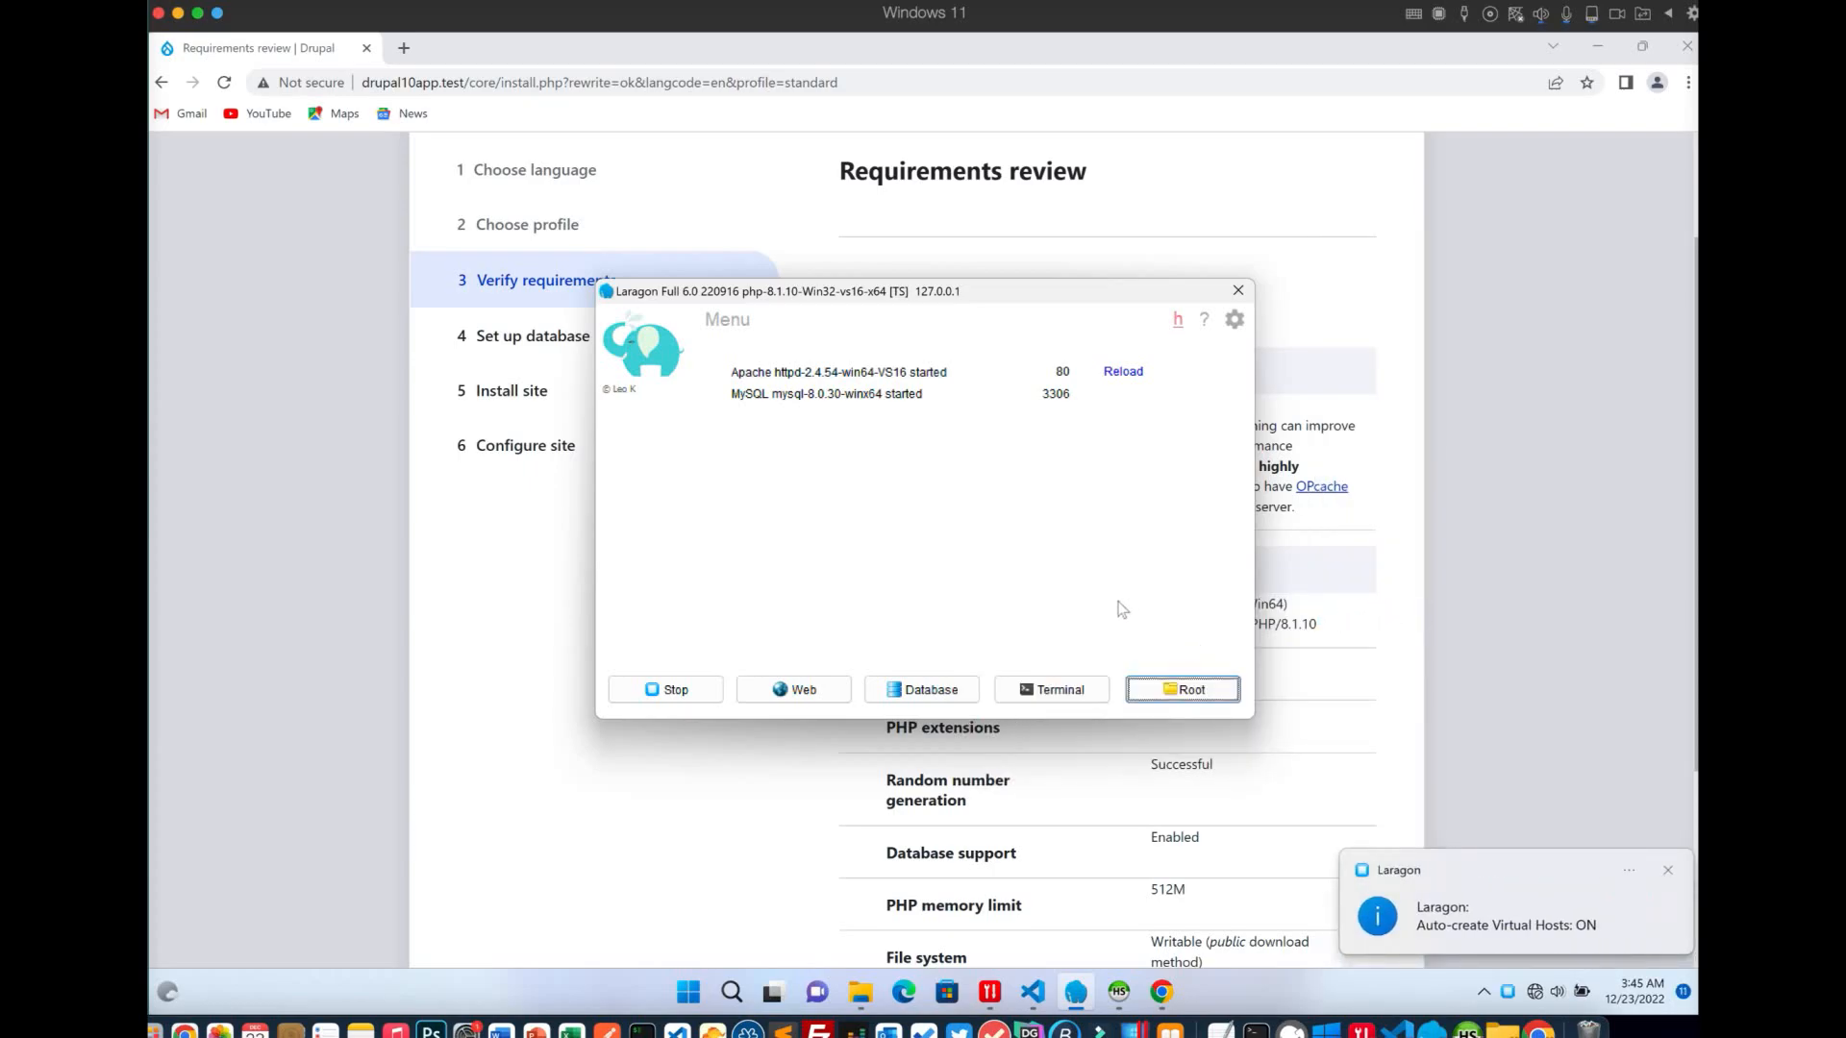
click(532, 615)
click(223, 85)
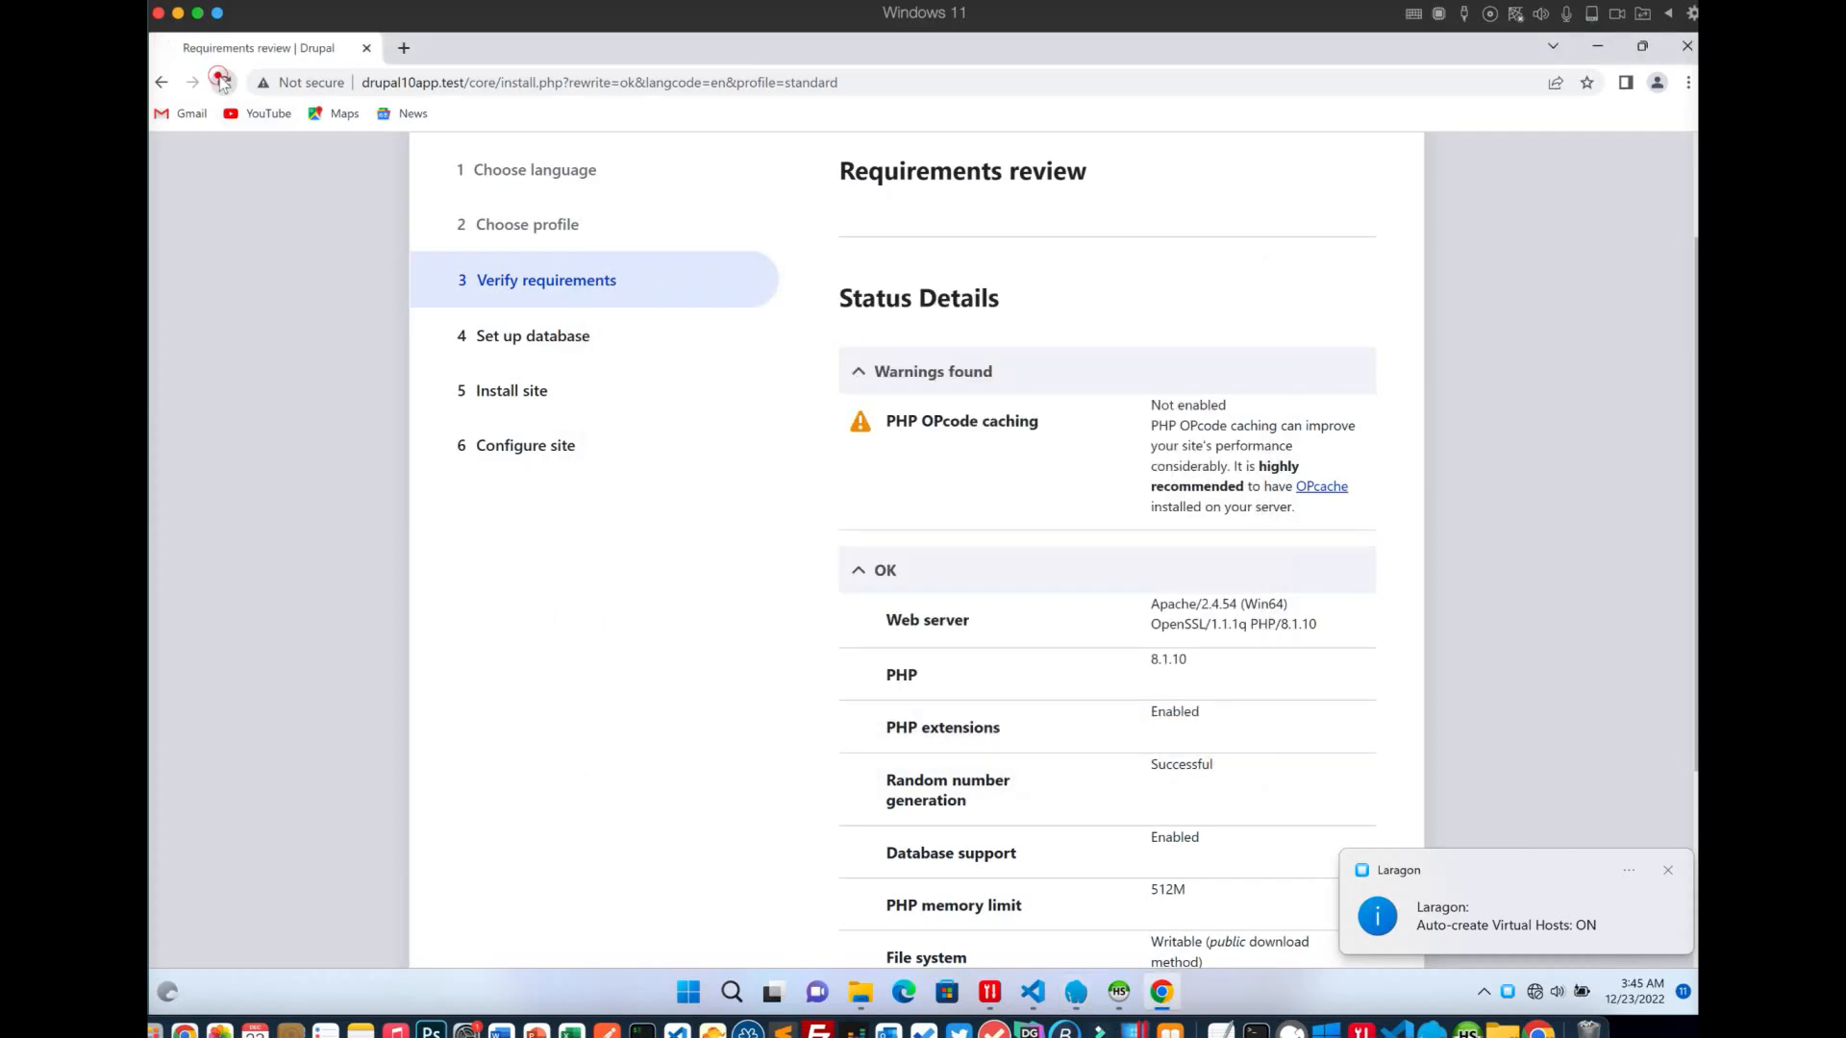
Paste drupal10app, copied from the page address, into the Database name field
click(914, 471)
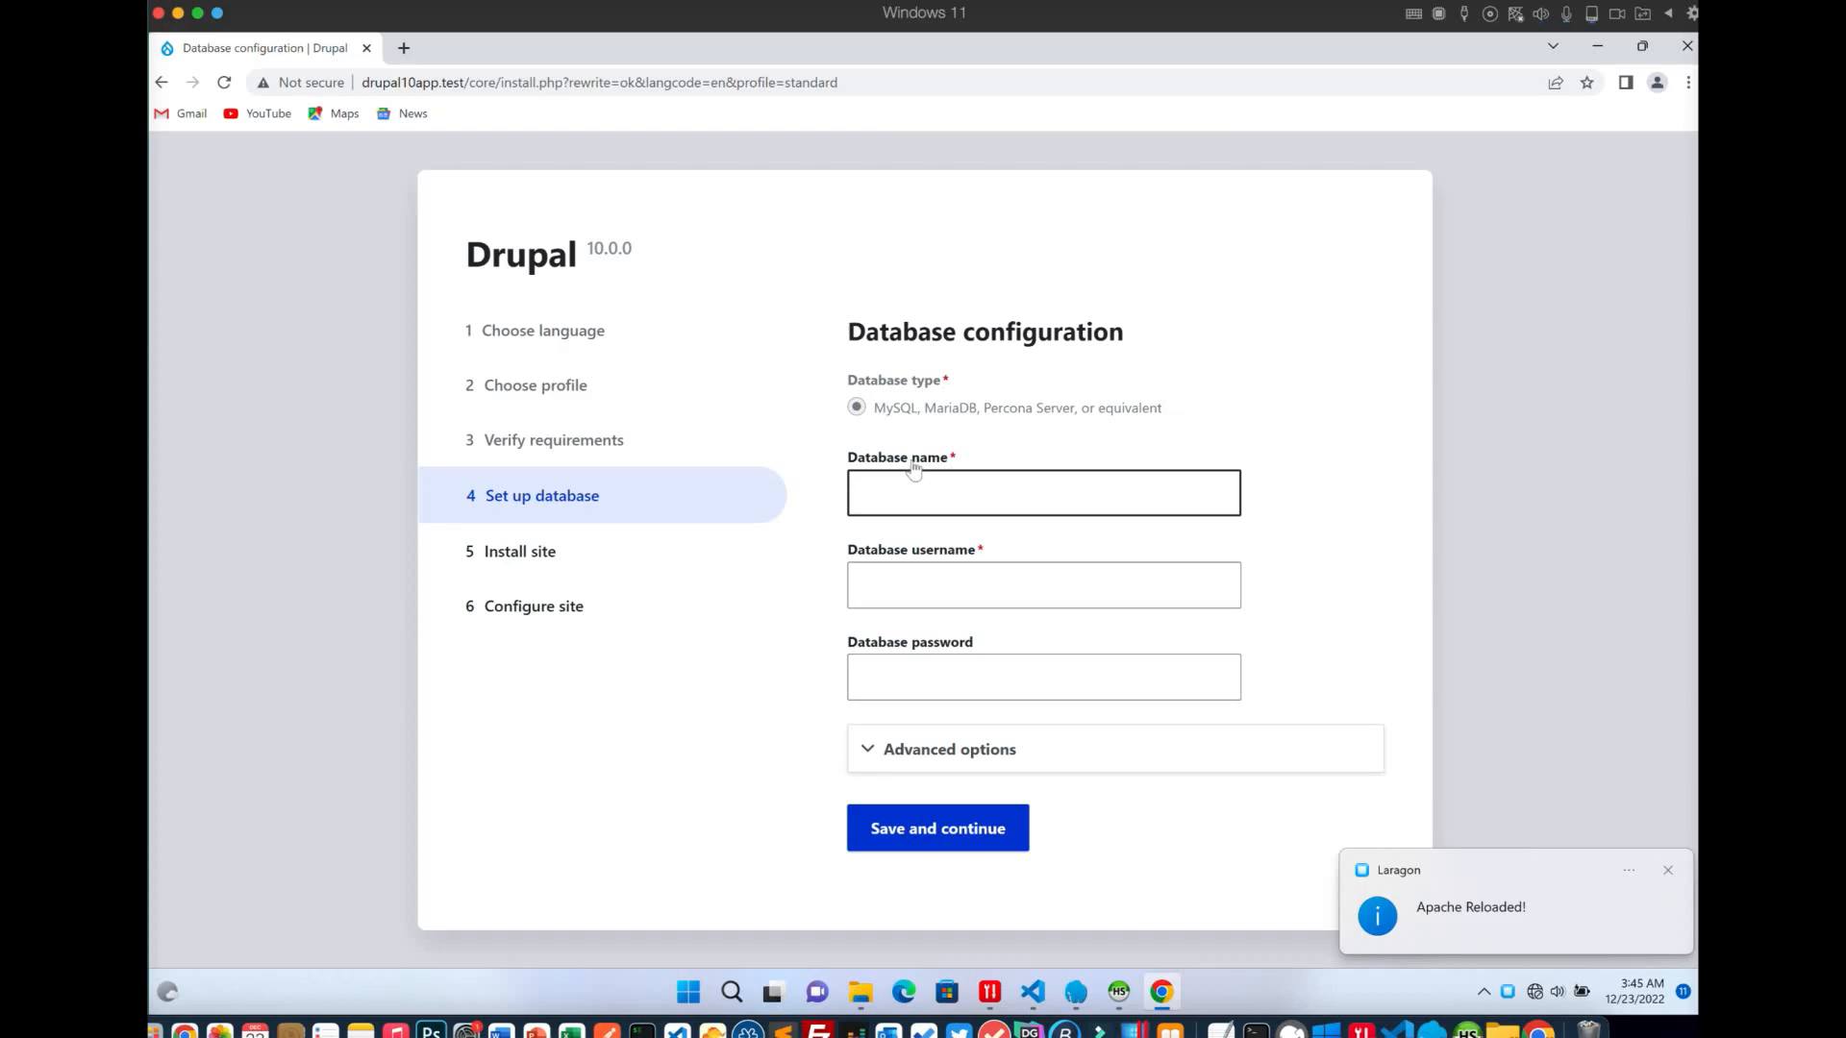
click(911, 495)
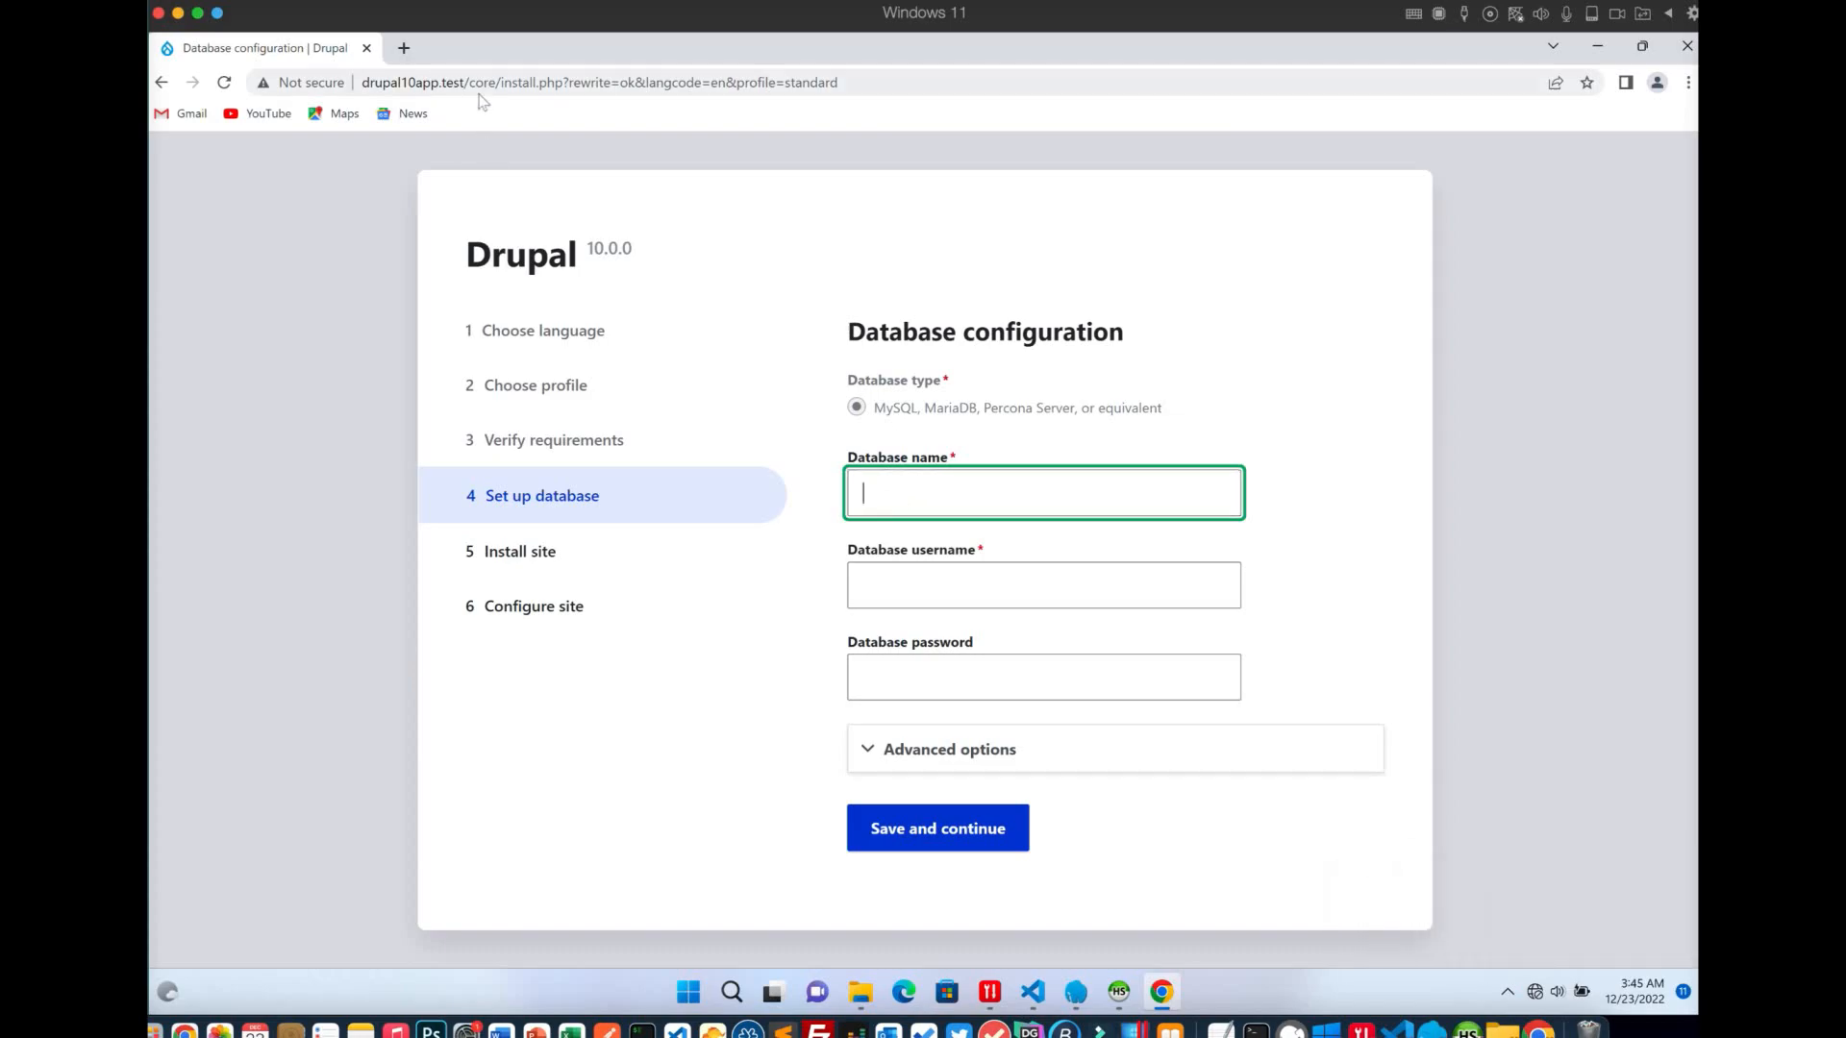
double_click(408, 81)
key(ctrl+c)
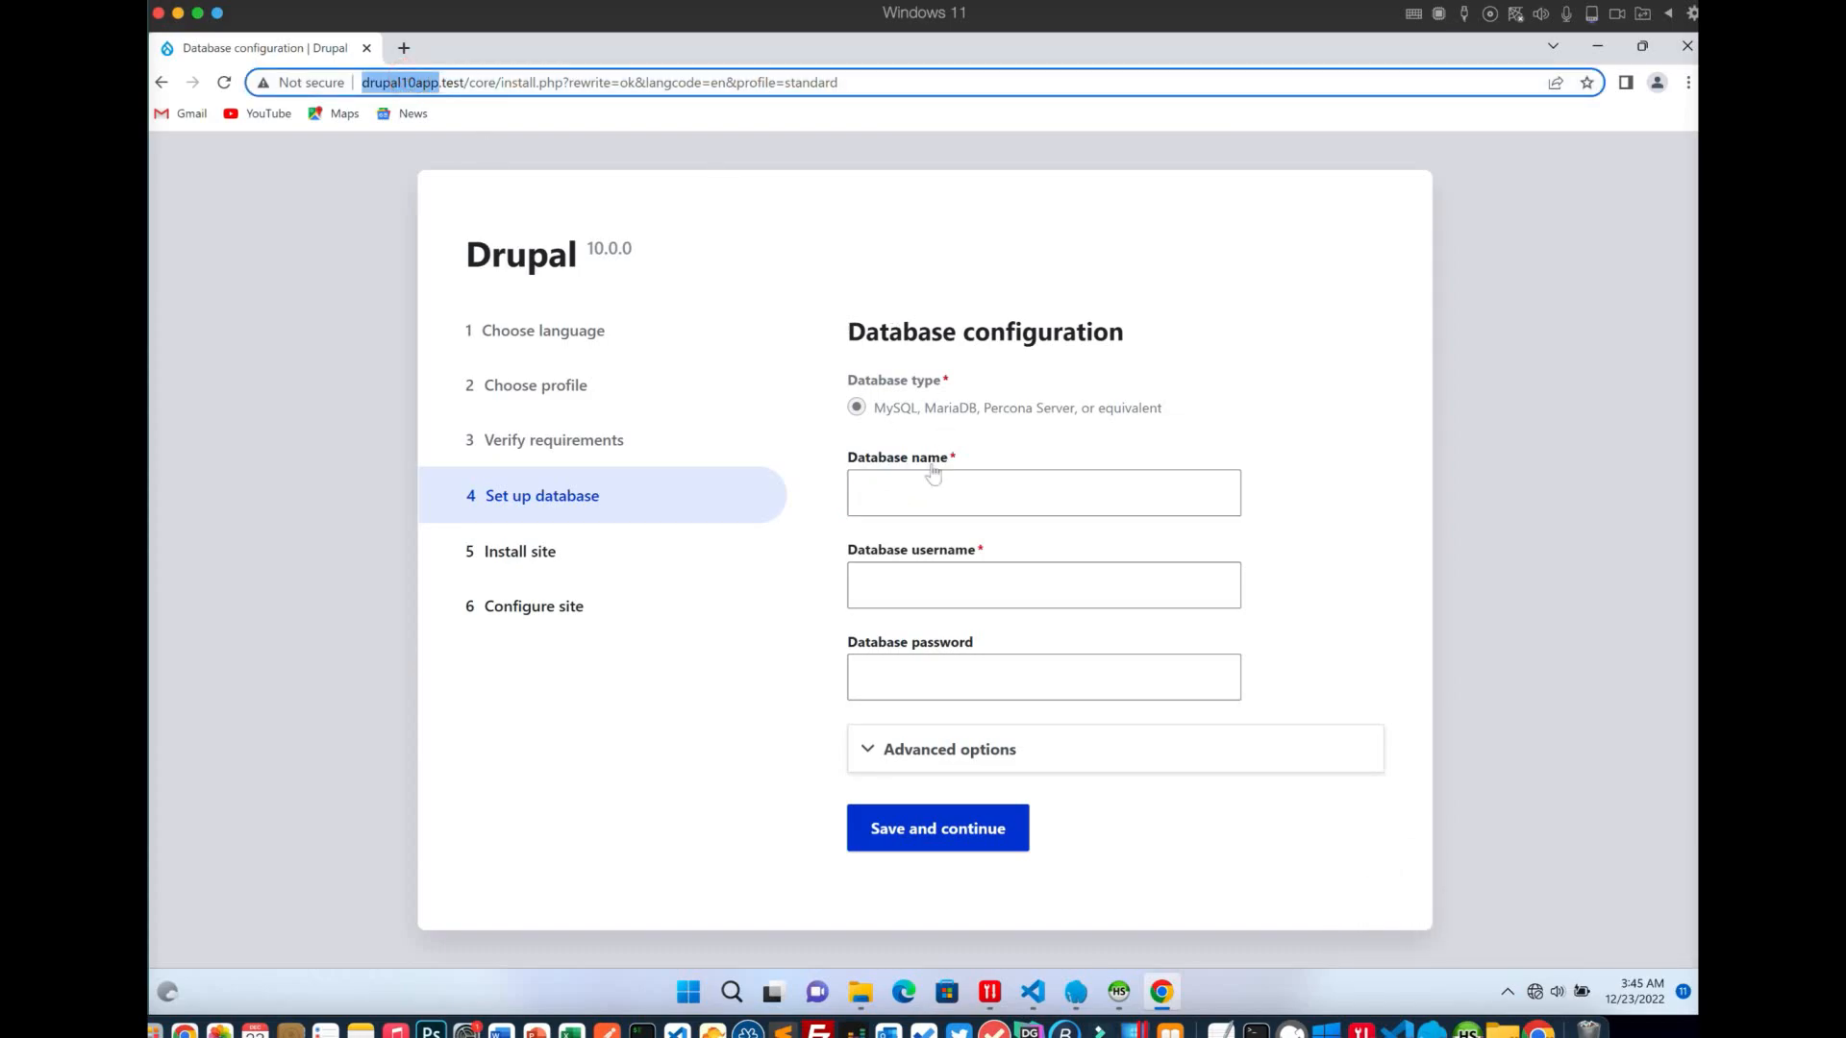
click(918, 490)
key(ctrl+v)
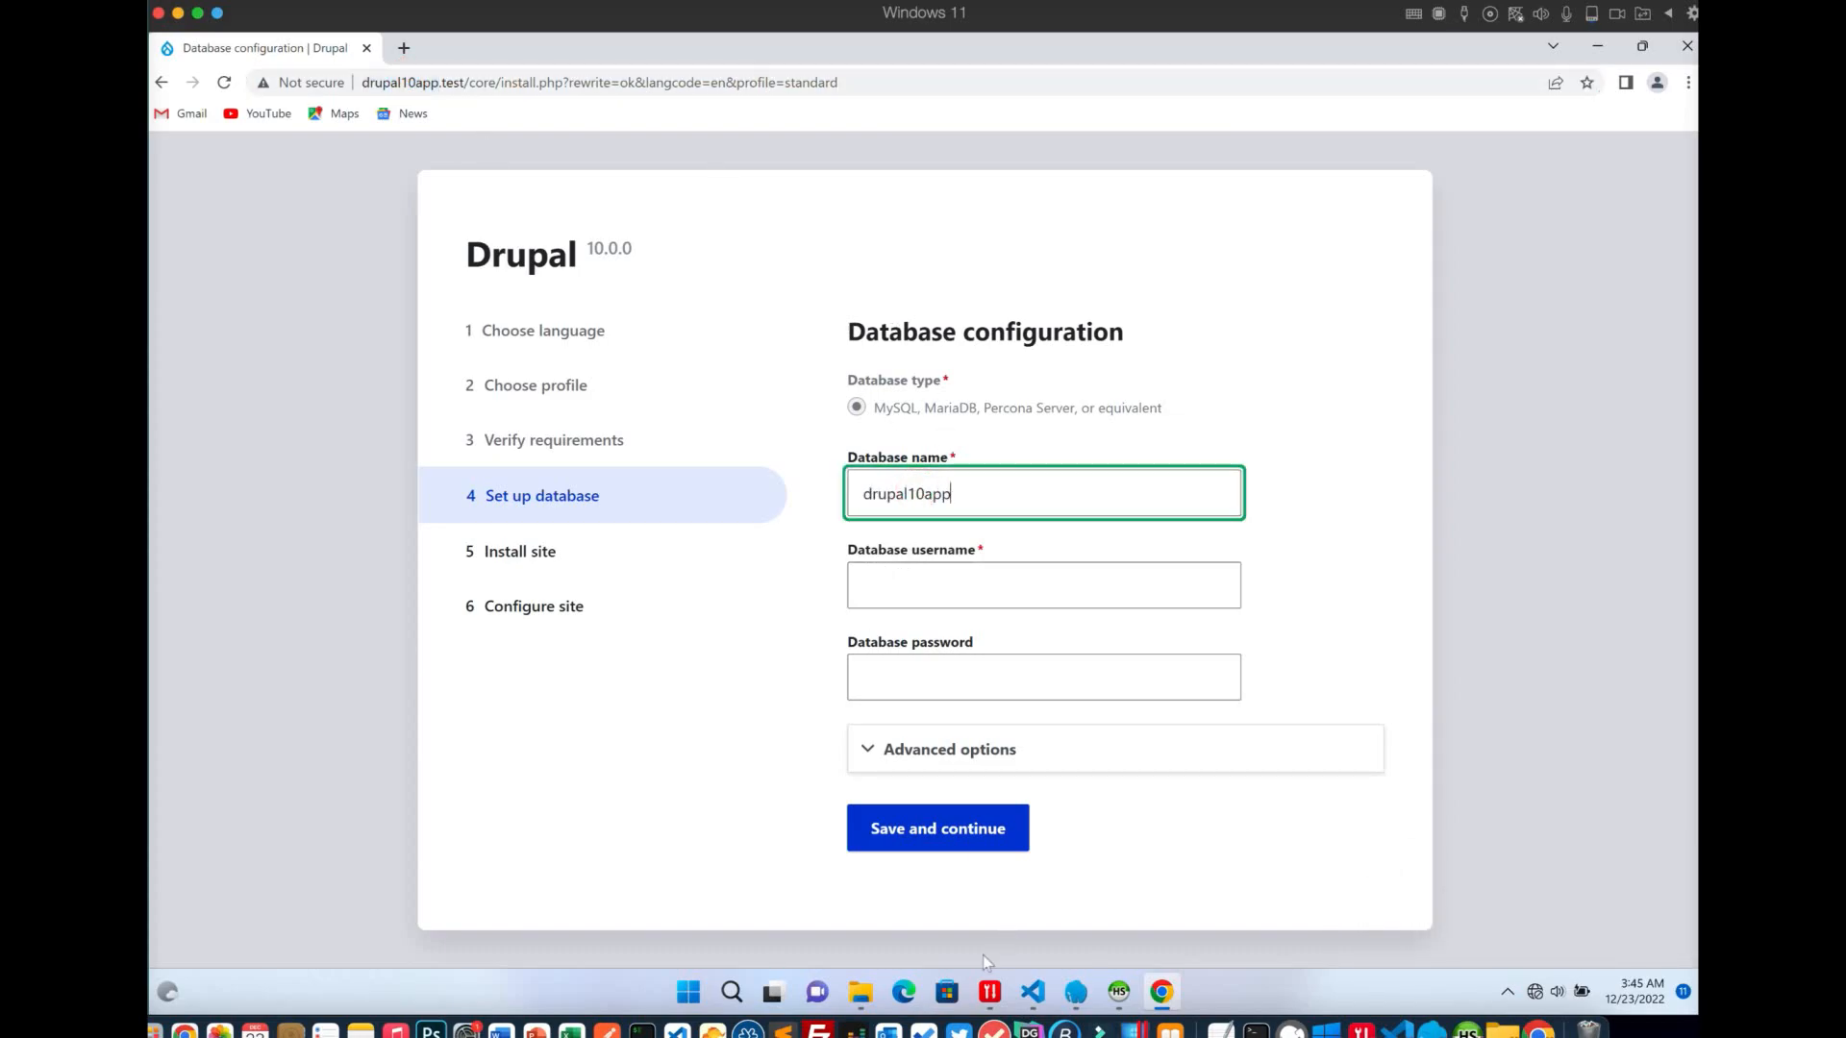
Enter root as the username and expand Advanced options showing host localhost and port 3306
click(1119, 991)
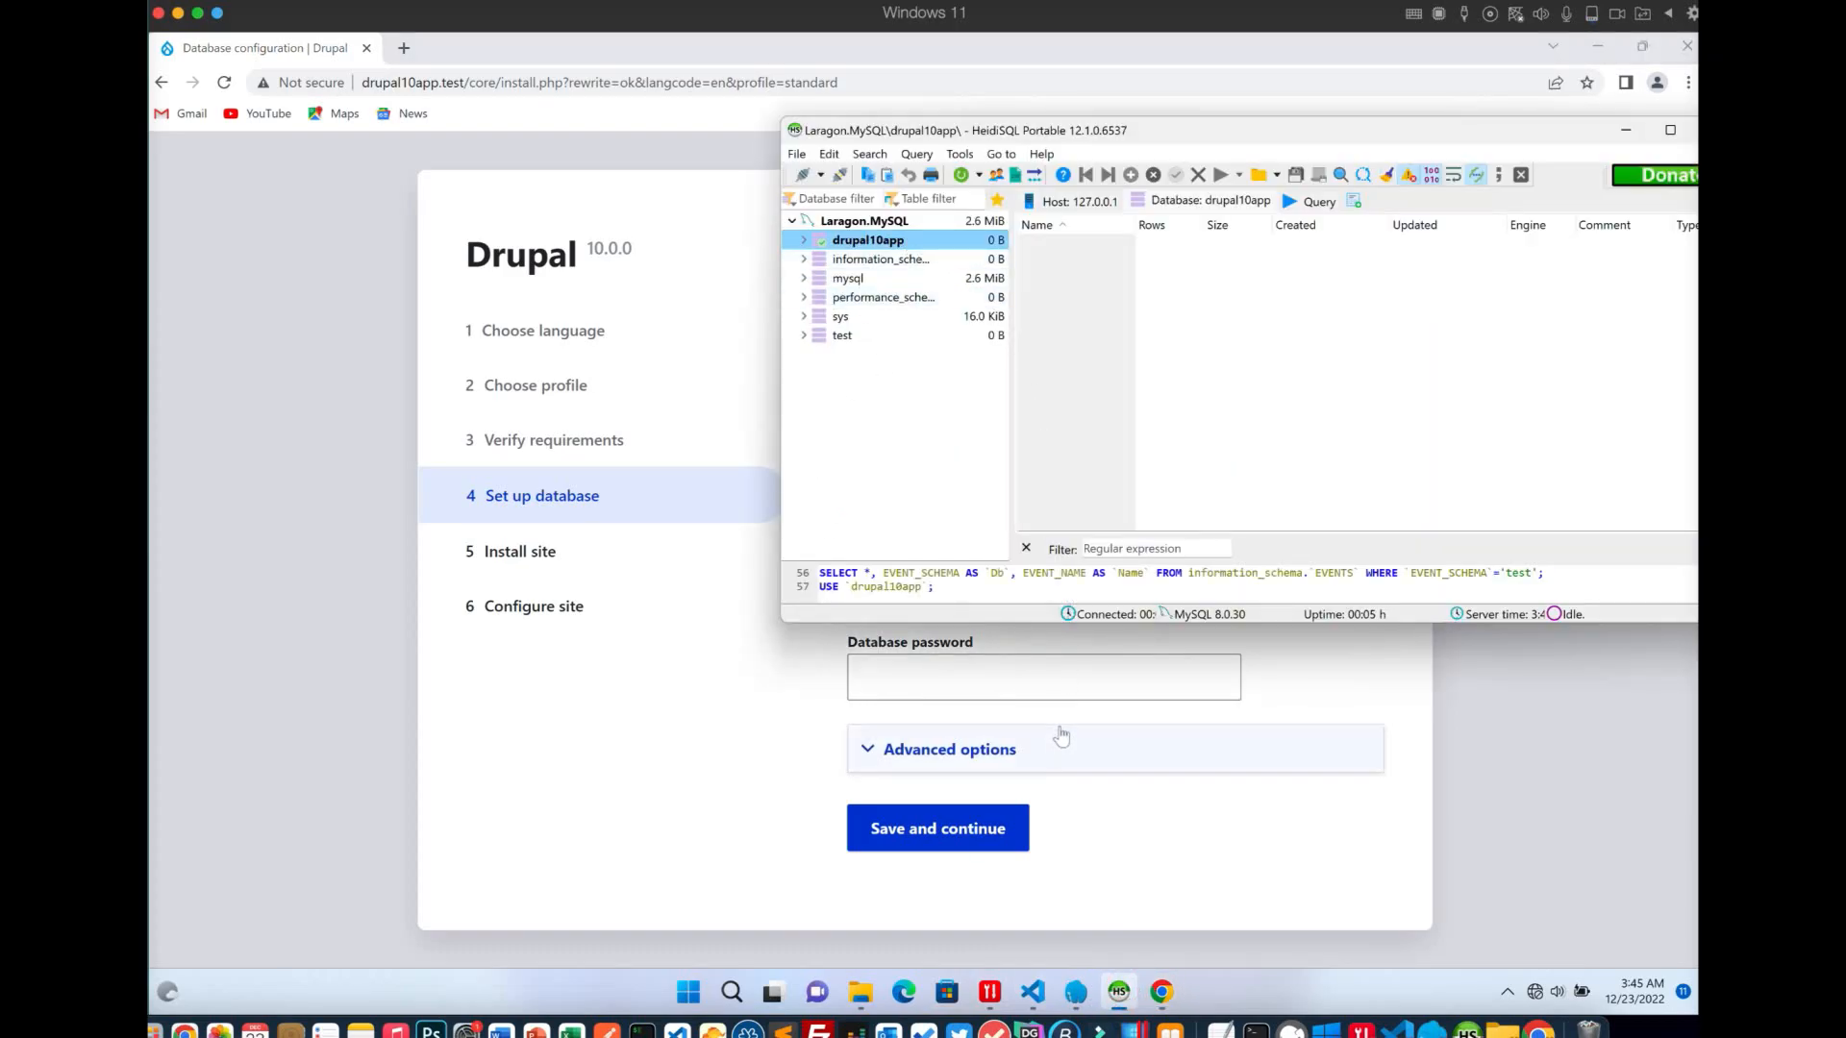
click(1062, 746)
click(1007, 755)
click(990, 729)
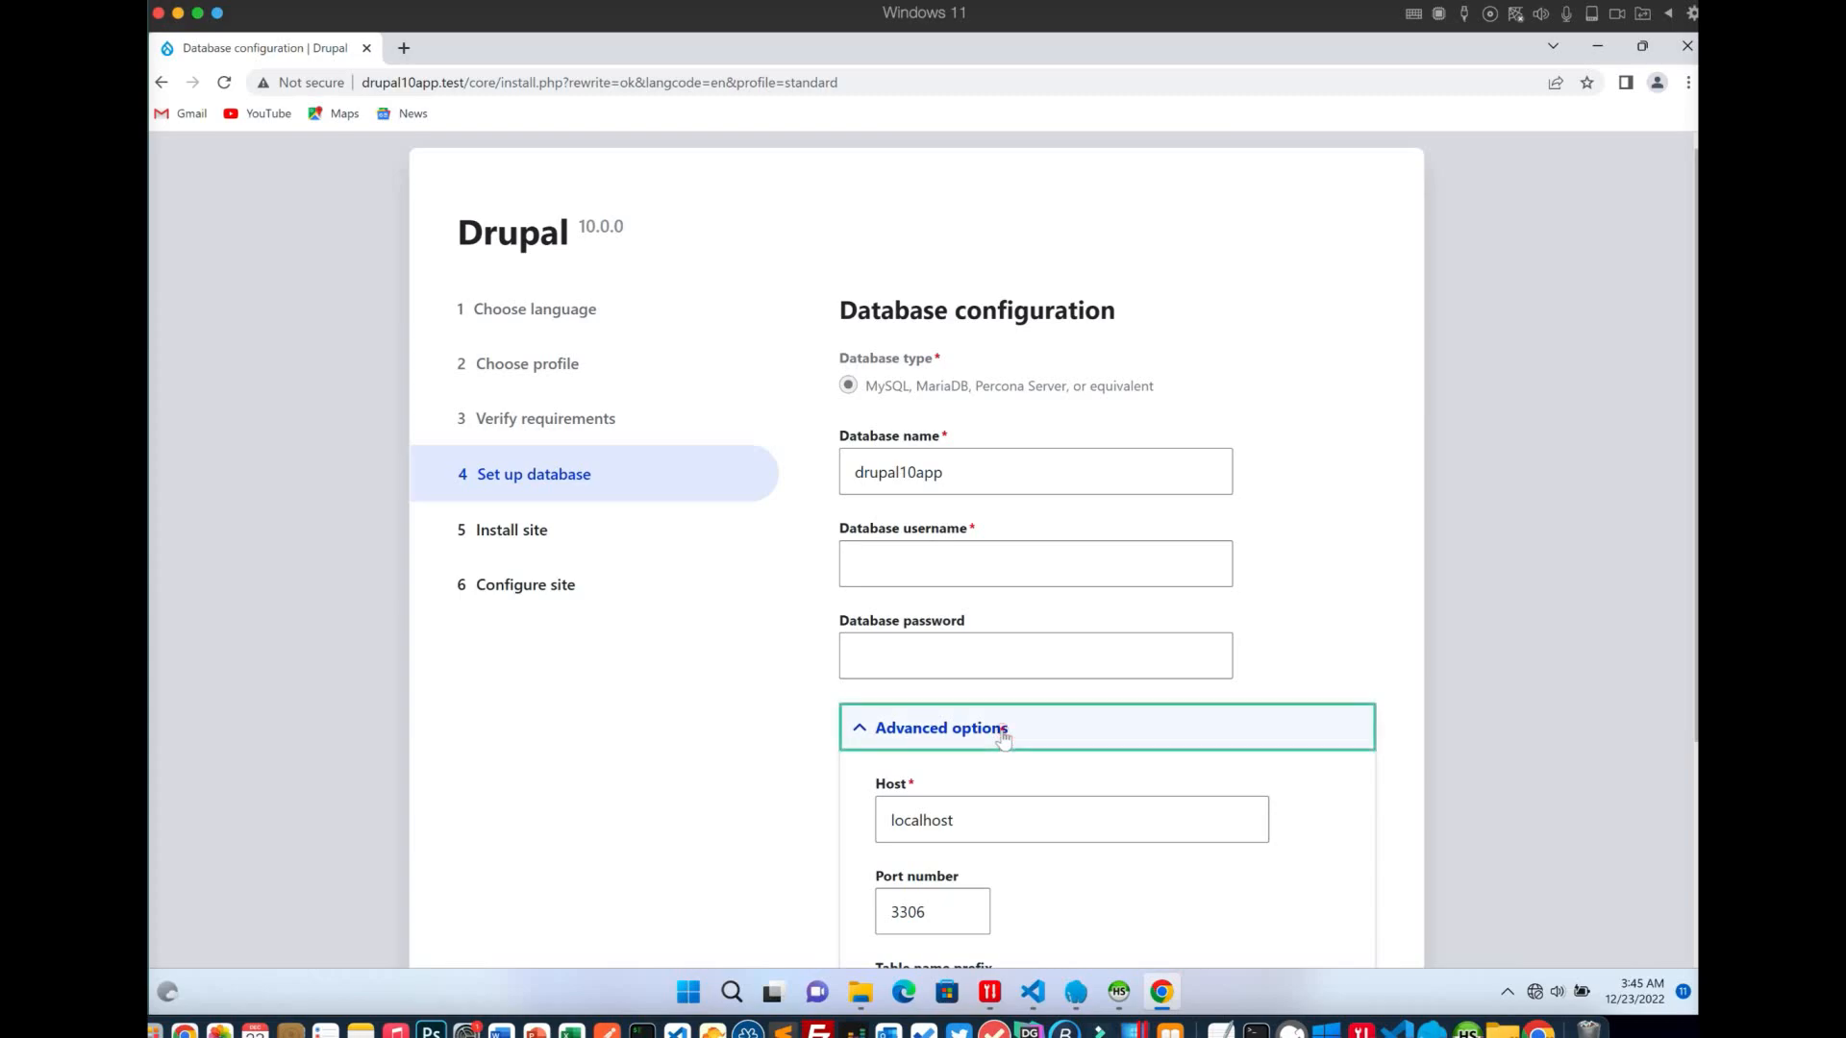
click(951, 591)
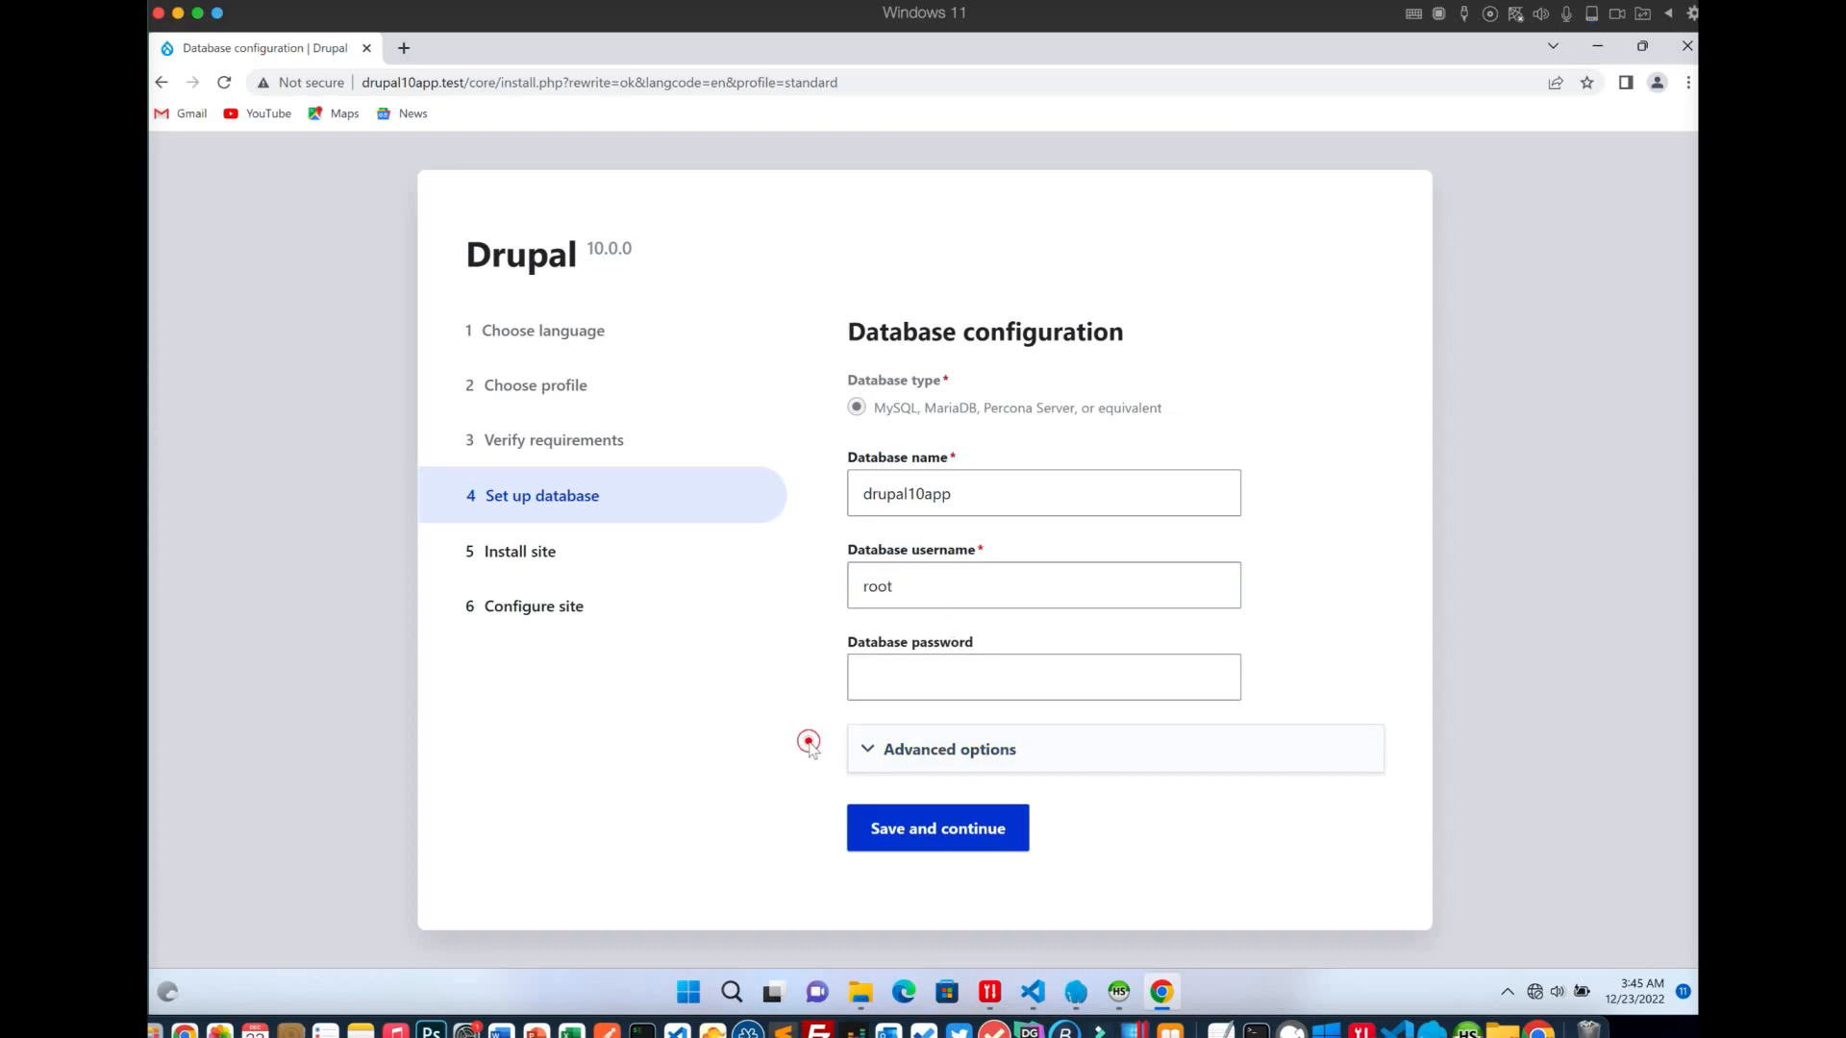
click(897, 762)
scroll(894, 866, down, 3)
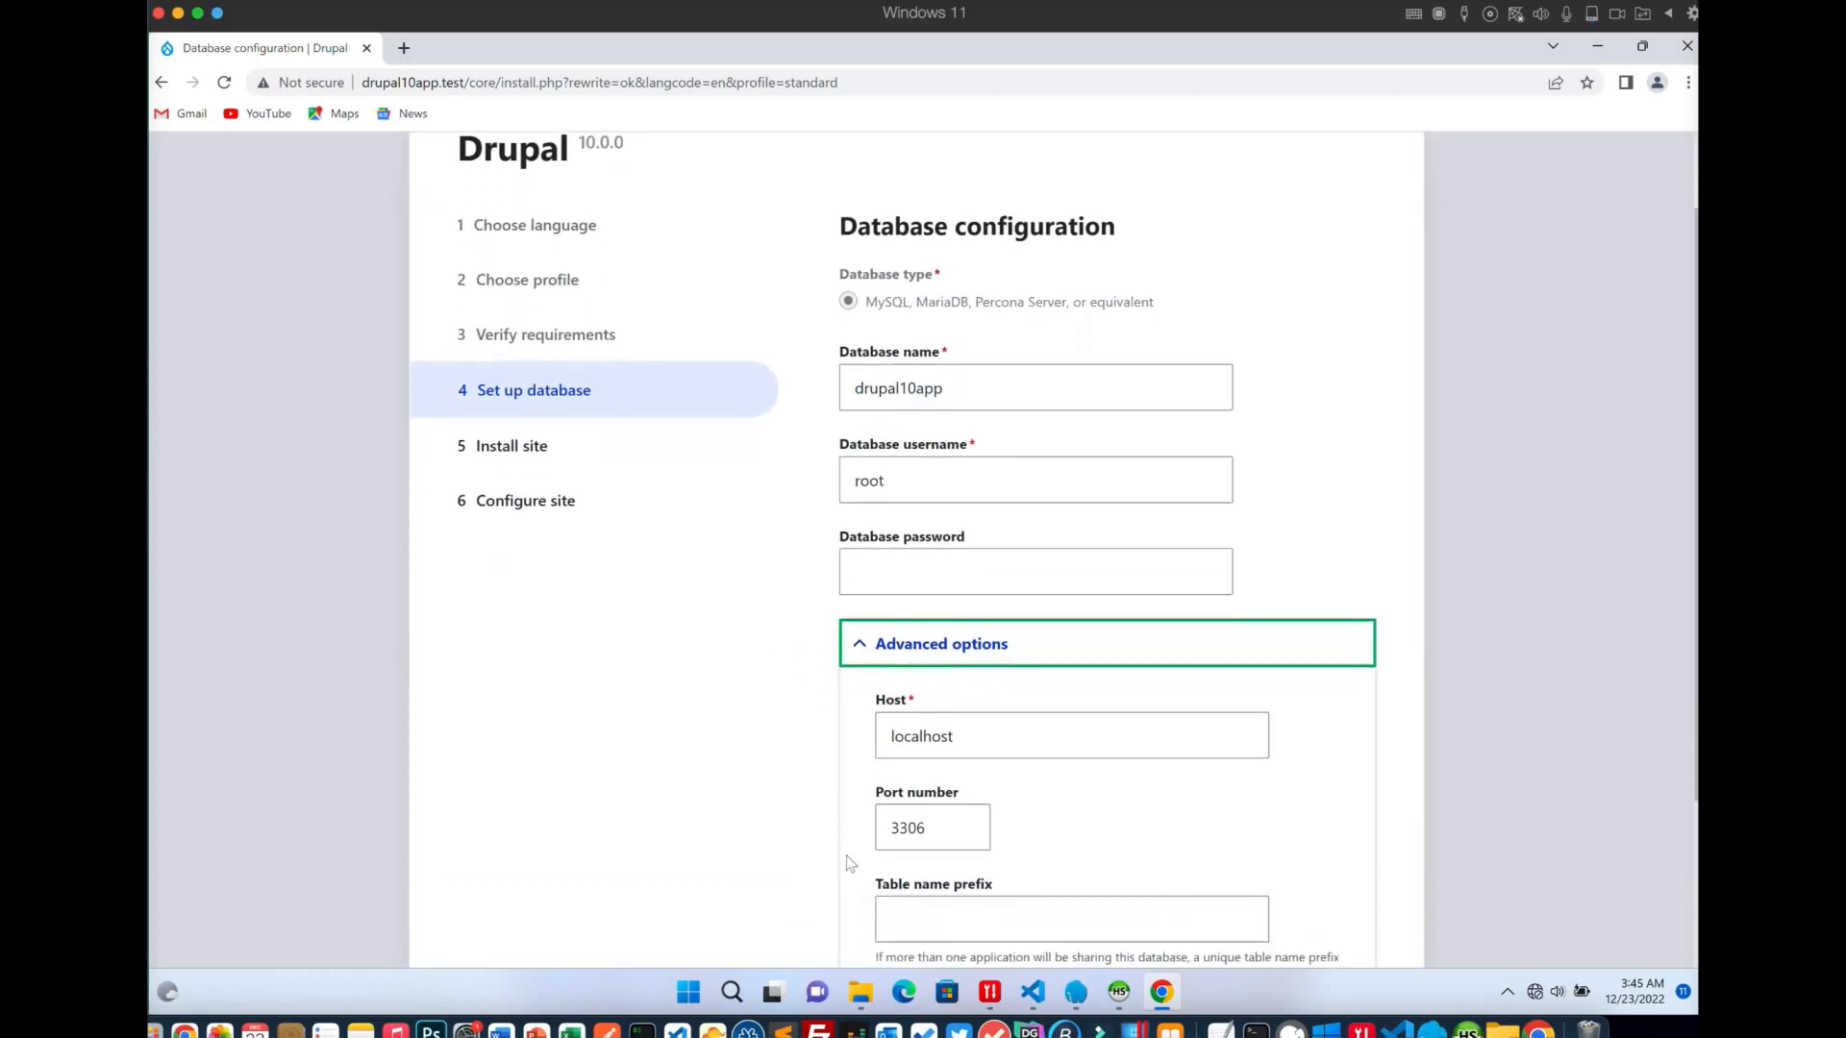
Save the database settings and let all 37 install tasks finish
click(894, 871)
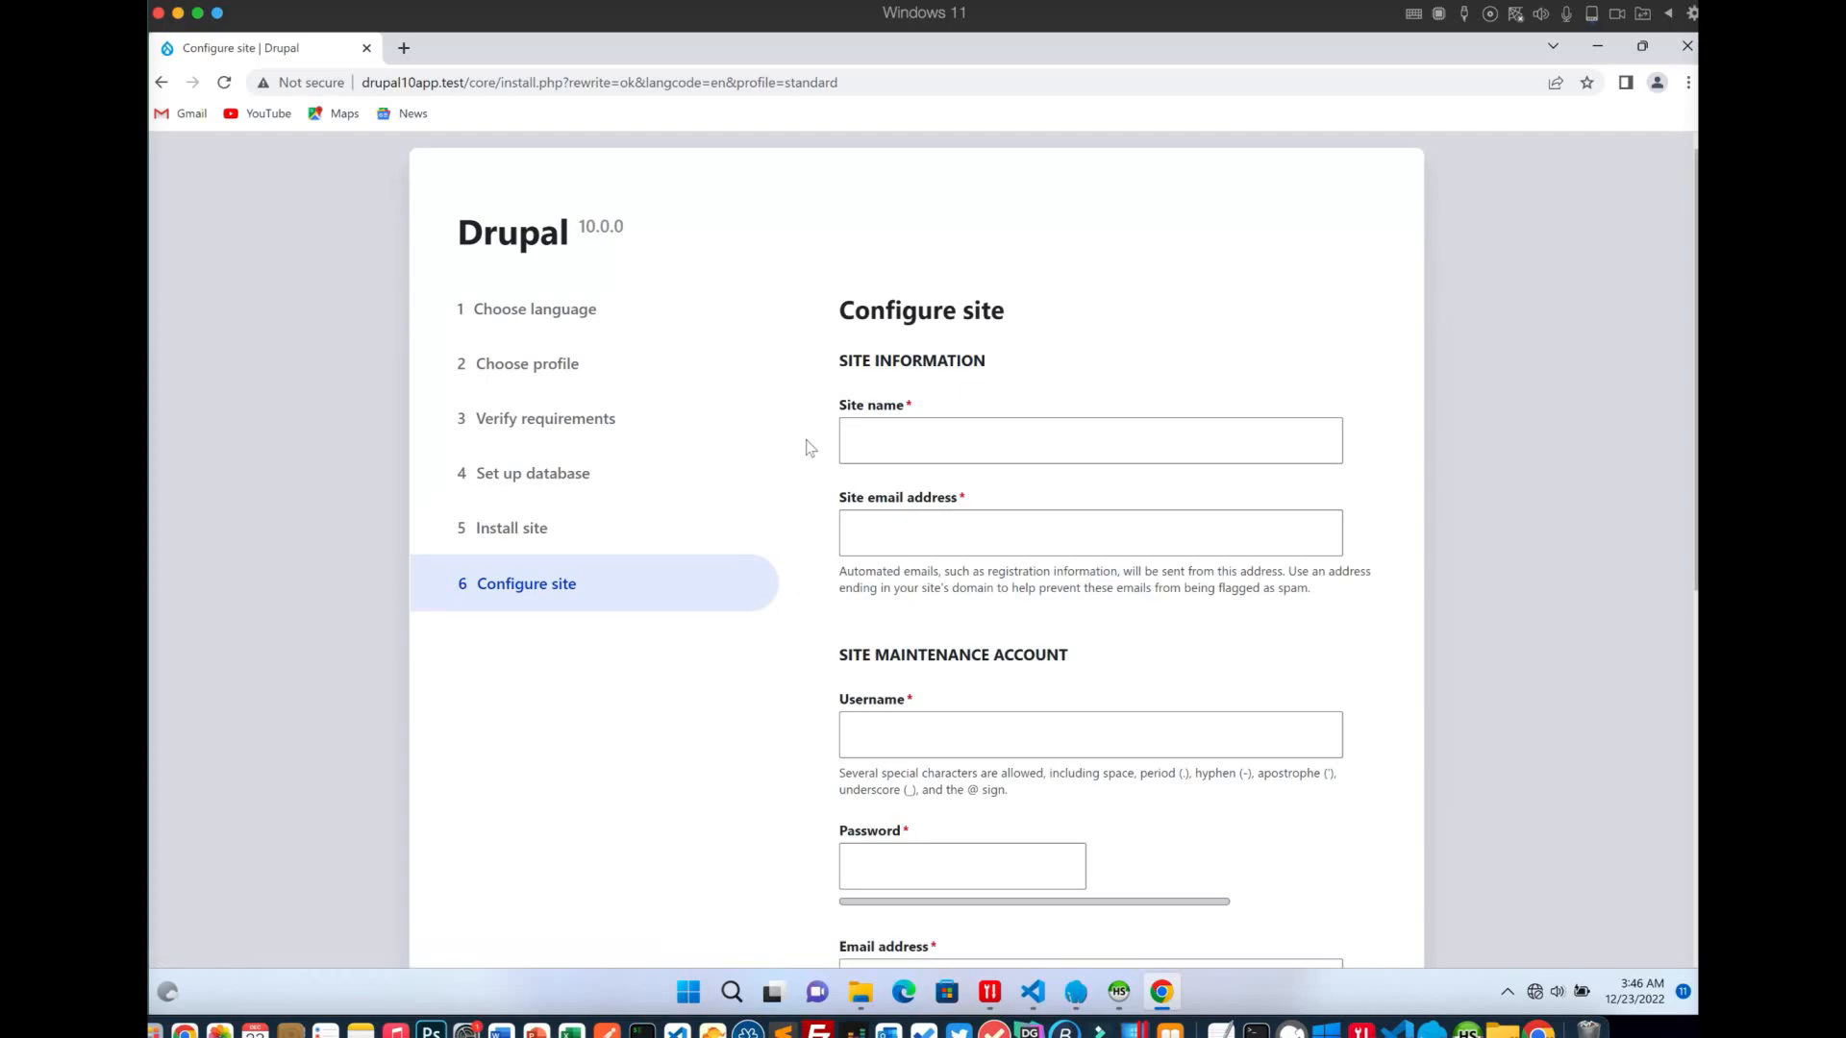
Complete the site name 'Windows Drupa 10' and enter the site e-mail address
click(886, 441)
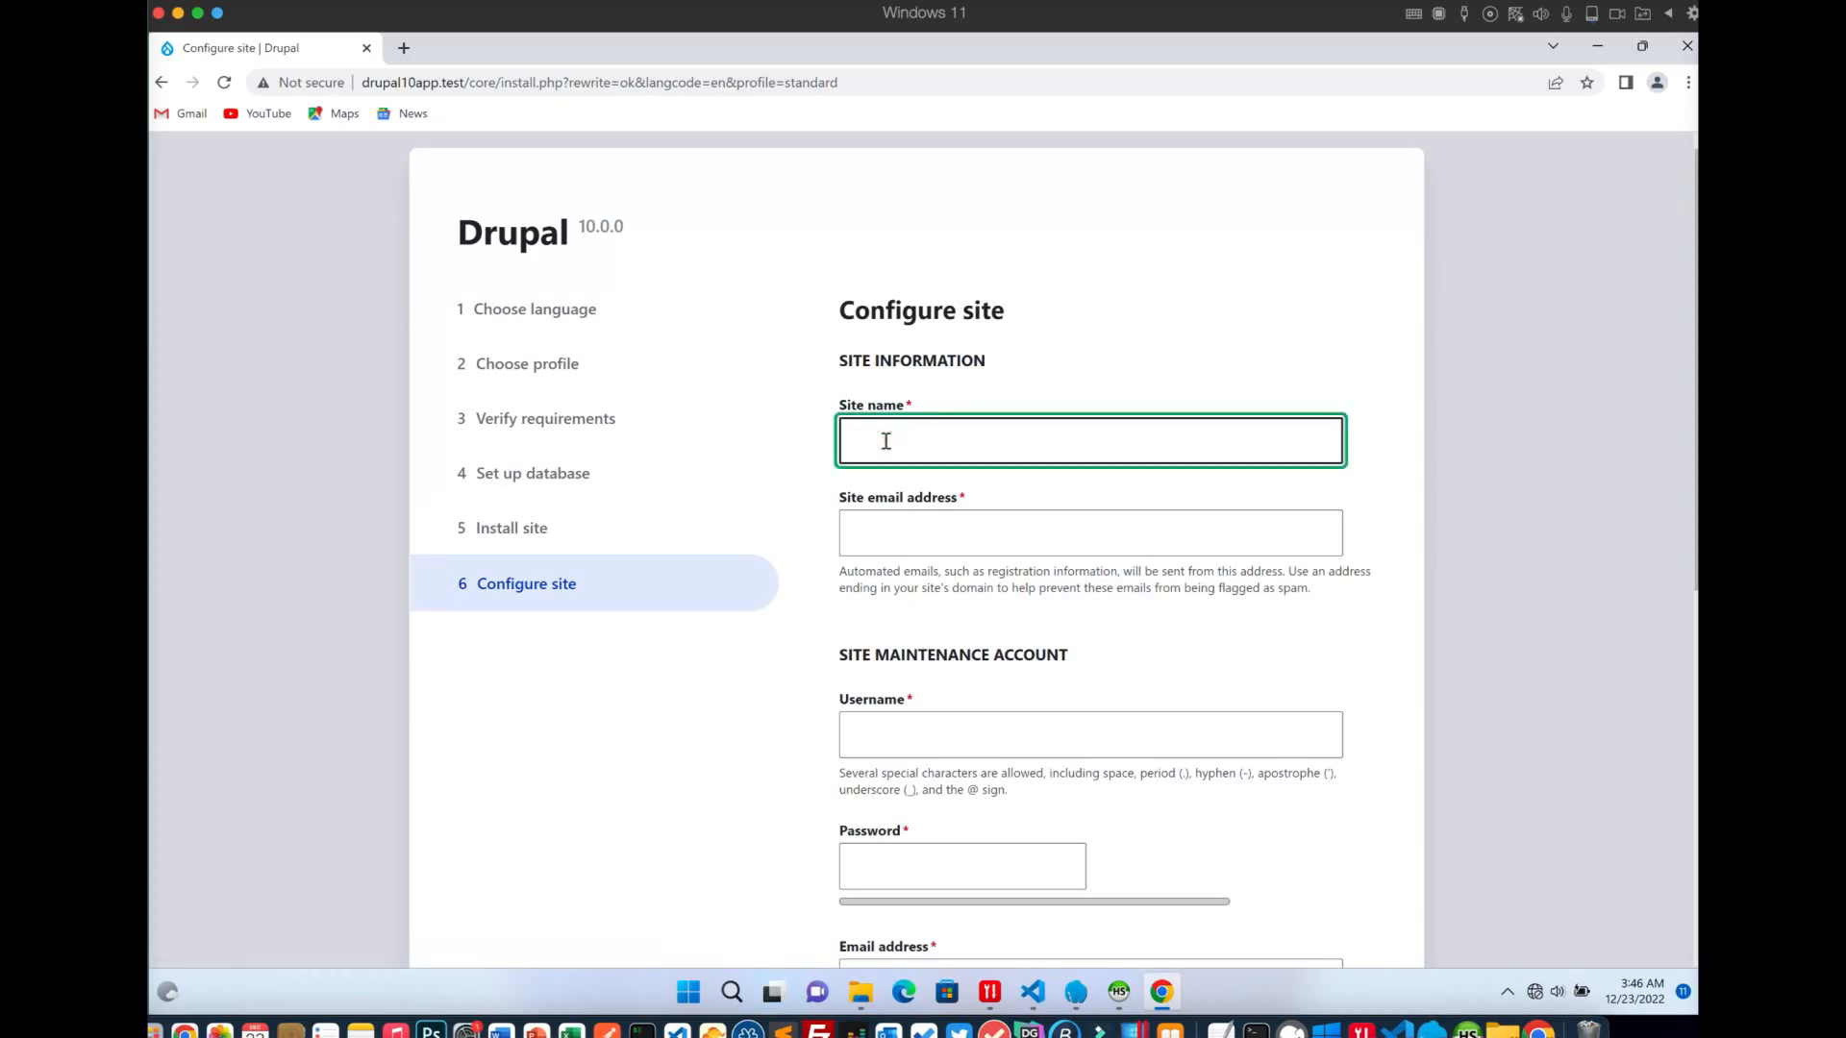
text(ows Drupa 10)
click(854, 527)
key(Tab)
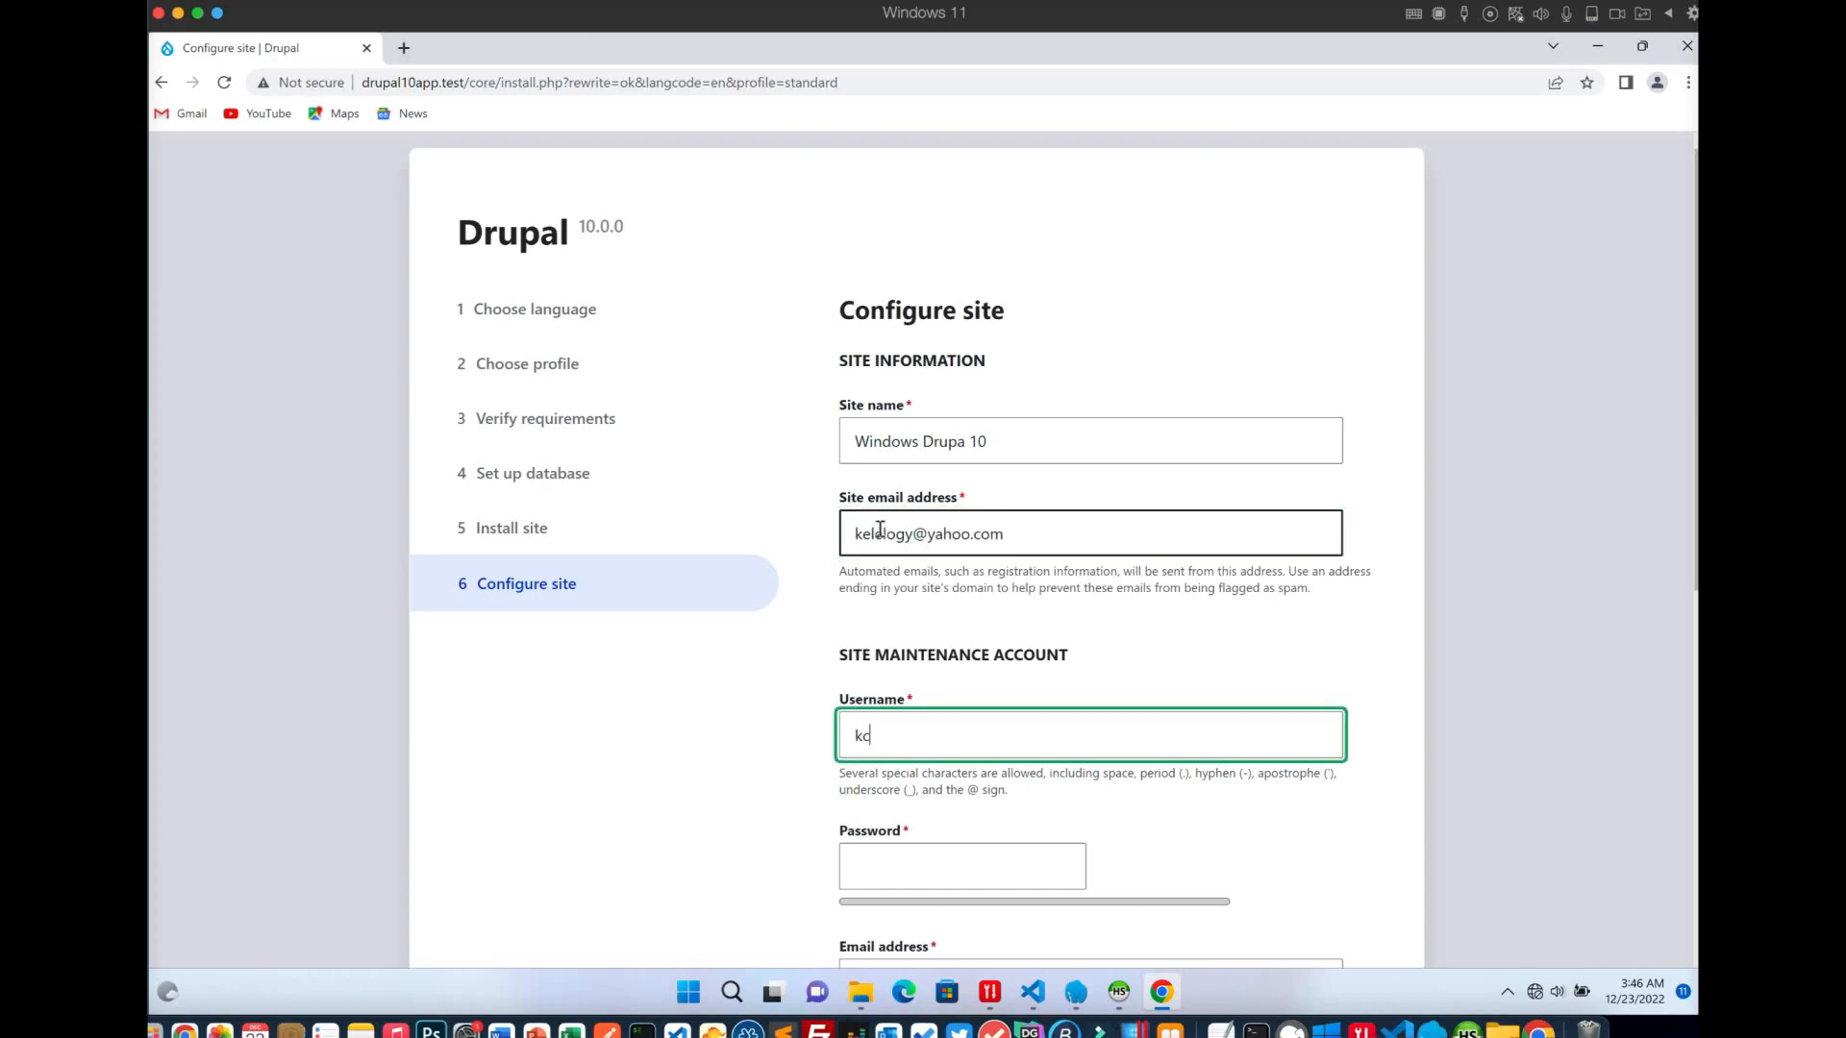
scroll(897, 663, down, 3)
Enter a strong maintenance-account password in both password fields, then open the Default country list
click(892, 615)
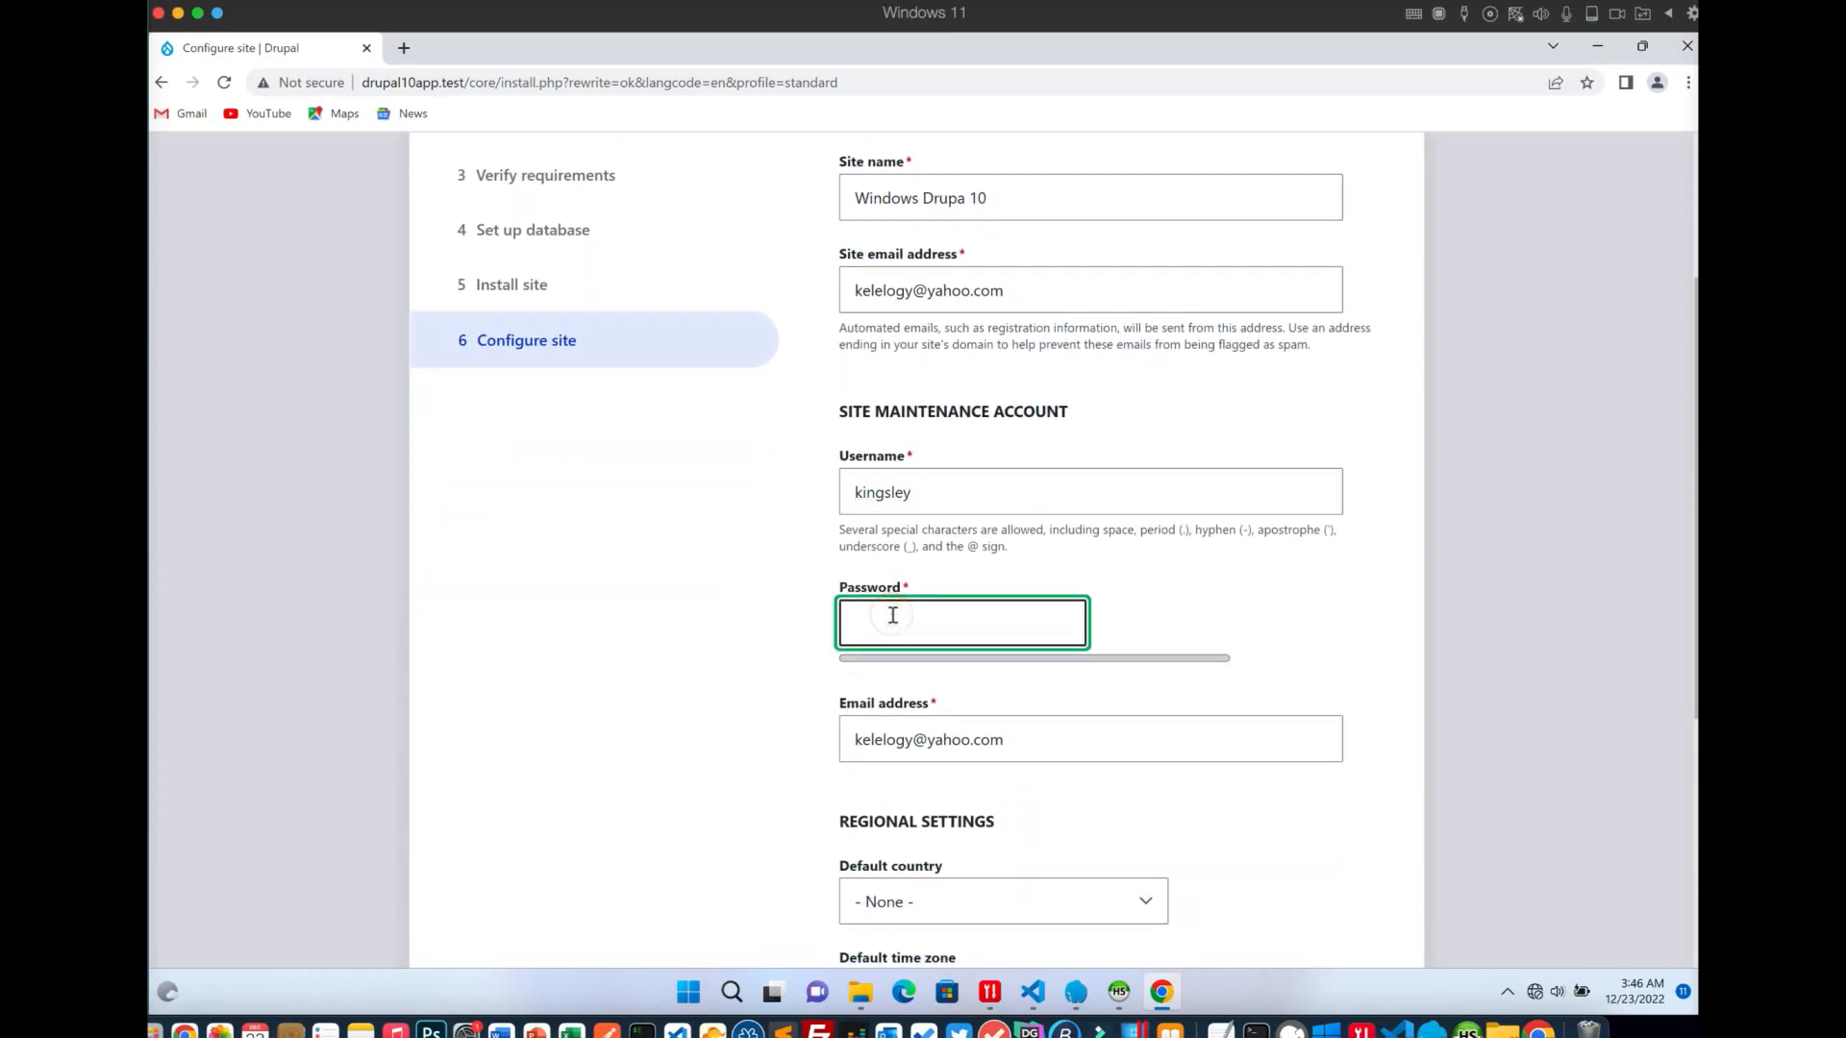
text(••••••••••••••)
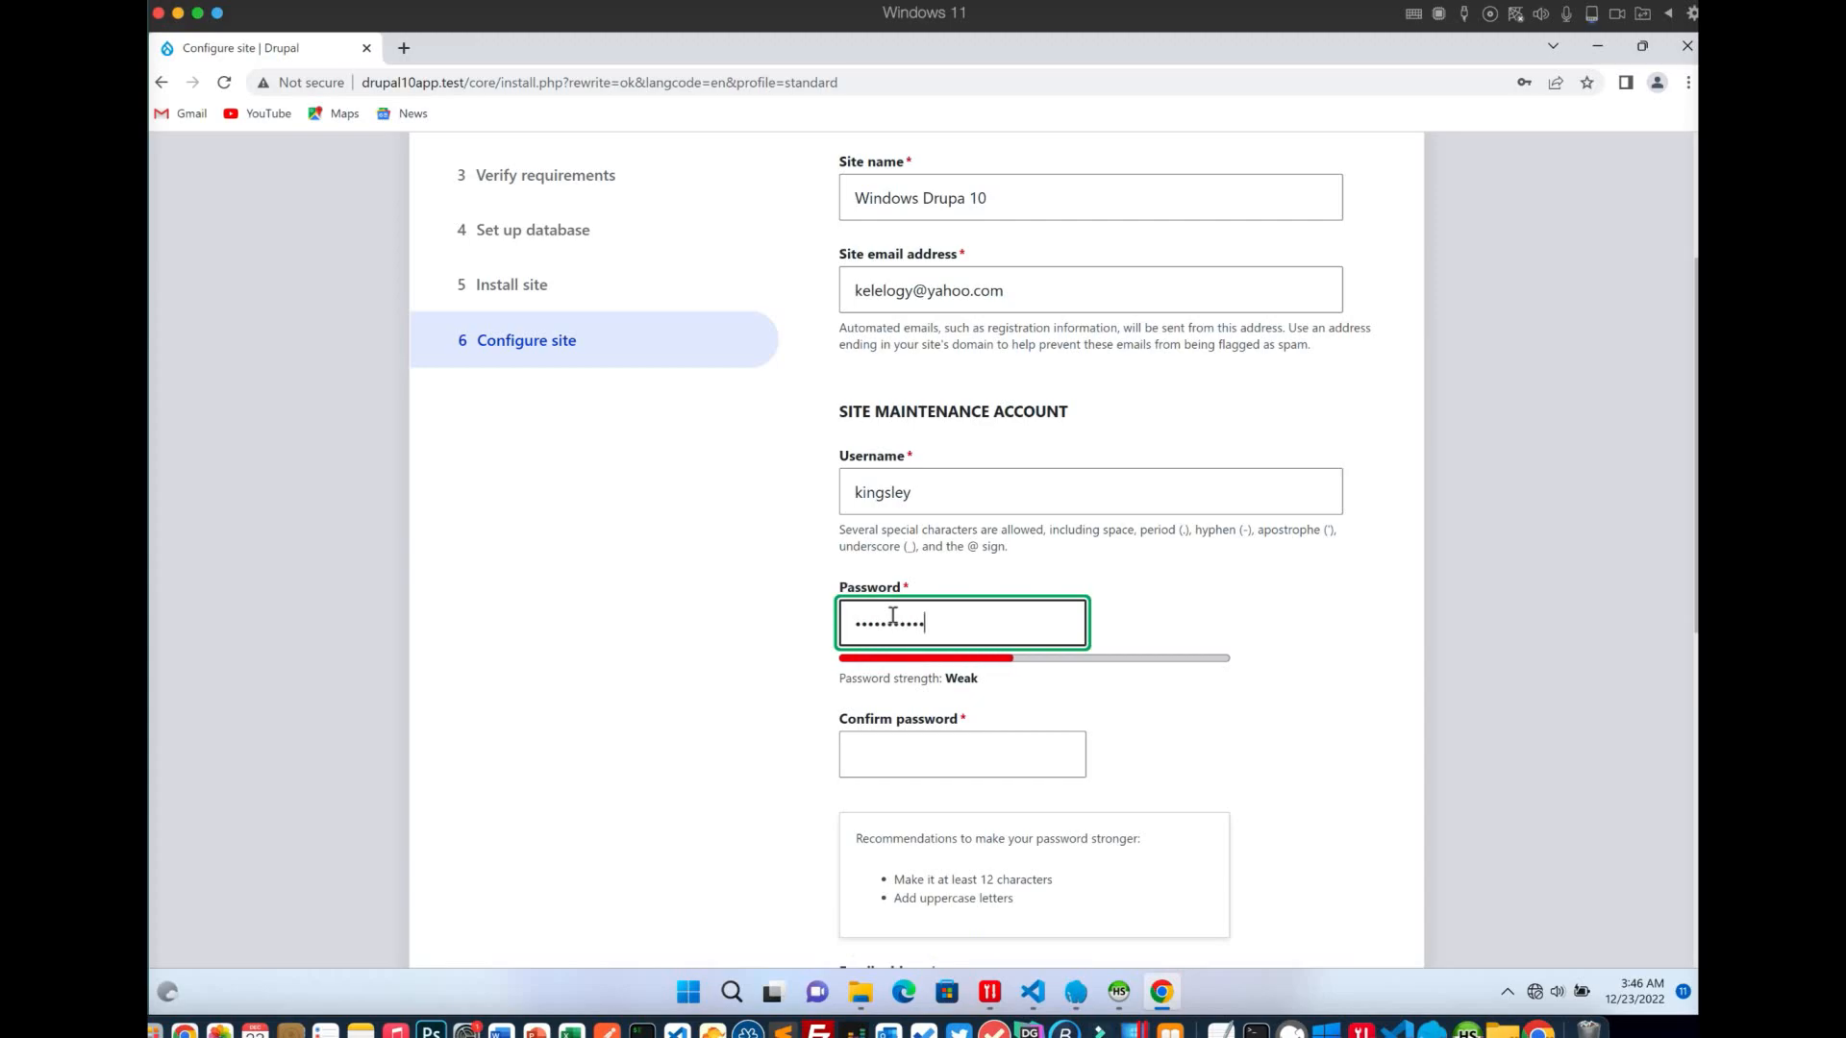
key(Tab)
text(•)
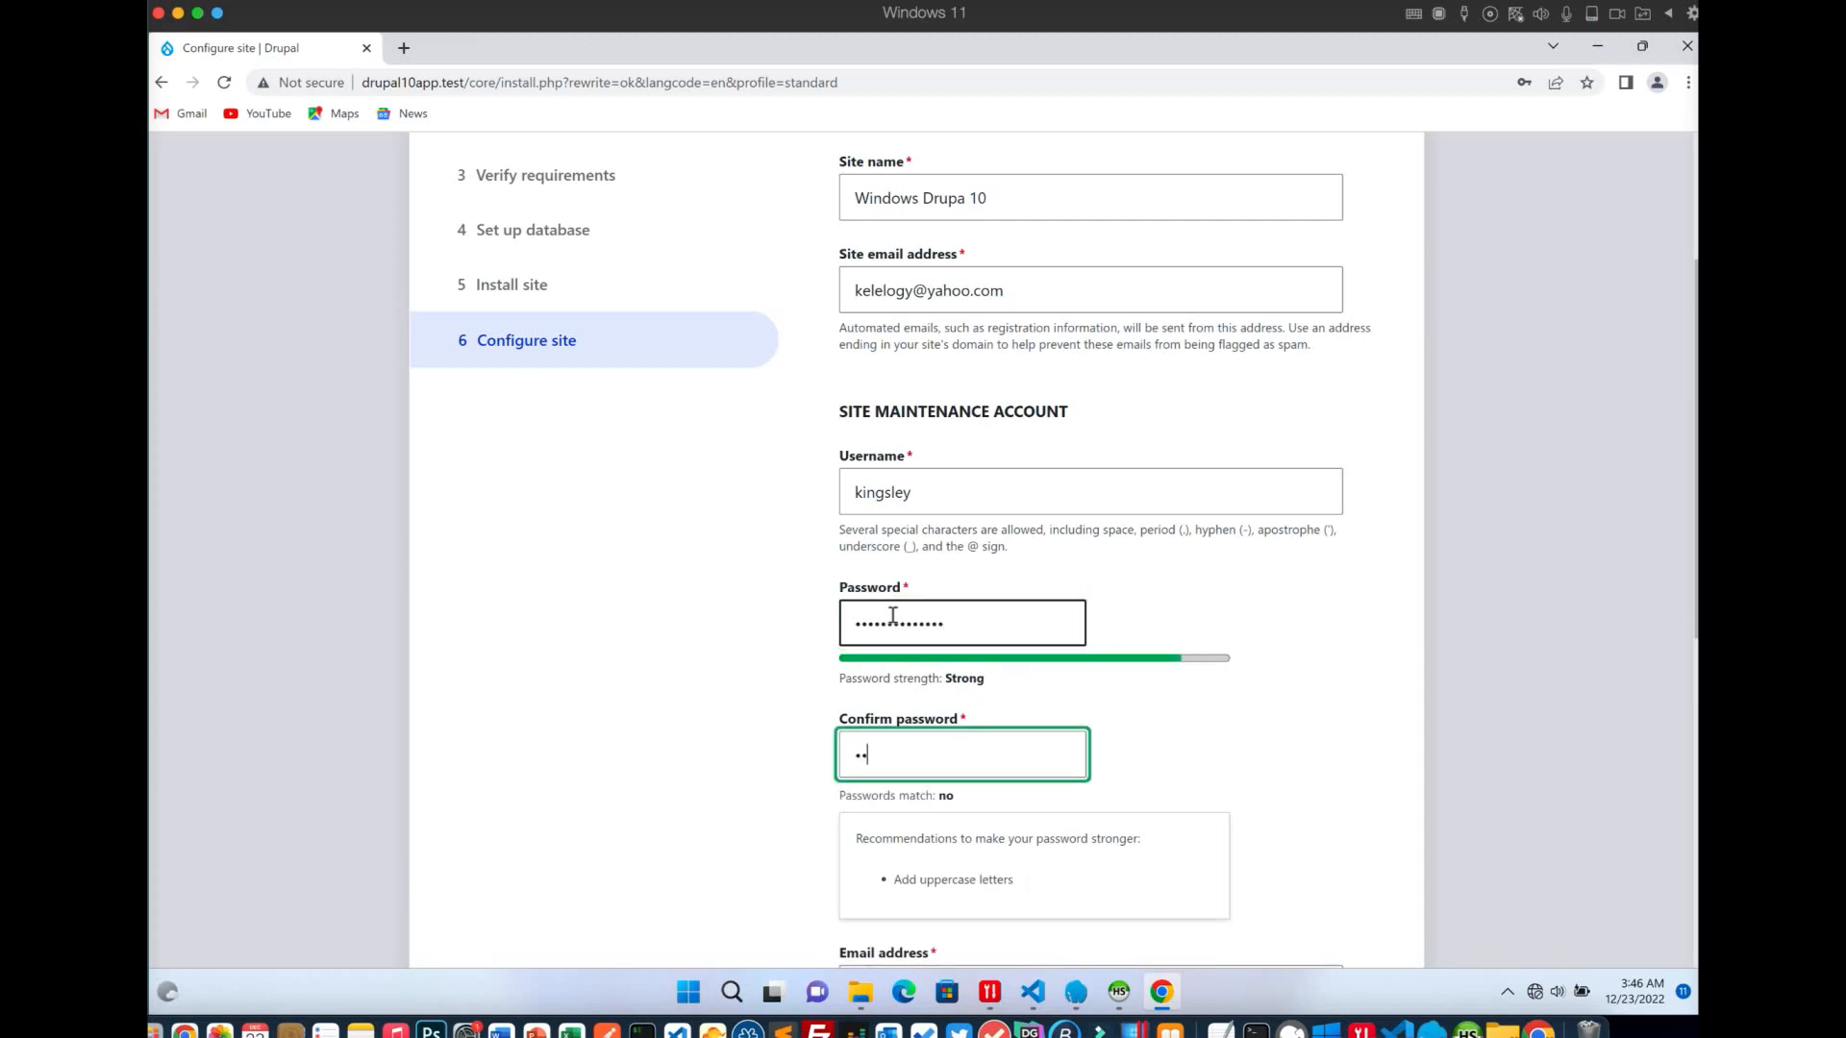
text(•••••••••••••)
scroll(903, 663, down, 4)
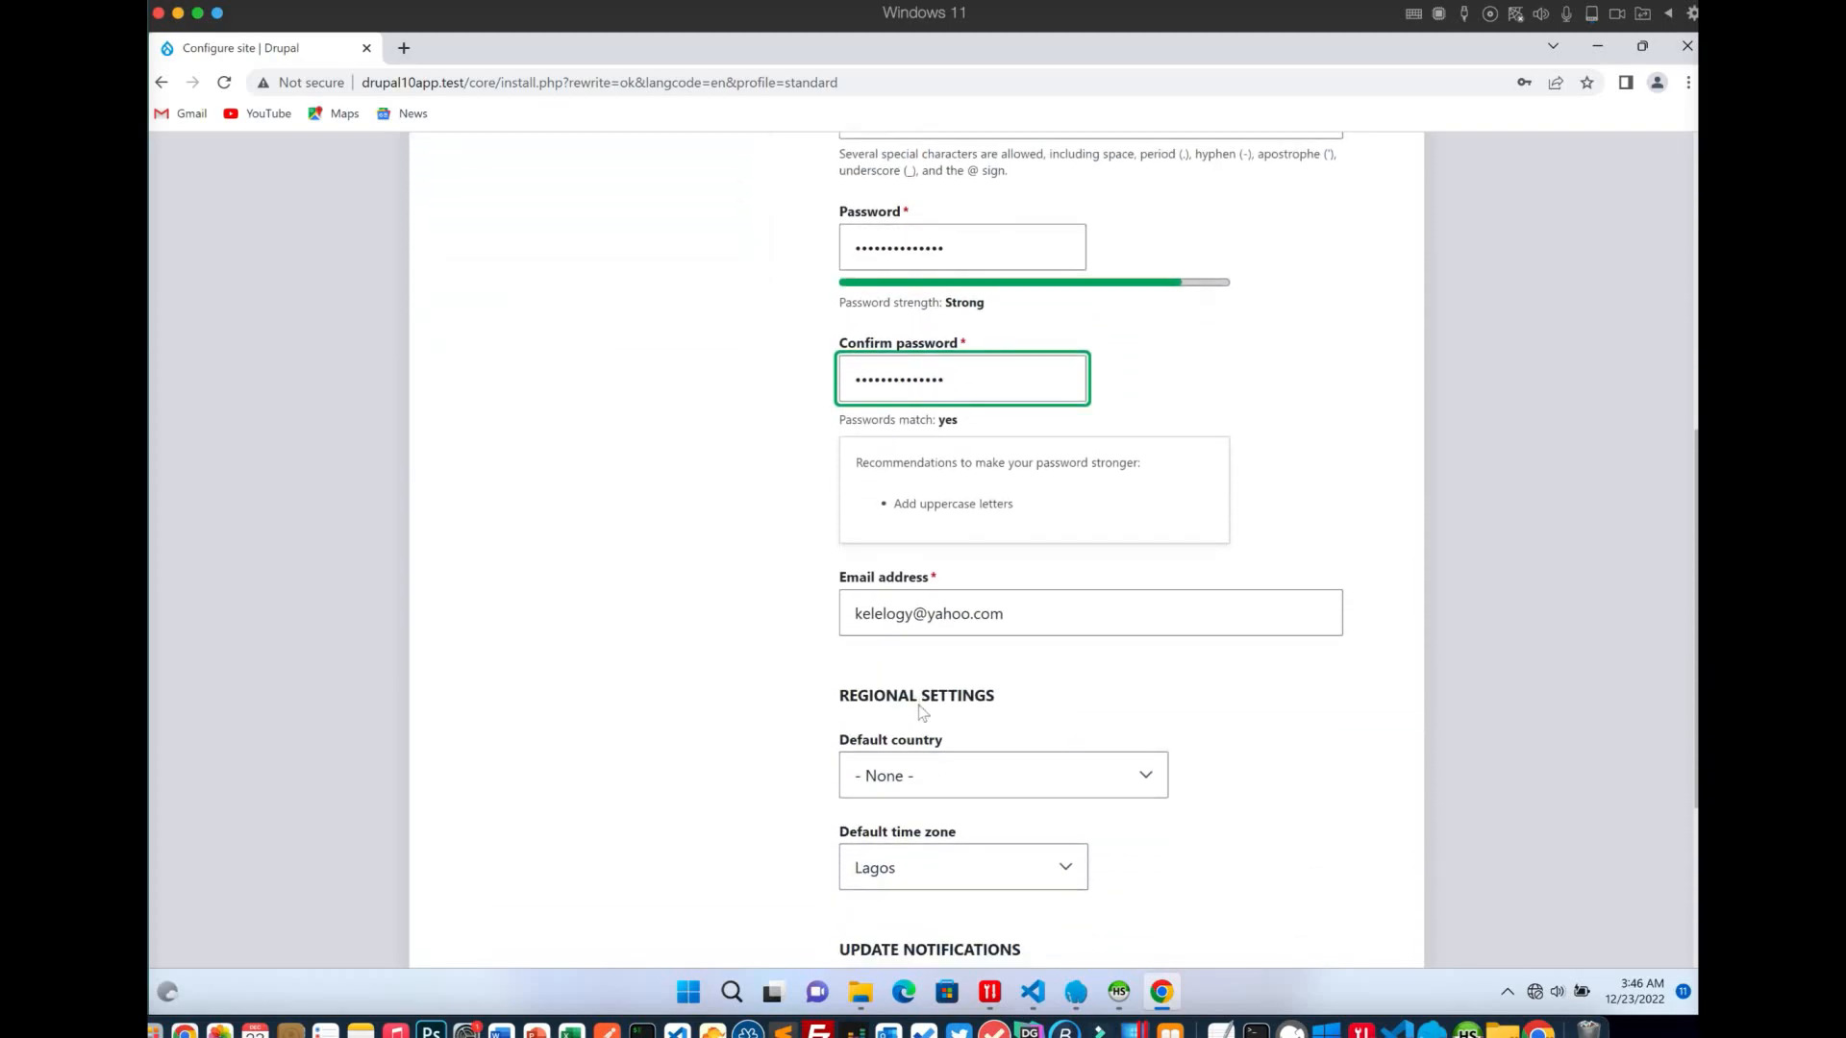
scroll(921, 716, down, 3)
click(921, 632)
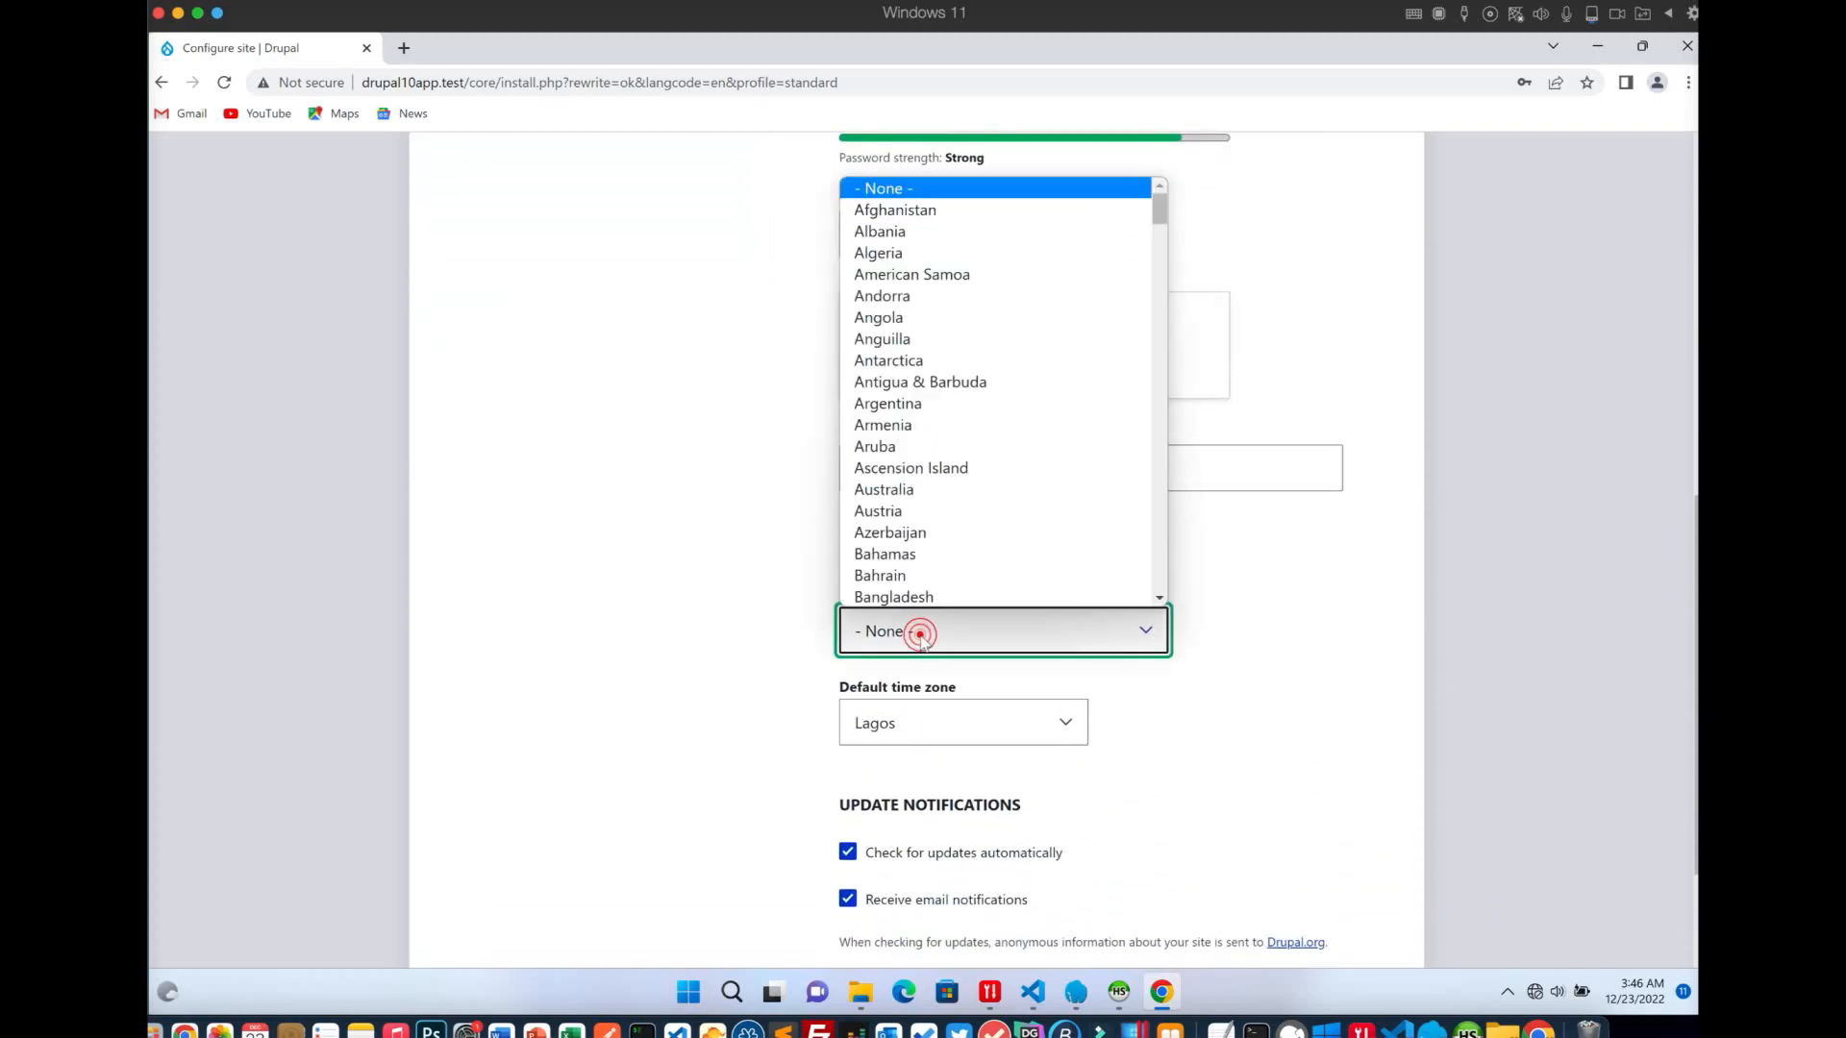